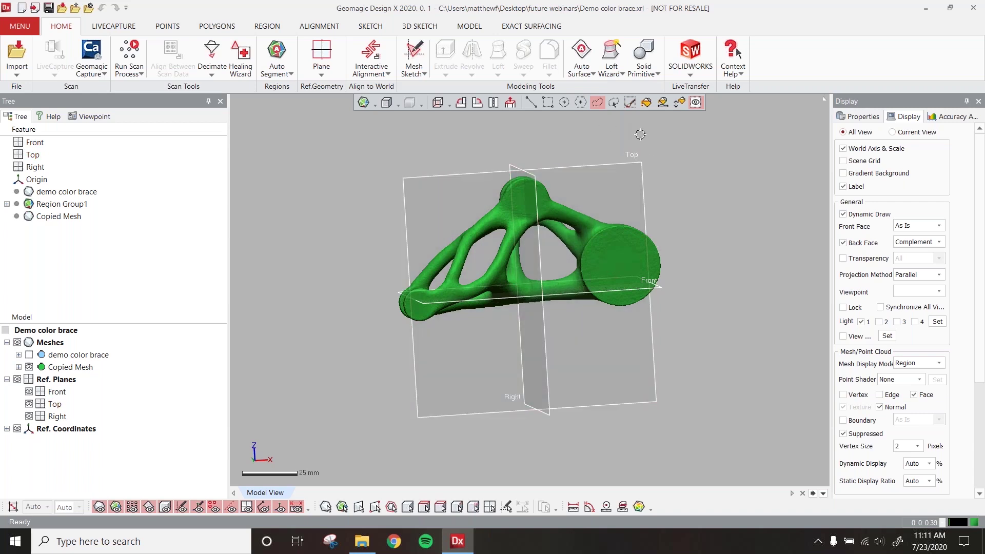
Auto Surface the copied mesh using the Organic type, an auto-estimated patch count and Adaptive fitting.
left_click(589, 53)
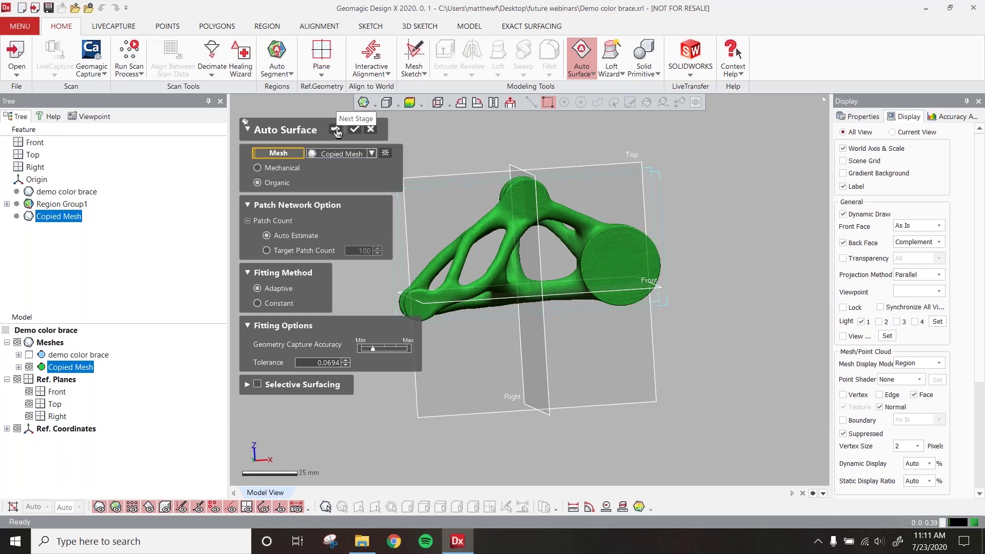
left_click(355, 129)
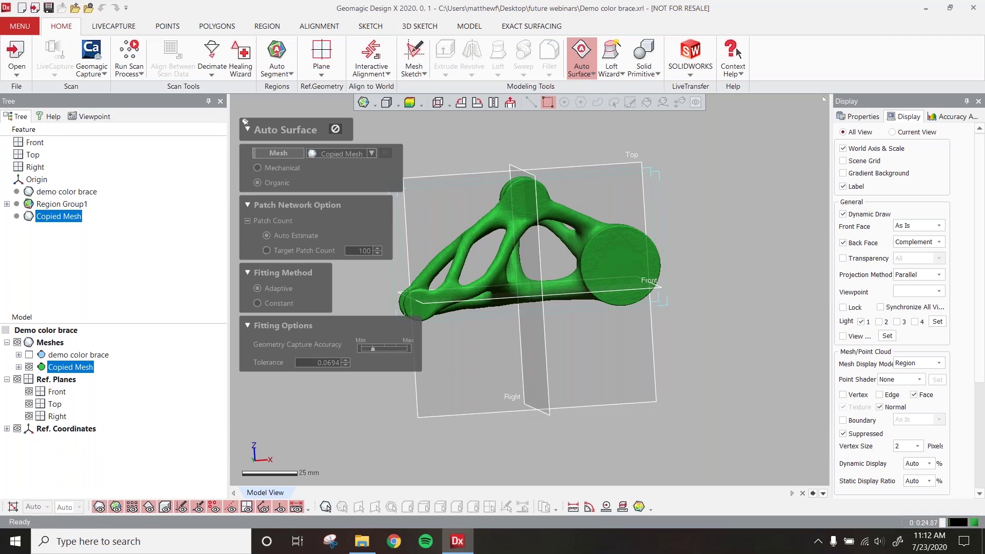
scroll(698, 270, "up", 5)
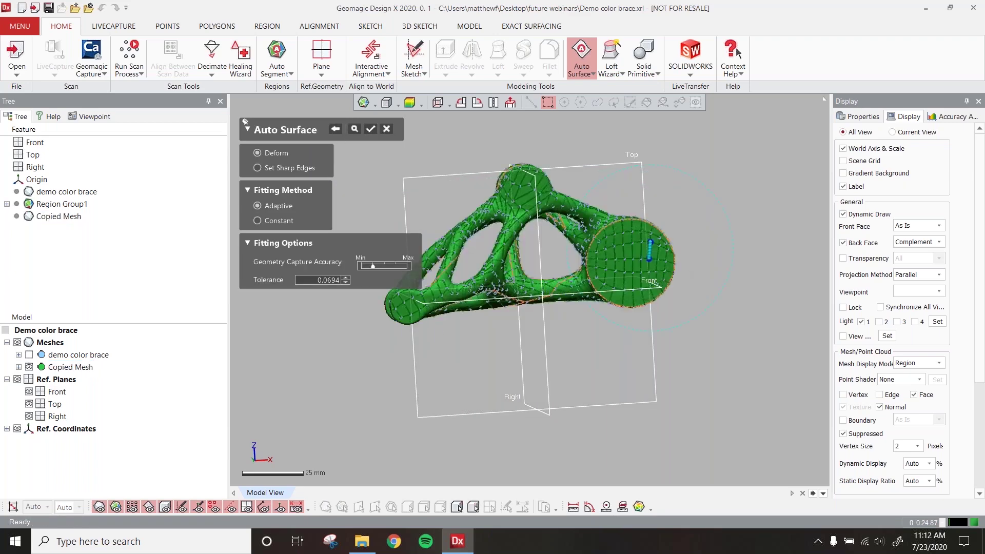
left_click(372, 129)
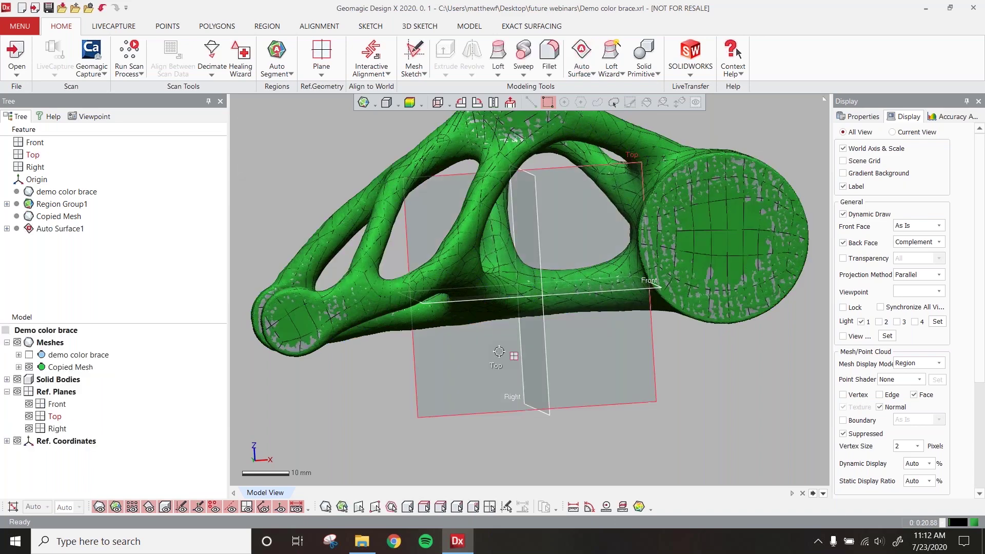
Hide the copied mesh so only the auto-surfaced solid body of the brace is displayed.
left_click(29, 368)
scroll(492, 286, "down", 4)
right_click_drag(644, 310, 589, 368, "ctrl")
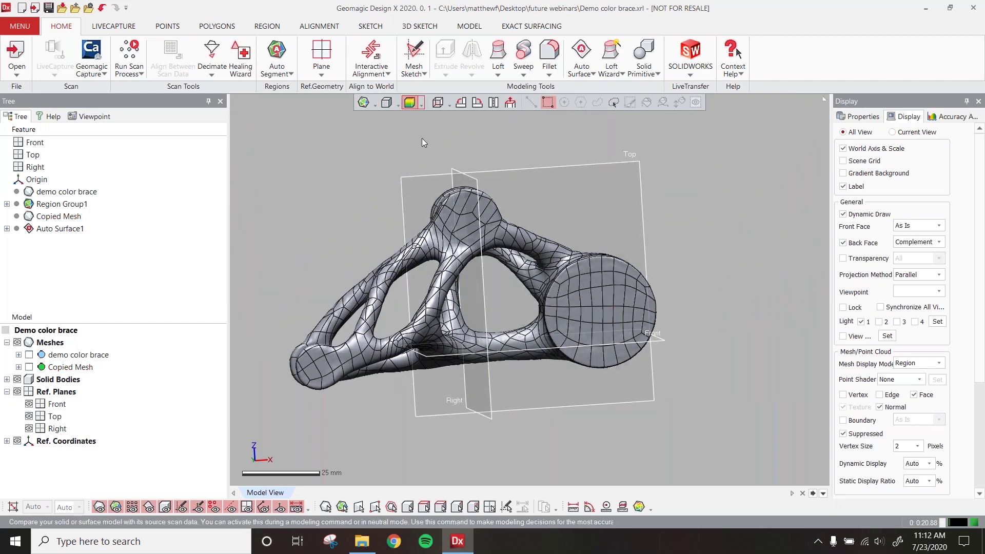
Check the solid body's deviation from the scan data with the color map, and switch the map off.
left_click(413, 103)
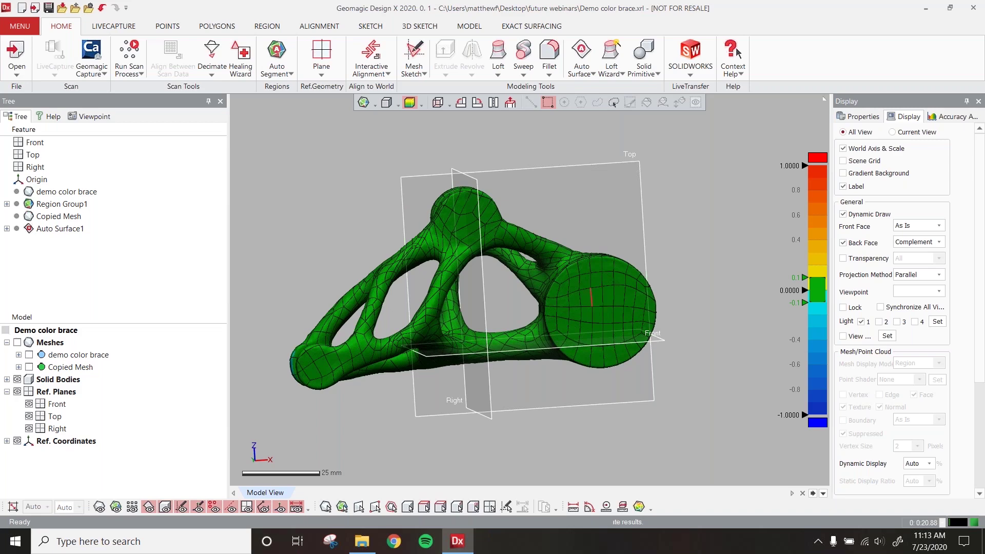
left_click(411, 103)
right_click_drag(712, 251, 664, 261)
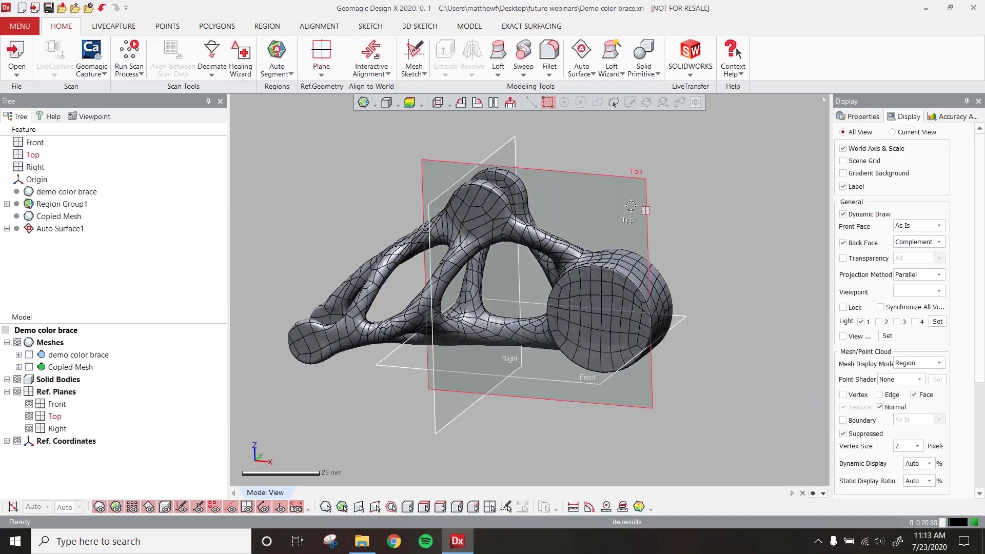
Start a planar mesh sketch on the Top plane, targeting the copied mesh with a section offset of 5 mm.
left_click(641, 203)
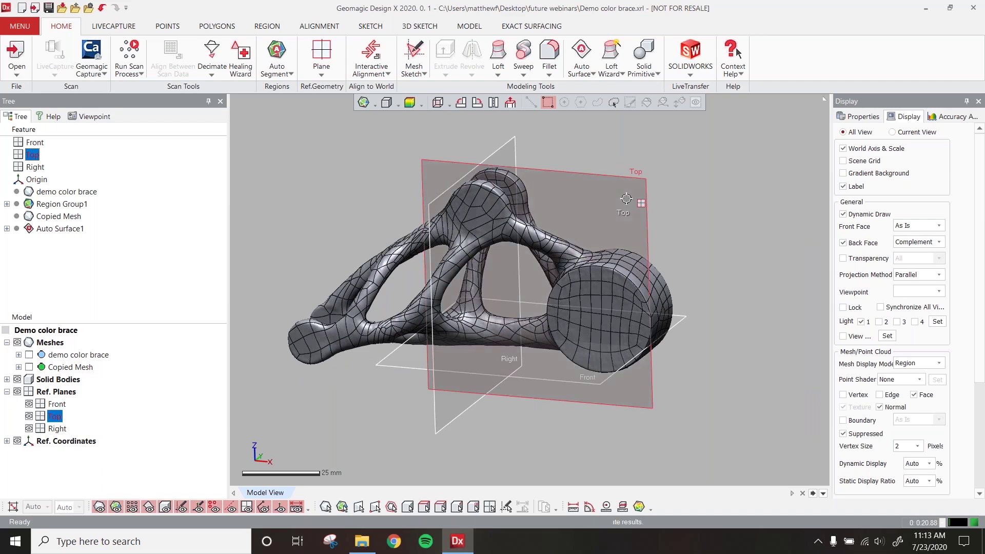
left_click(388, 28)
left_click(12, 49)
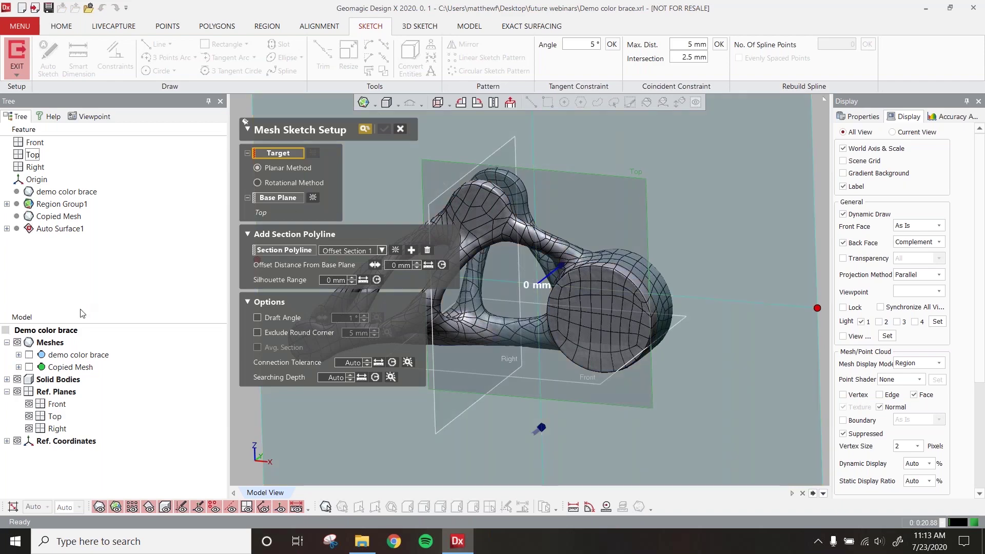
left_click(64, 368)
right_click_drag(606, 260, 521, 329)
left_click_drag(588, 241, 599, 234)
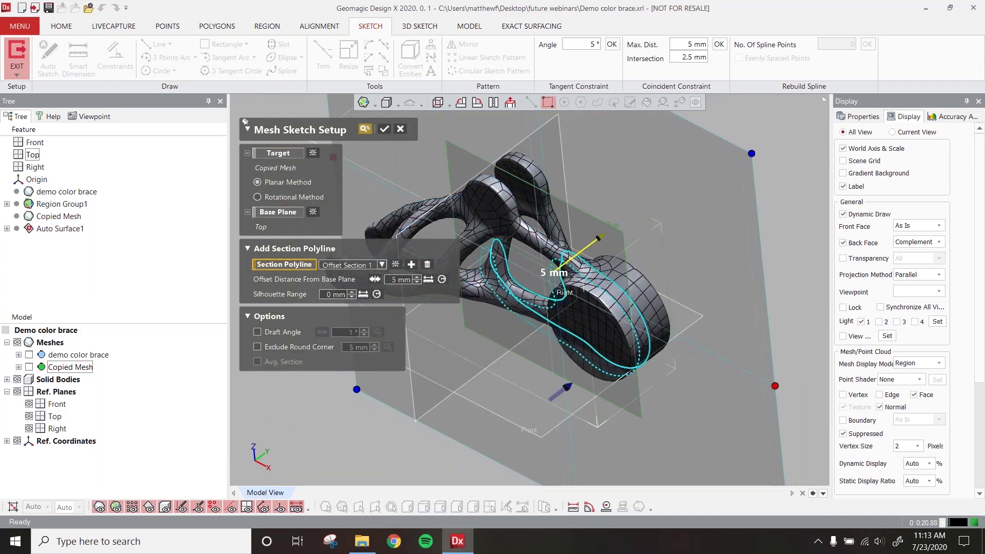
left_click(385, 131)
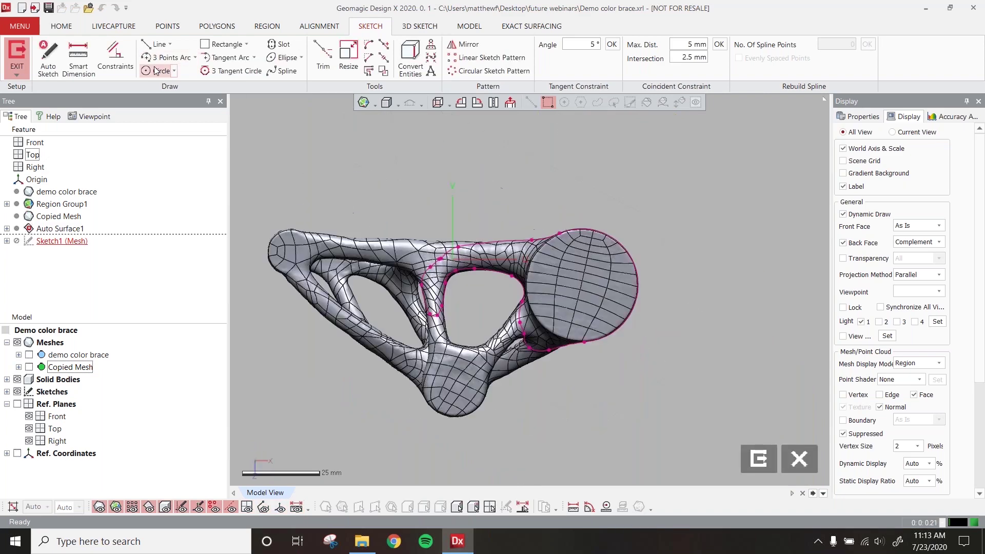
Fit a circle to the section polyline around the outer edge of the brace's large round boss.
left_click(156, 71)
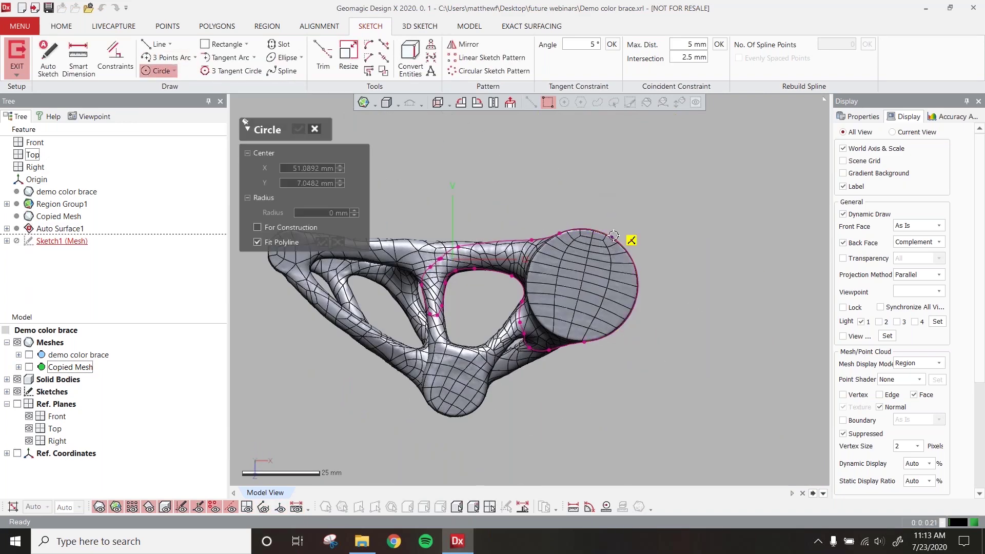
scroll(618, 240, "up", 3)
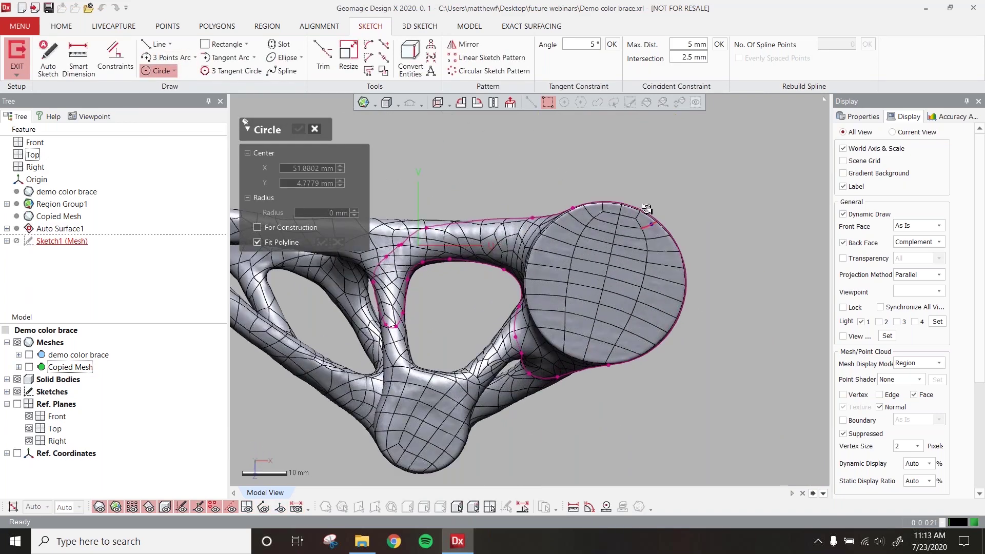
left_click(647, 211)
left_click(297, 129)
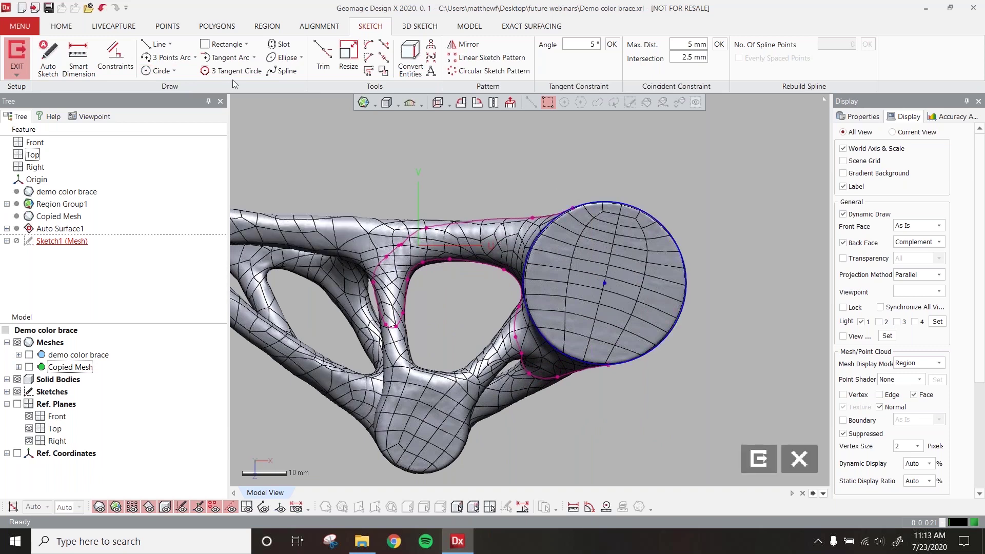
Sketch a concentric circle of about 10 mm radius inside the large boss outline and exit the sketch.
left_click(147, 72)
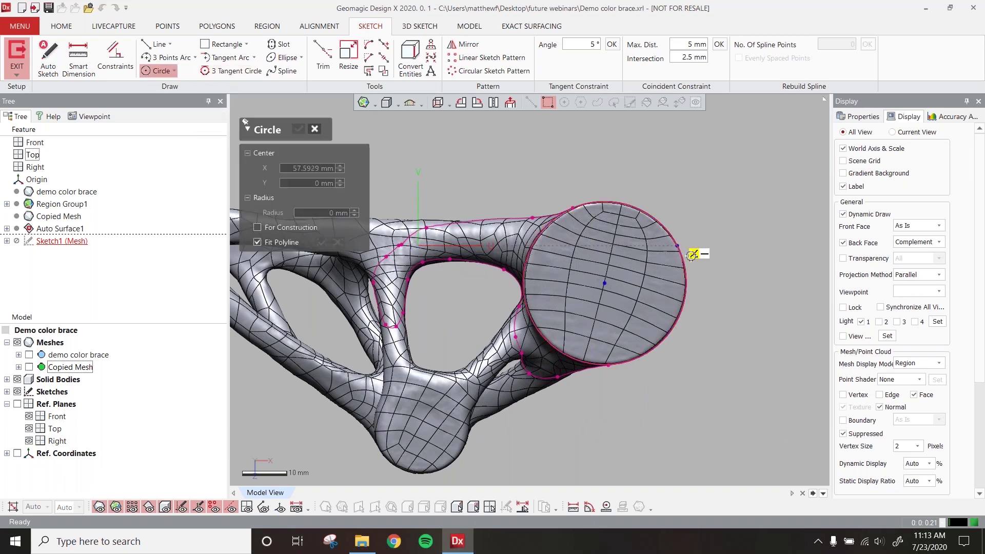
left_click(609, 288)
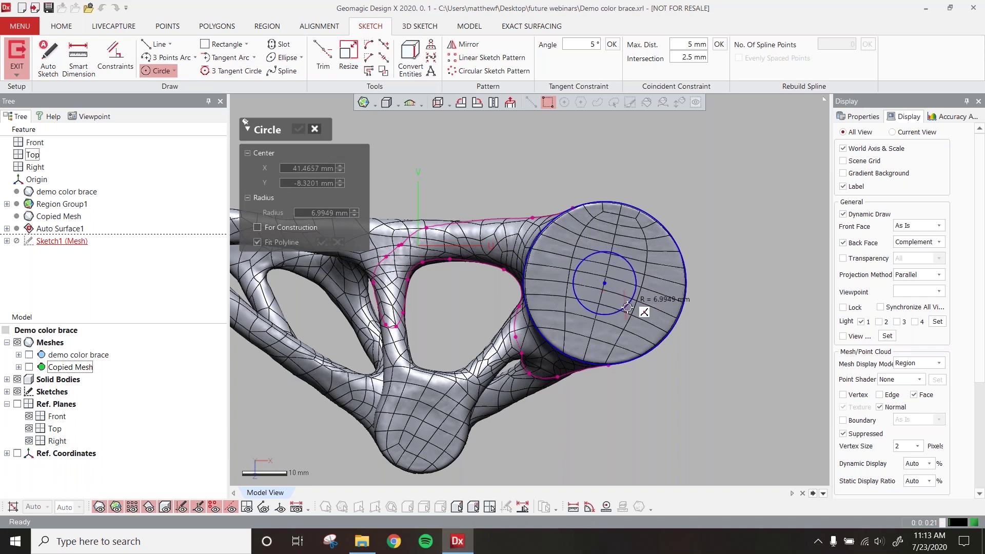
left_click(644, 307)
left_click(304, 133)
left_click(18, 52)
Extrude the inner circle as a cut through the large boss, 35 mm one way and 10 mm in the opposite direction.
left_click(478, 28)
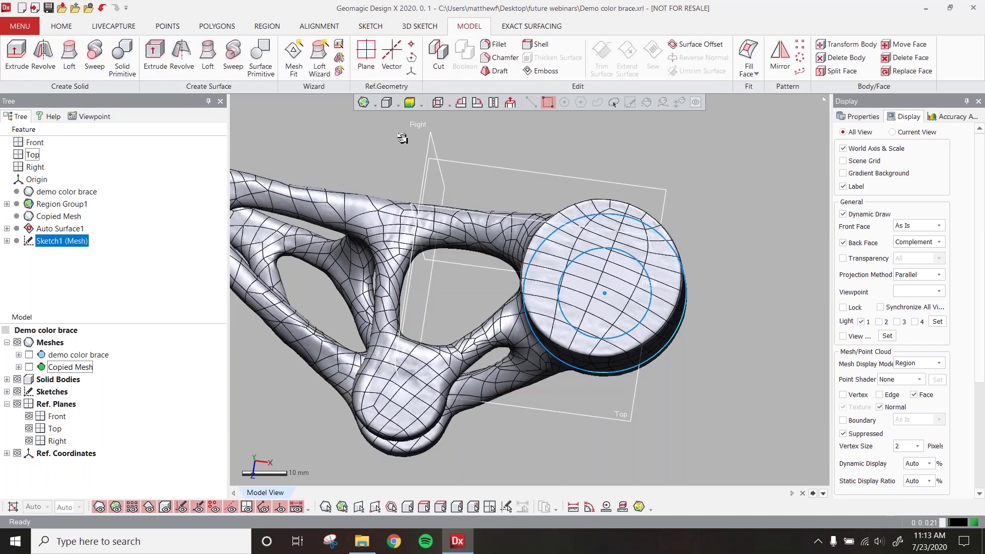
left_click(17, 58)
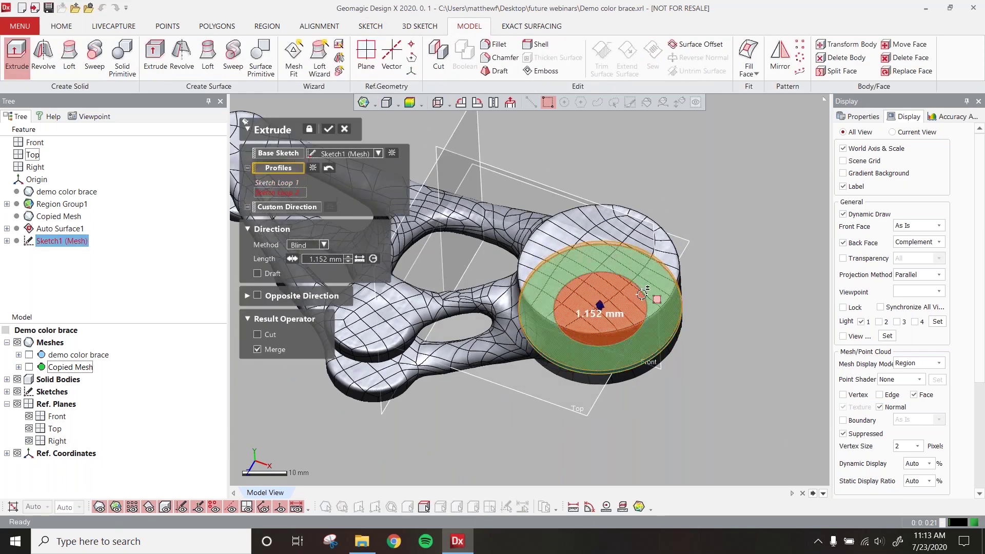
left_click(610, 303)
left_click_drag(599, 305, 587, 199)
right_click_drag(587, 199, 610, 123)
left_click(259, 325)
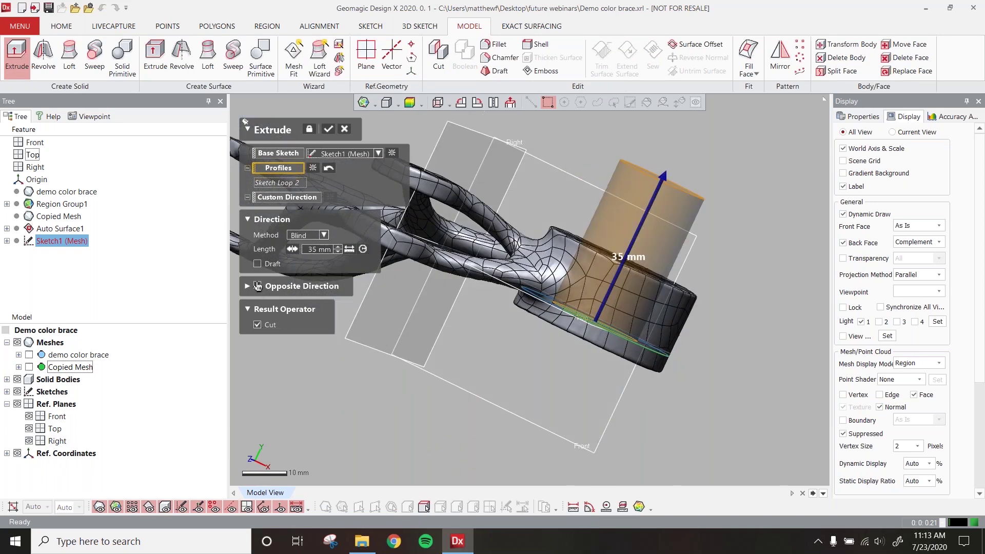
left_click(258, 286)
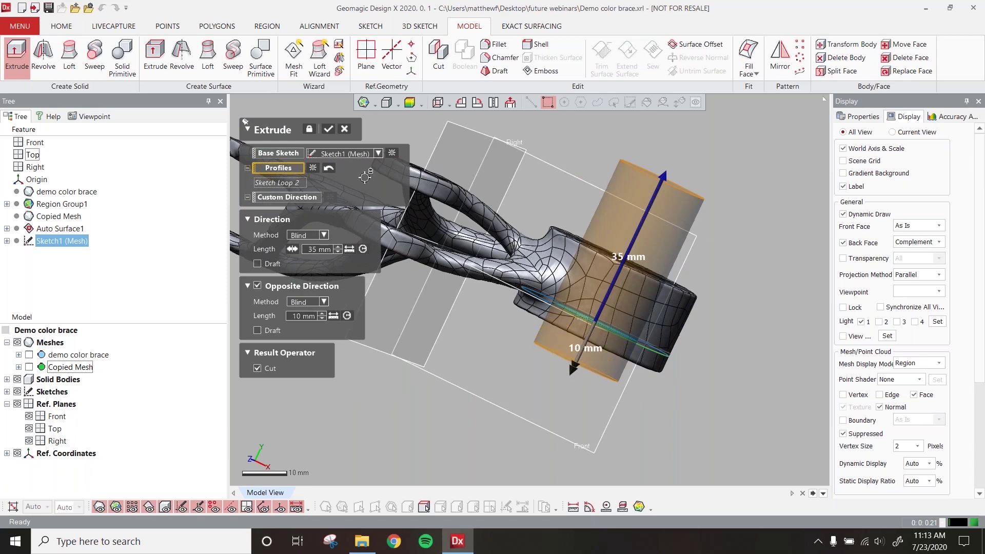
left_click(328, 130)
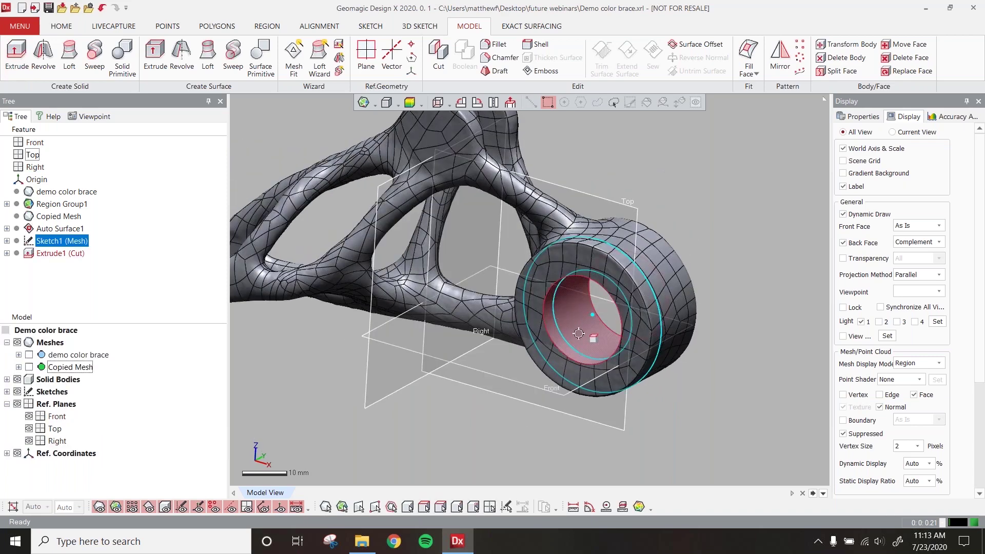
Edit the mesh sketch to dimension the inner circle with a radius of 10.5 mm, and exit the sketch.
right_click_drag(594, 315, 618, 298)
right_click(43, 242)
left_click(72, 247)
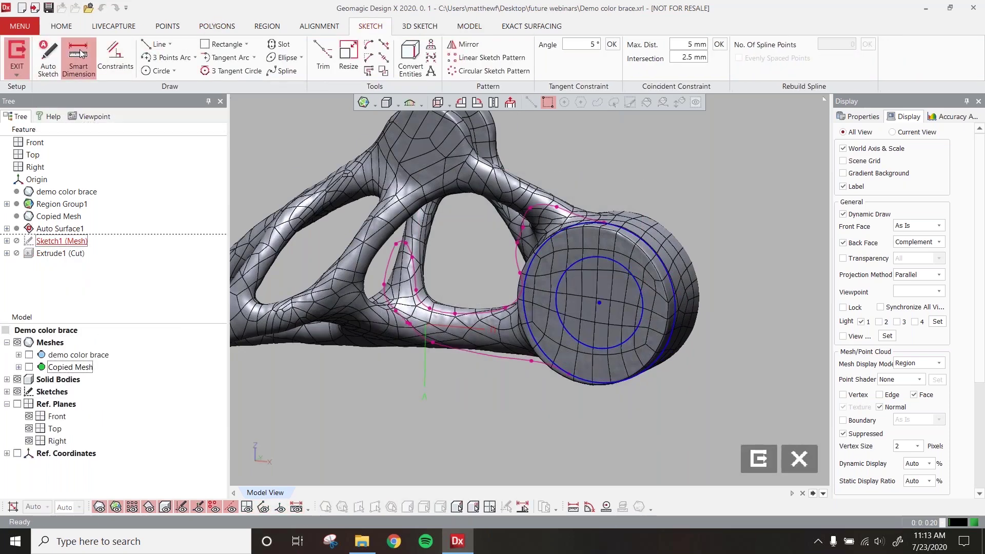
left_click(82, 54)
left_click(629, 273)
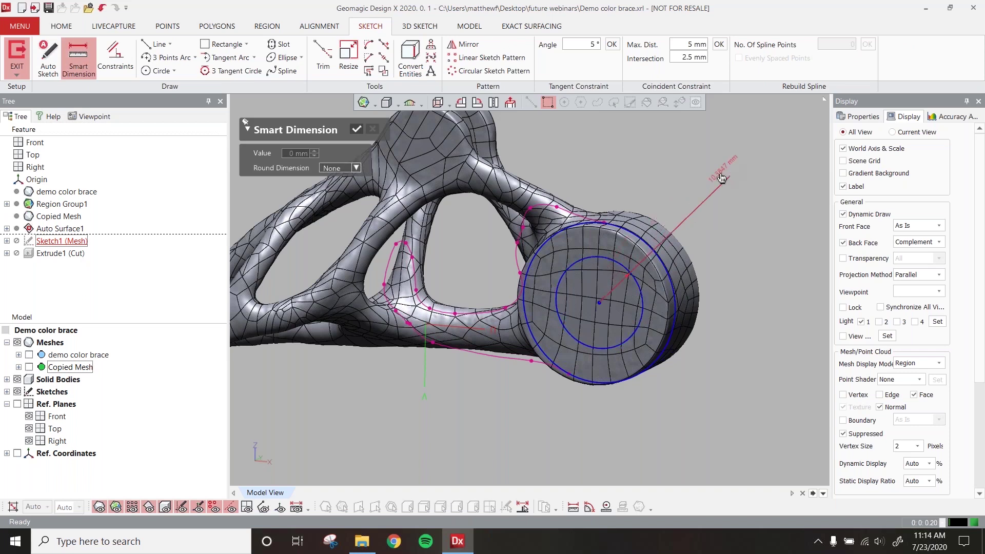
left_click(722, 178)
type("10.5")
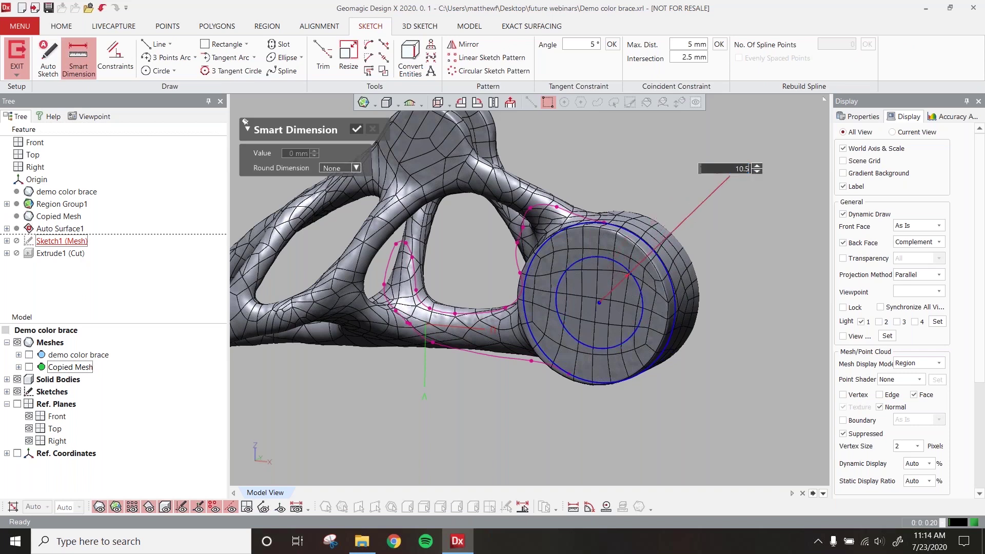
key("Return")
left_click(358, 133)
left_click(17, 56)
left_click(670, 158)
Show the original demo color brace mesh and hide the solid bodies, bringing the upper lug holes into view.
scroll(578, 284, "down", 3)
right_click_drag(578, 283, 699, 281)
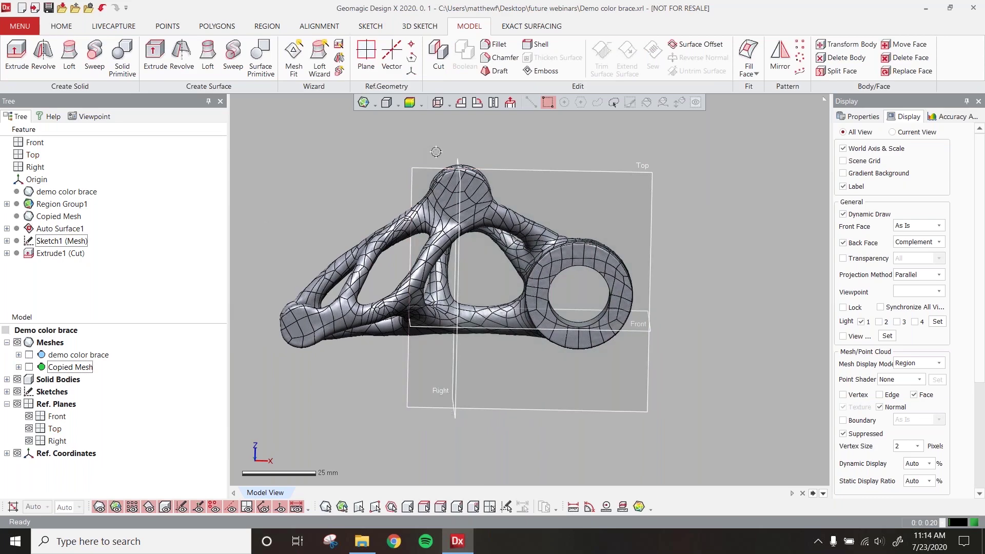
left_click(29, 355)
left_click(19, 379)
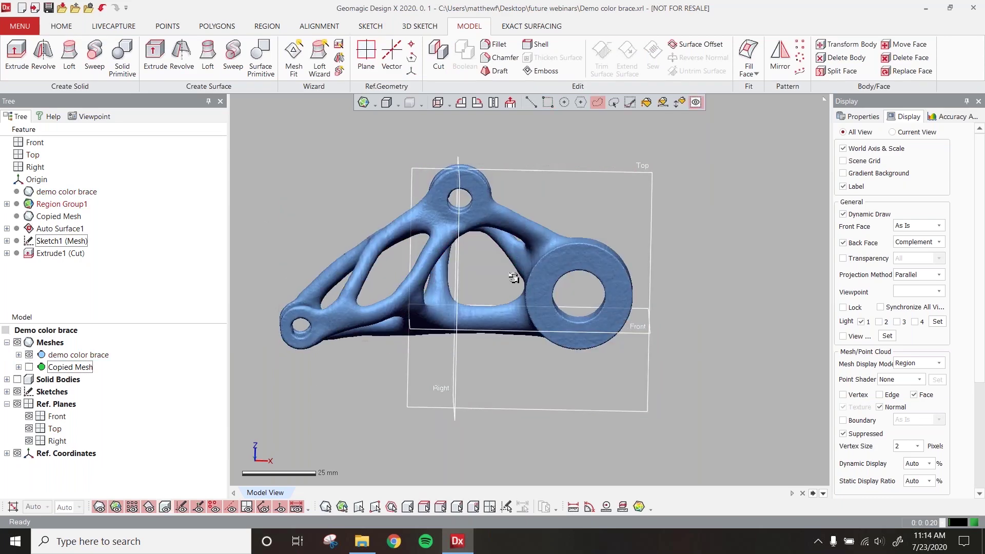
right_click_drag(515, 279, 451, 252)
scroll(543, 209, "down", 5)
scroll(544, 223, "up", 6)
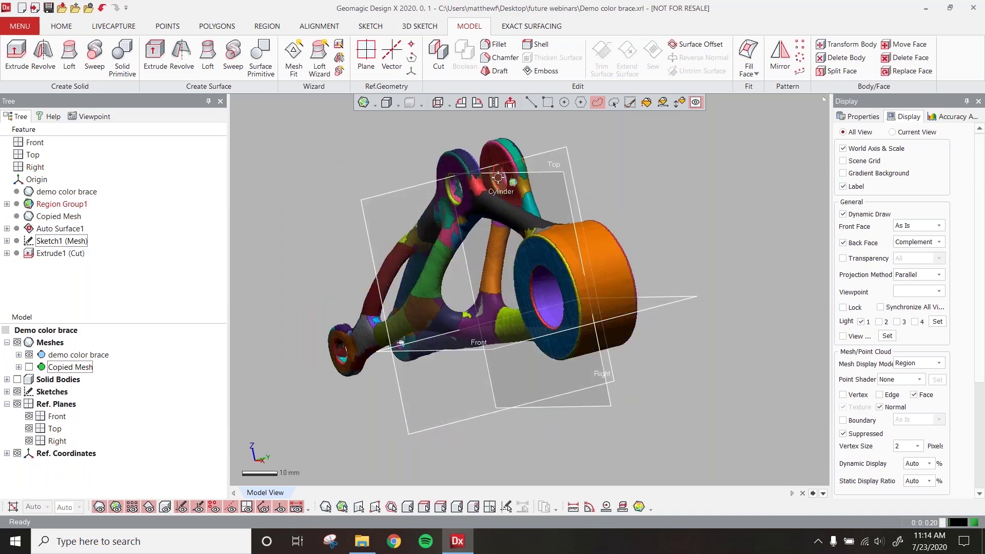
Create a solid cylinder primitive from the far upper lug's hole region, using automatic shape extraction and a 20 % extend ratio.
left_click(502, 179)
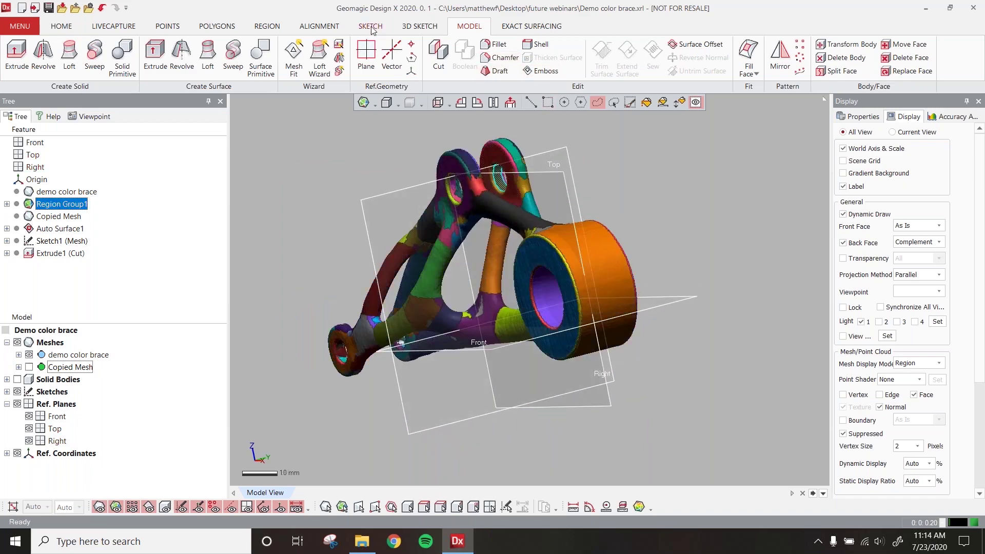
left_click(122, 57)
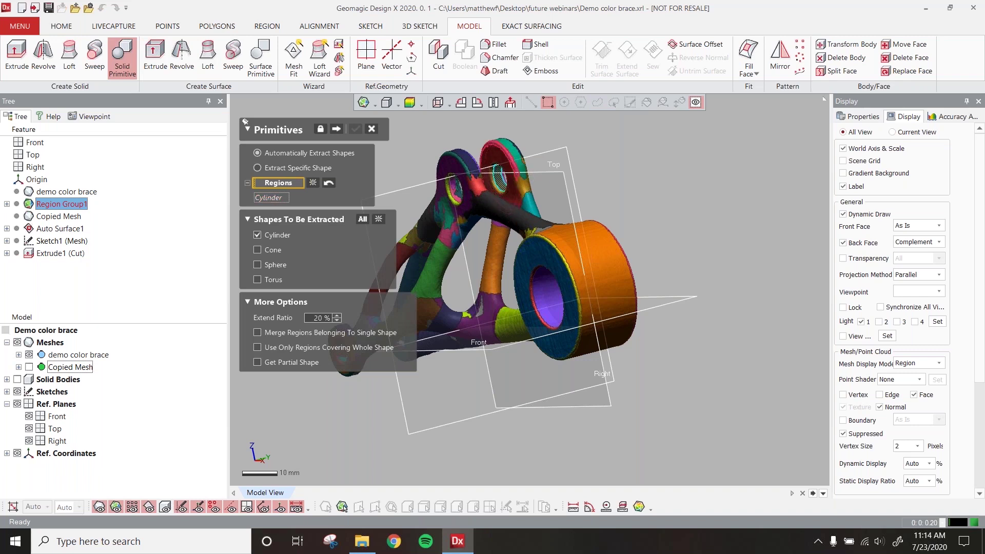
left_click(338, 130)
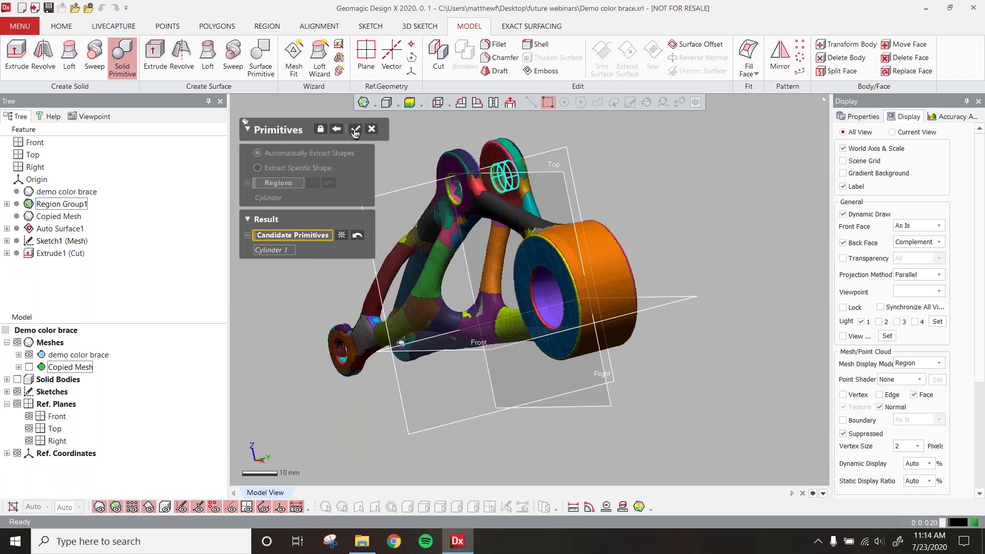
left_click(354, 132)
Edit the cylinder primitive's profile sketch, lengthening it so it passes through both upper lugs, and exit the sketch.
right_click(52, 290)
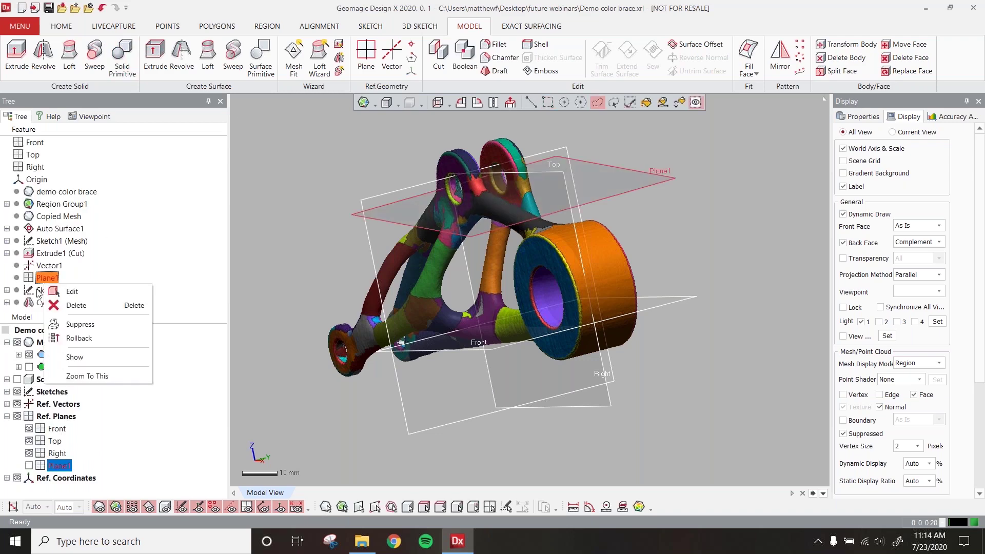
left_click(45, 296)
right_click_drag(575, 162, 565, 306)
scroll(563, 303, "up", 2)
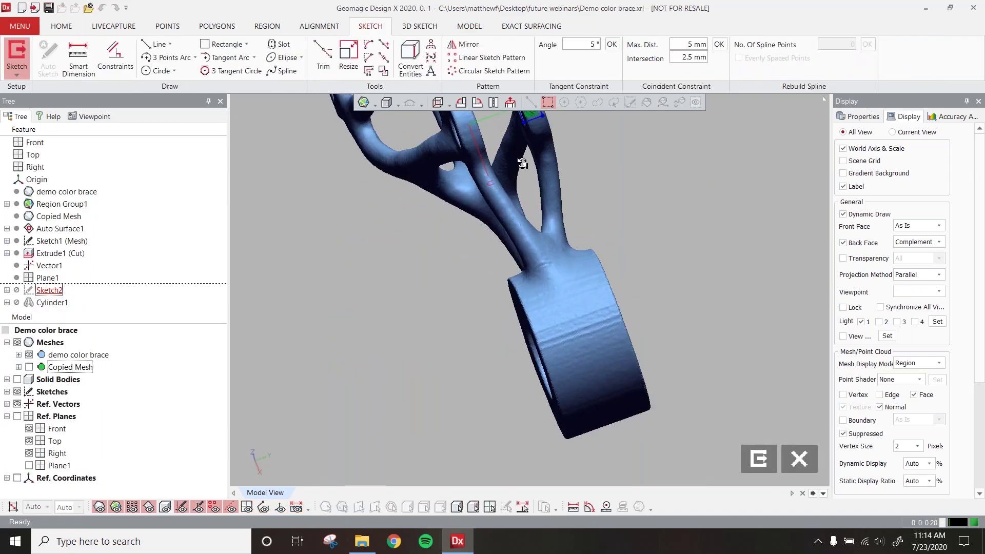
right_click_drag(530, 187, 520, 271)
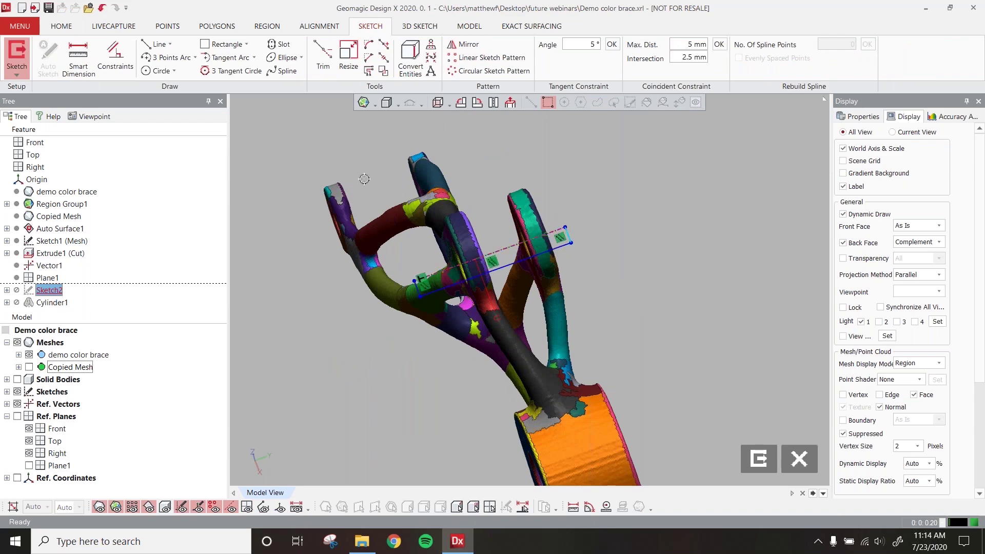
left_click(13, 48)
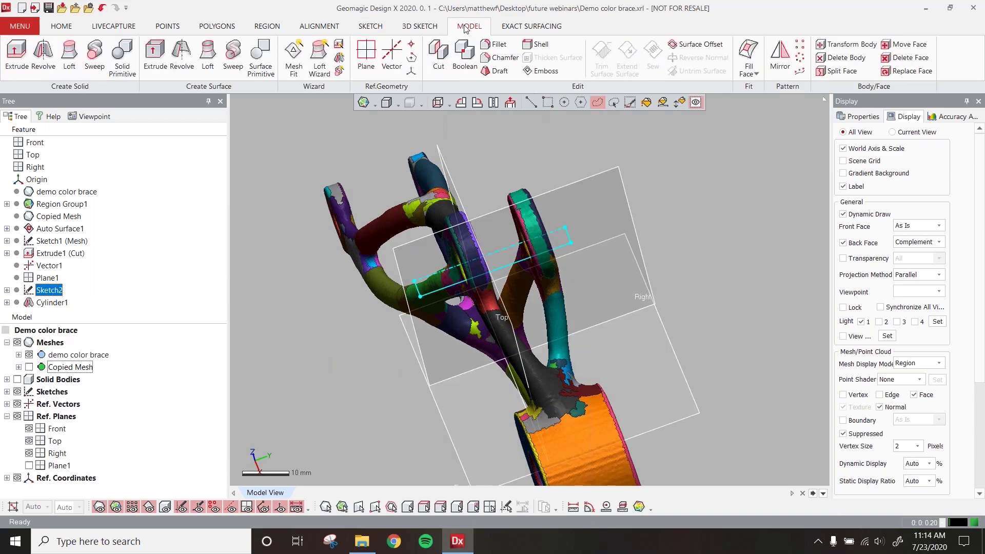
Change the cylinder primitive's revolve to a cut, show the solid bodies, and hide the demo color brace mesh.
right_click(54, 302)
left_click(82, 306)
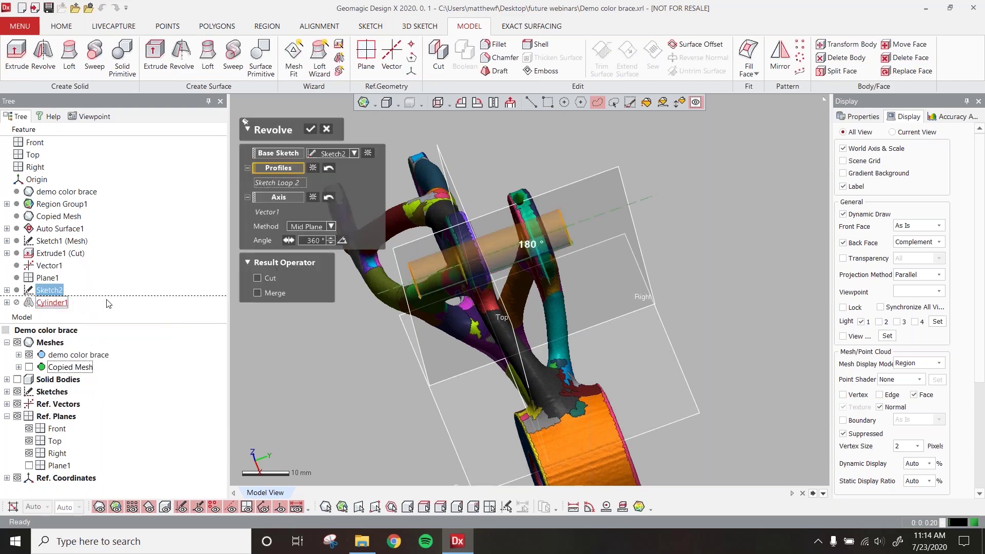
left_click(257, 279)
left_click(309, 131)
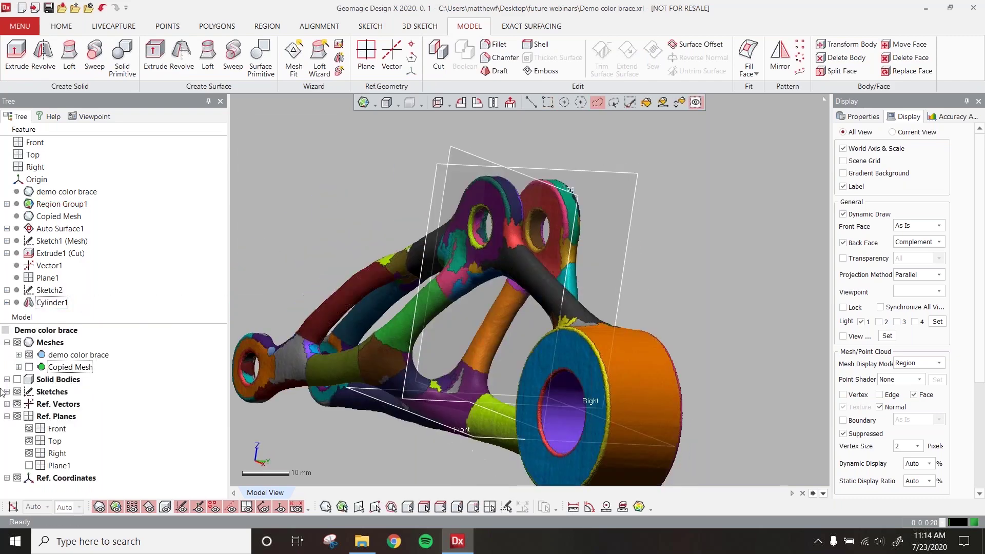
left_click(30, 355)
right_click_drag(411, 327, 585, 332)
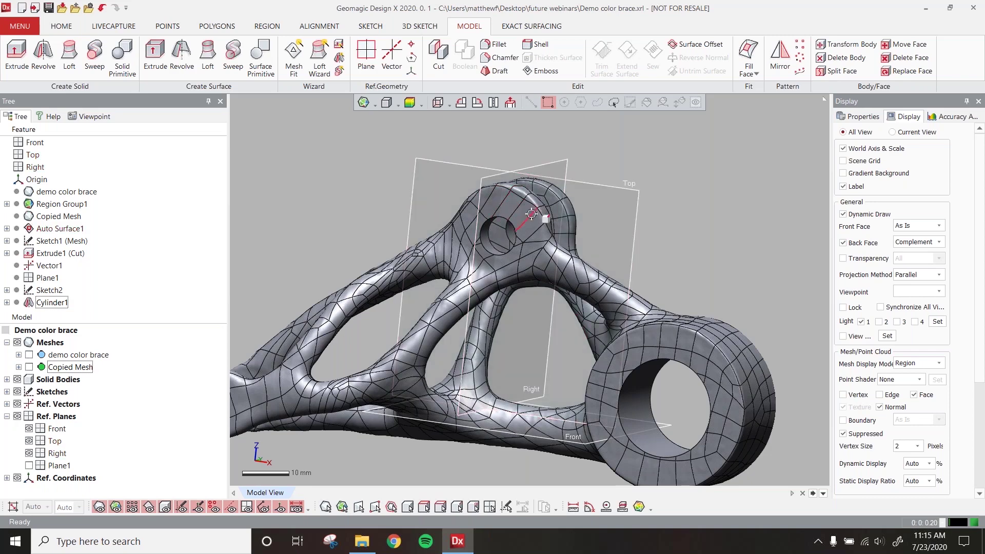
Examine the auto-surfaced solid around the upper lugs and up close at the two unpierced lower lugs.
scroll(530, 206, "down", 3)
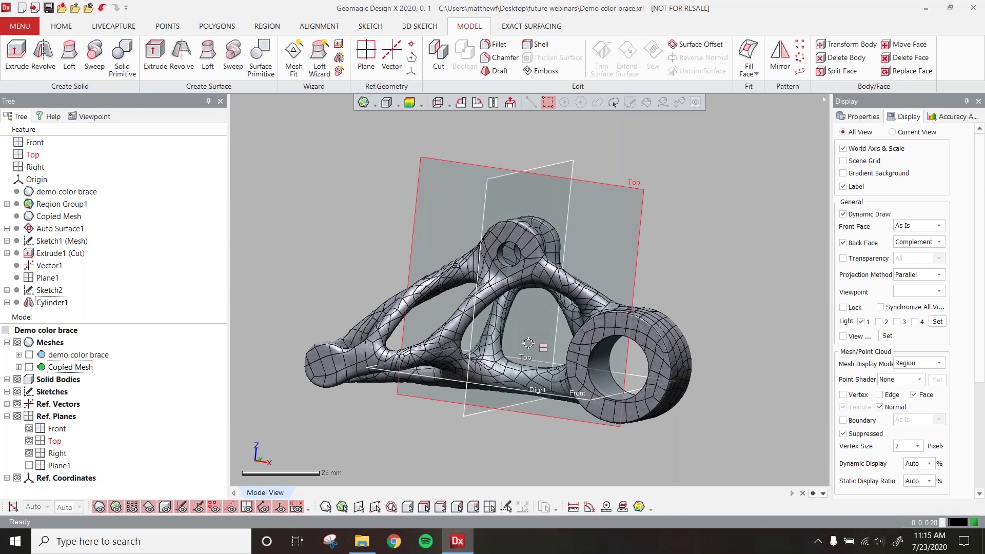
right_click_drag(528, 343, 603, 349)
scroll(533, 308, "up", 4)
right_click_drag(242, 426, 376, 297, "ctrl")
scroll(375, 297, "up", 3)
right_click_drag(436, 322, 354, 285)
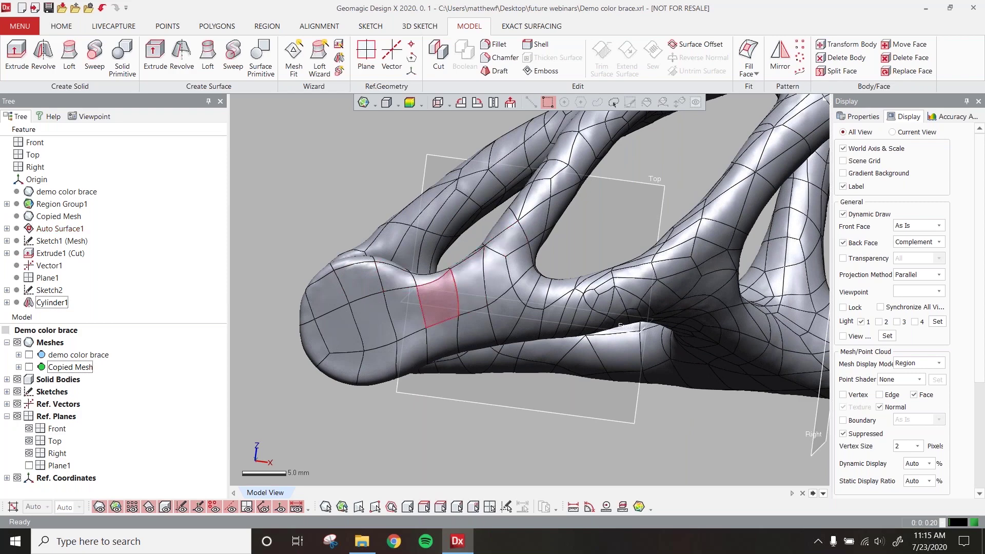
right_click_drag(428, 298, 444, 272)
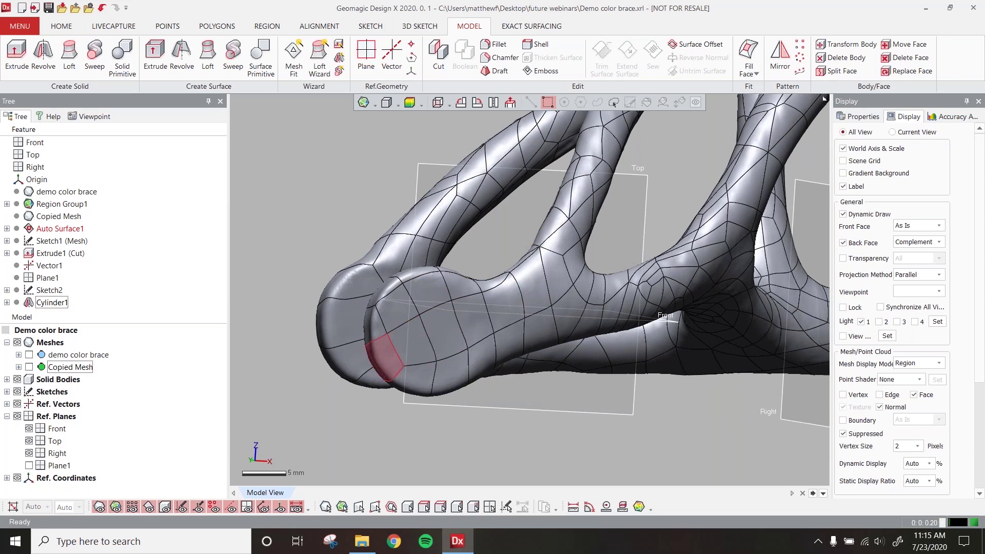
scroll(390, 336, "up", 3)
right_click_drag(394, 328, 456, 98)
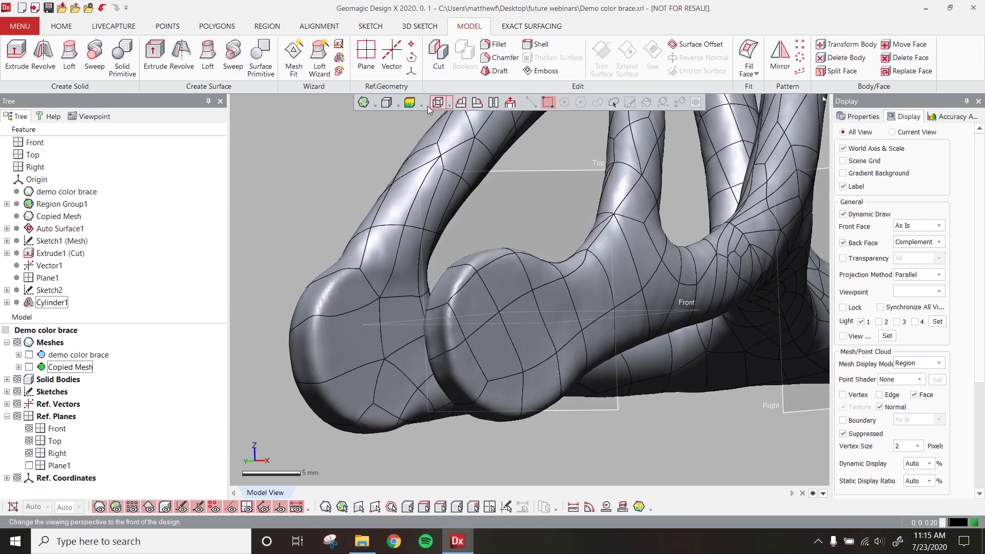
Display the solid body shaded without its patch edges, and toggle the reference planes off and back on.
left_click(398, 107)
left_click(401, 152)
right_click_drag(501, 261, 433, 272)
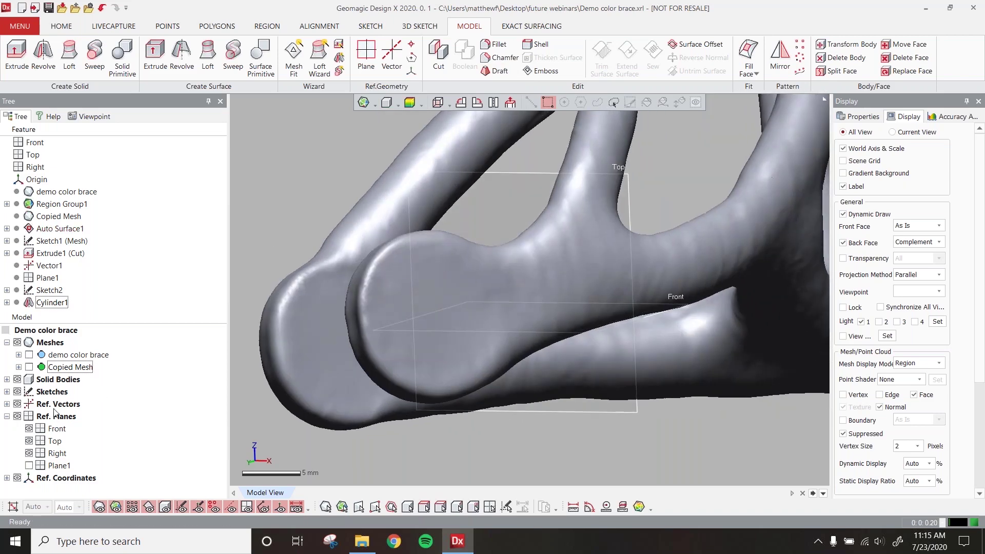
left_click(18, 418)
right_click_drag(492, 257, 409, 296)
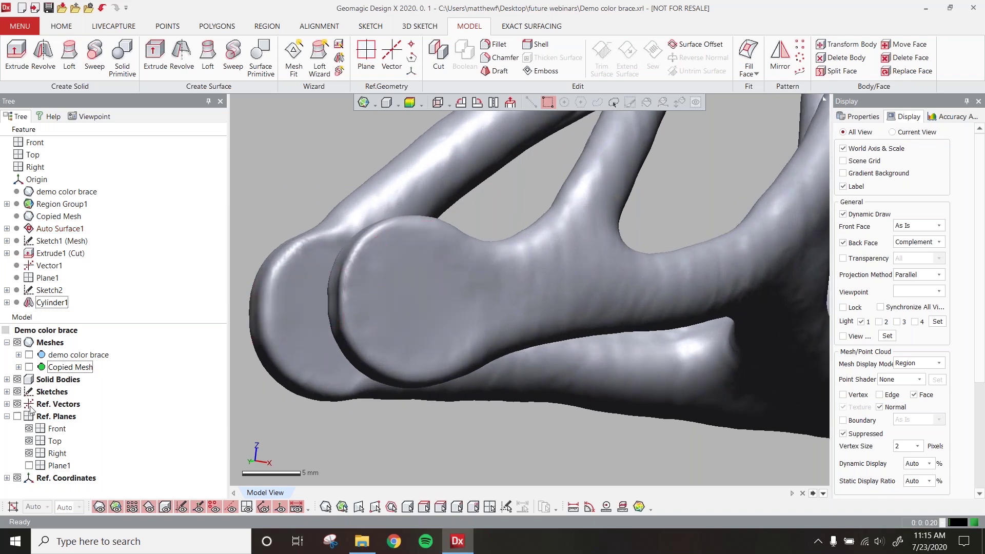
left_click(17, 418)
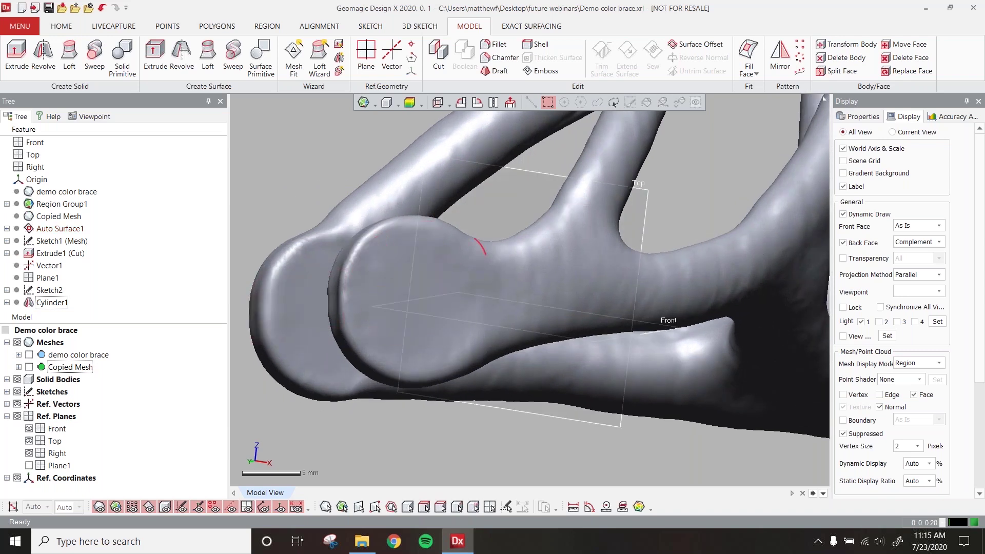
Set up a planar mesh sketch of Copied Mesh on the Top plane, with the section offset 0.7 mm from the base plane.
left_click(536, 200)
mouse_move(534, 200)
right_mouse_down()
mouse_move(455, 189)
mouse_move(479, 242)
mouse_move(487, 236)
right_mouse_up()
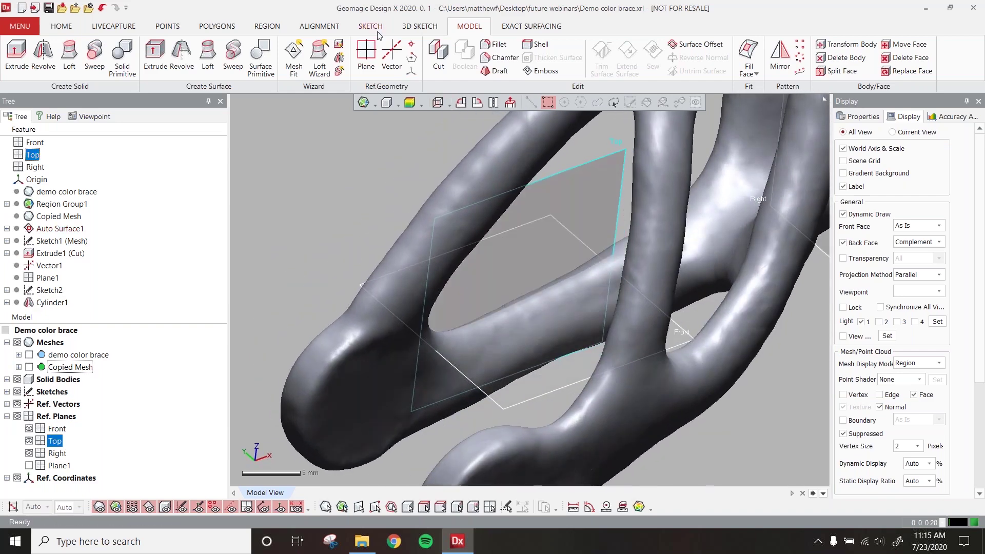
left_click(370, 26)
left_click(26, 71)
left_click(35, 94)
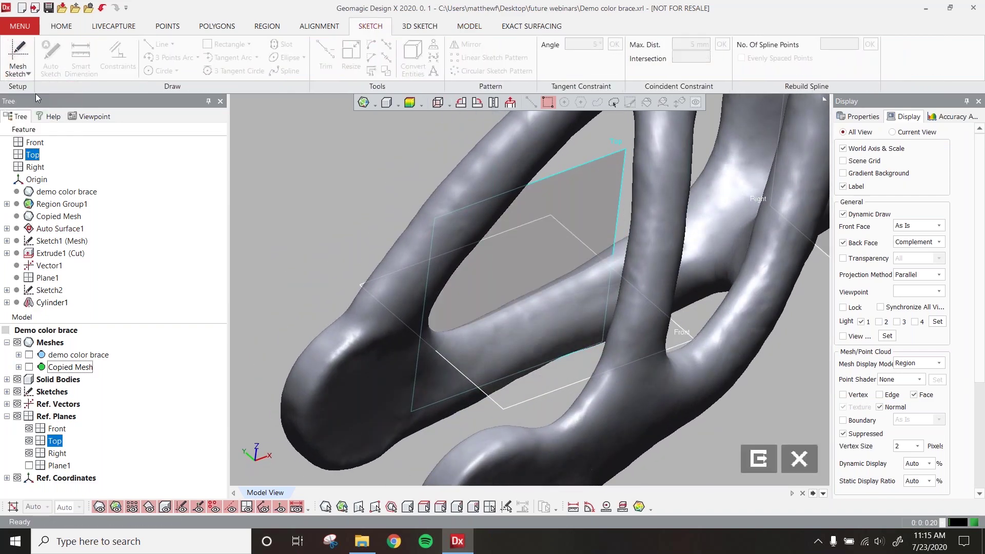
left_click(65, 367)
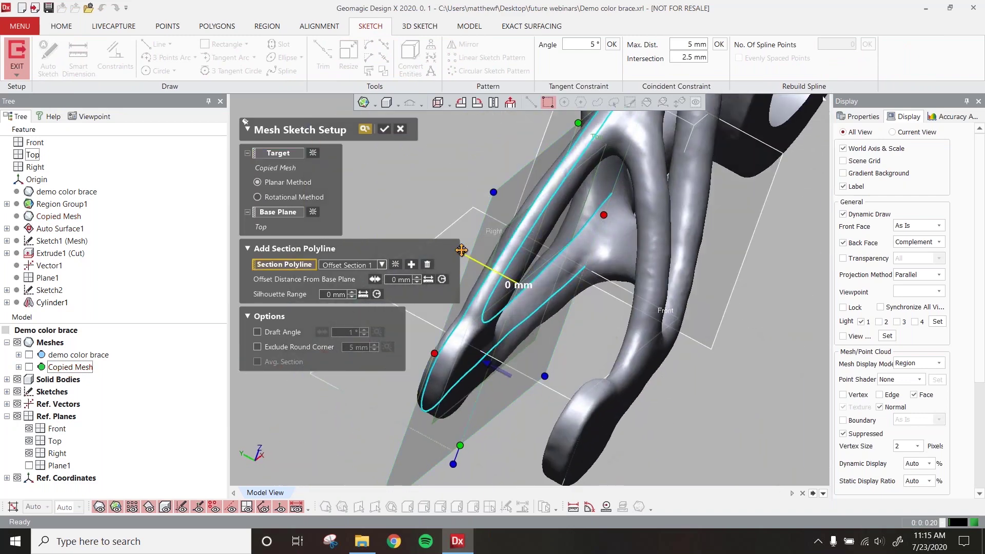
left_click_drag(462, 252, 466, 253)
left_click(385, 131)
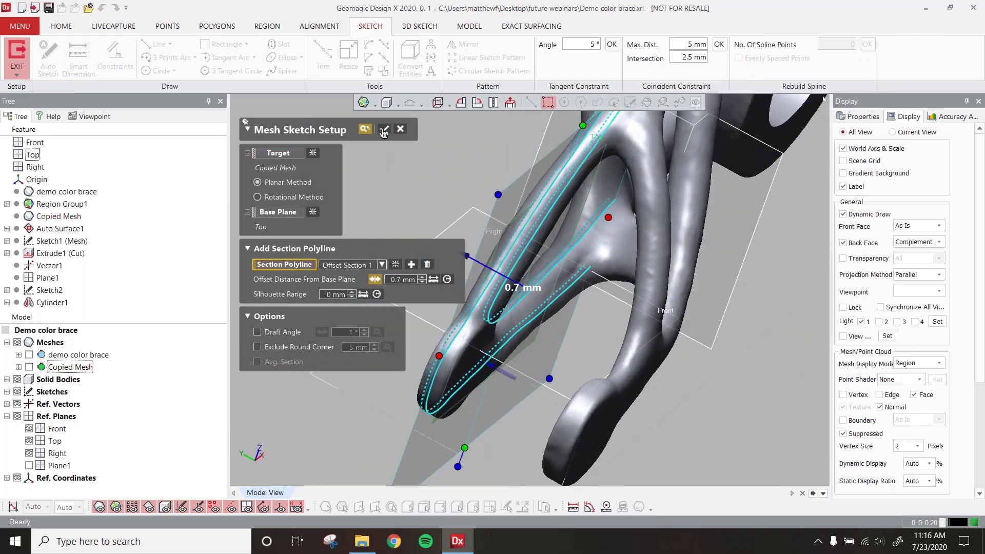
Fit a circle of about 6.36 mm radius to the far lower lug's section outline, enlarge and shift it slightly, and exit the sketch.
left_click(160, 71)
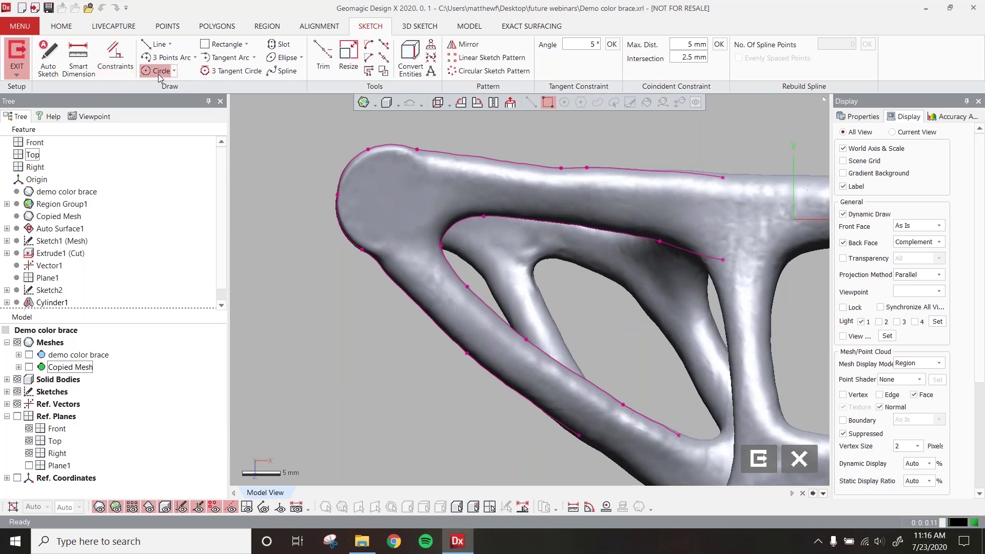
left_click(358, 157)
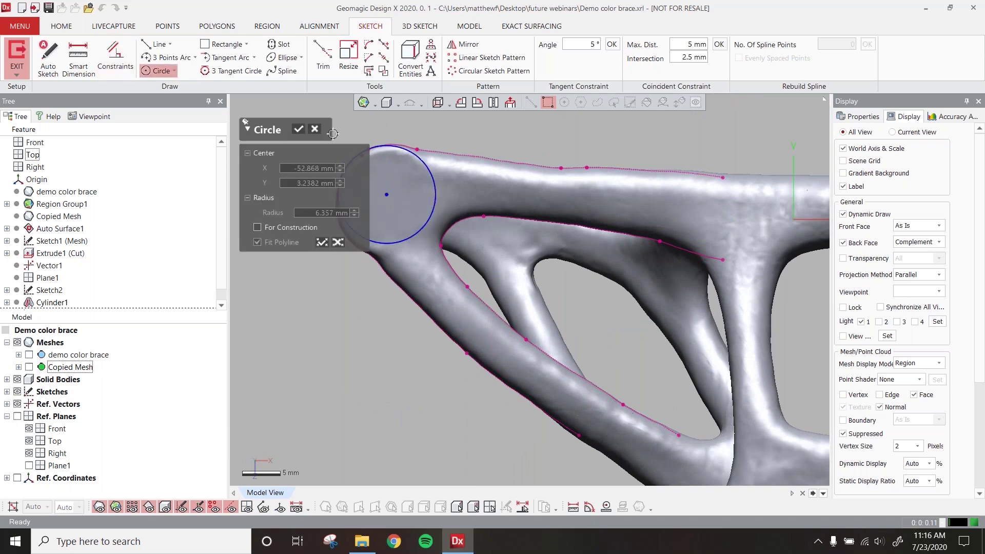
left_click(298, 129)
left_click_drag(396, 244, 394, 254)
left_click_drag(387, 195, 392, 203)
mouse_move(570, 203)
right_mouse_down()
mouse_move(442, 277)
mouse_move(462, 278)
right_mouse_up()
left_click(395, 344)
left_click_drag(396, 344, 392, 343)
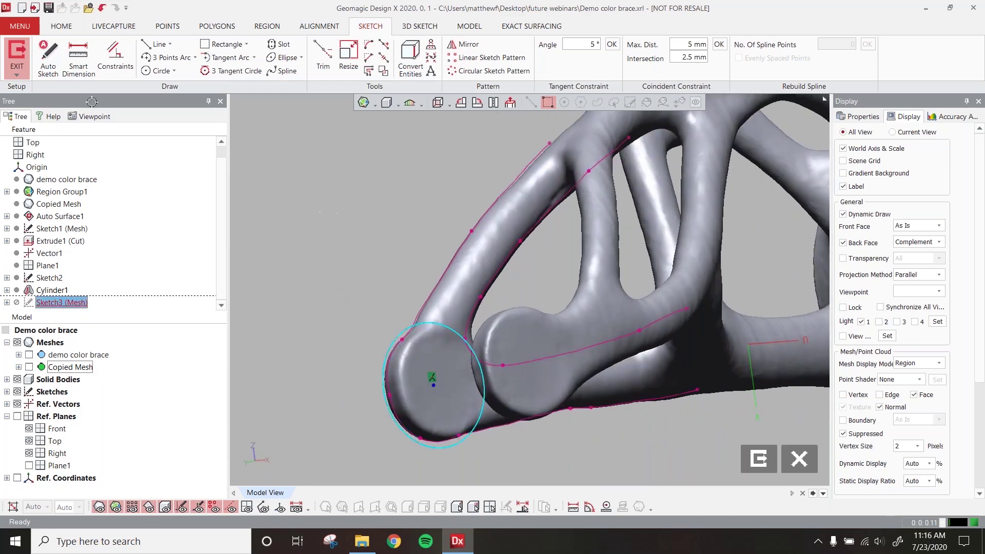
left_click(18, 52)
Extrude the lug circle about 0.95 mm, plus about 3.15 mm in the opposite direction, merging it with the brace solid.
left_click(21, 51)
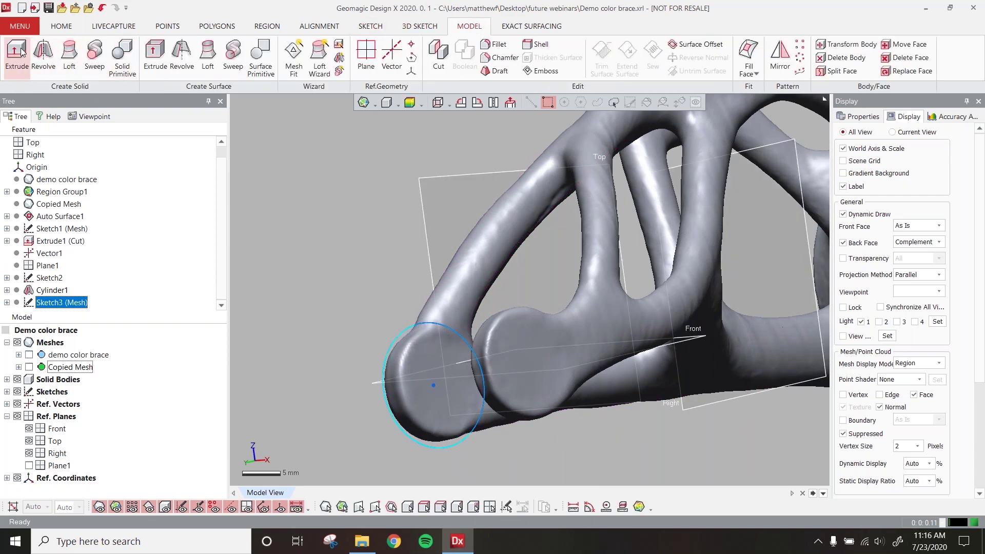
left_click(21, 51)
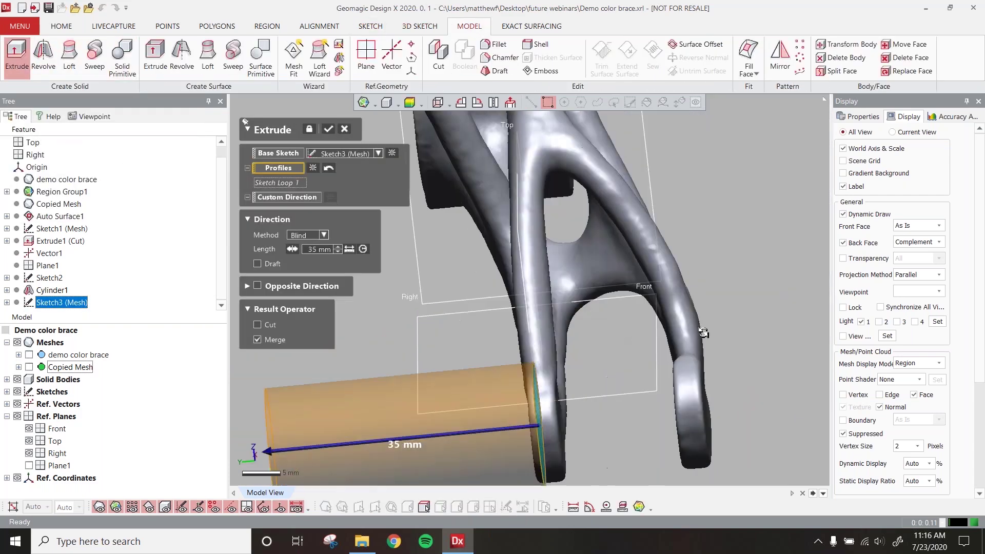
left_click_drag(404, 416, 534, 394)
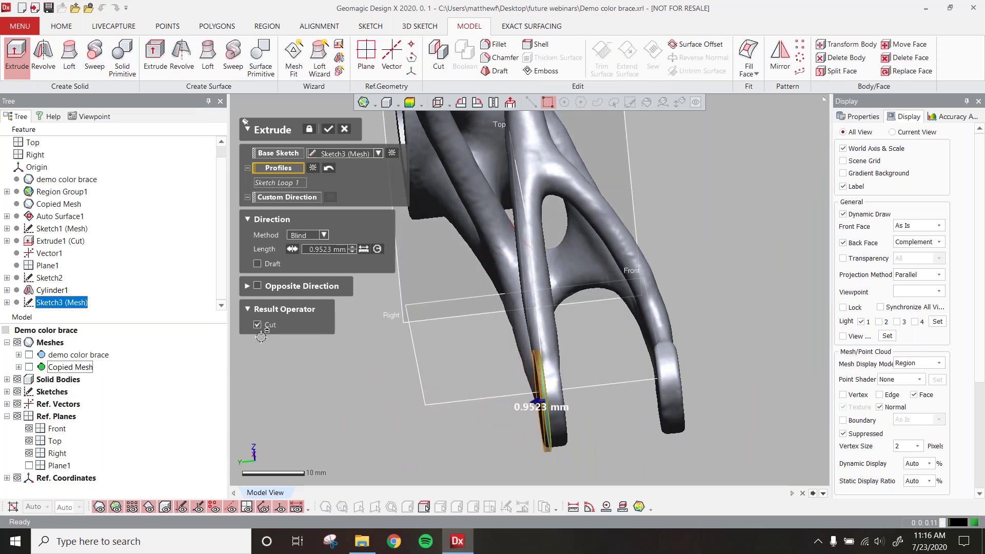
left_click(257, 286)
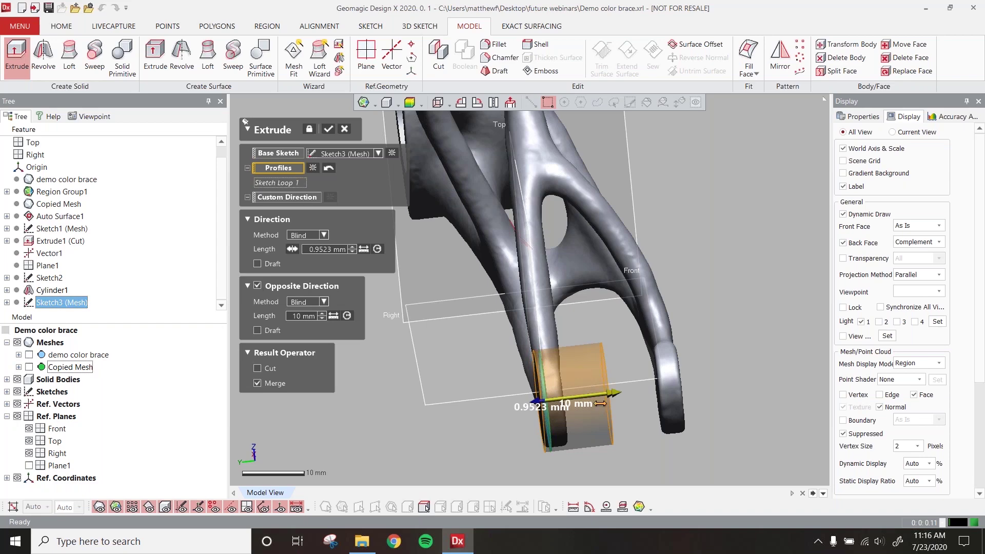
left_click_drag(620, 398, 569, 400)
right_click_drag(616, 353, 382, 196)
left_click(328, 129)
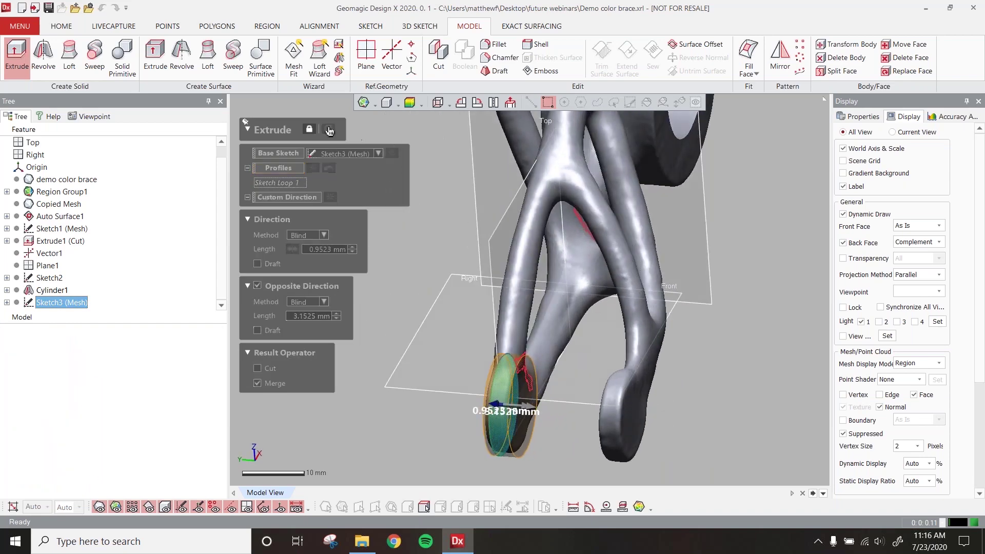
Hide the reference planes and highlight the merged solid body to check the whole brace, clearing the selection again.
right_click_drag(374, 269, 667, 298)
left_click(17, 417)
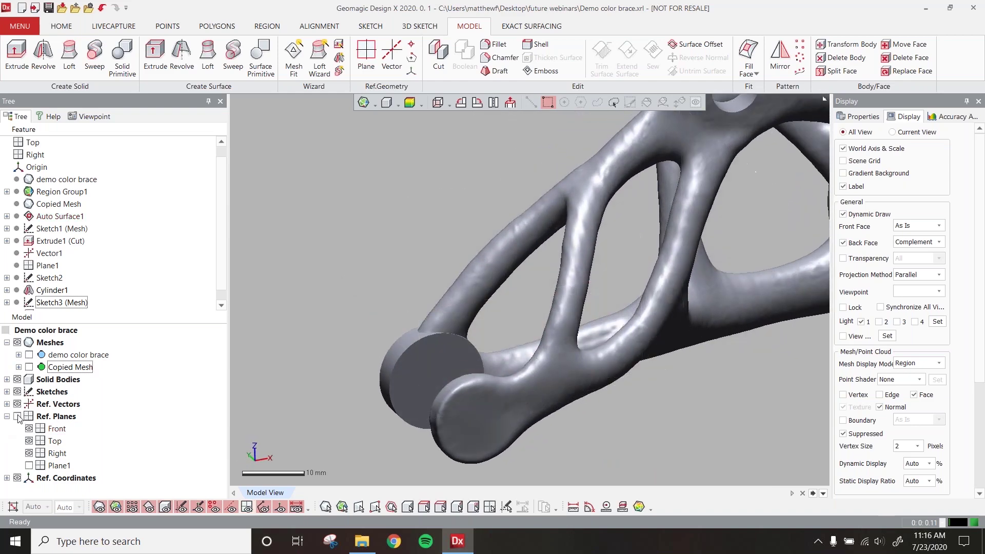
left_click(7, 379)
left_click(77, 392)
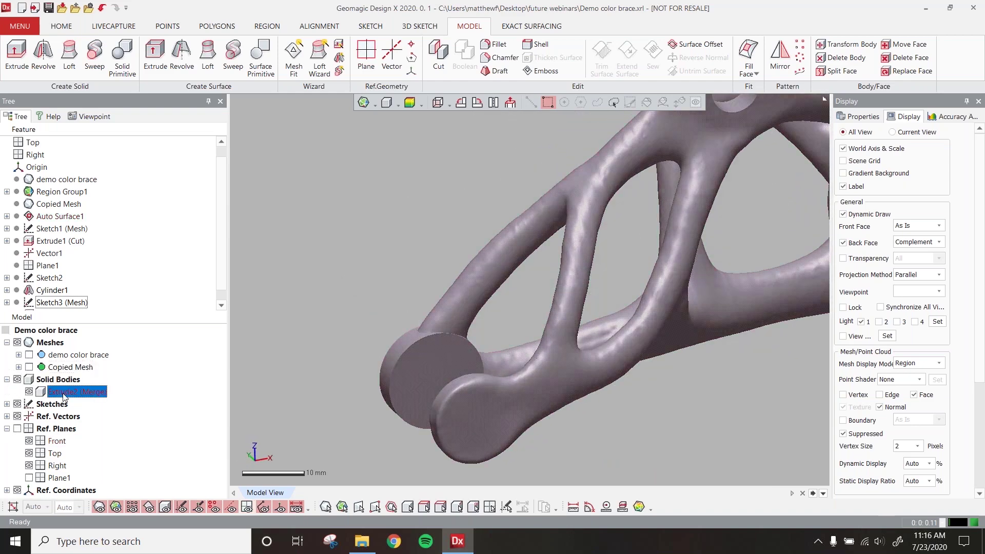
scroll(369, 222, "down", 5)
left_click(370, 222)
scroll(481, 355, "up", 6)
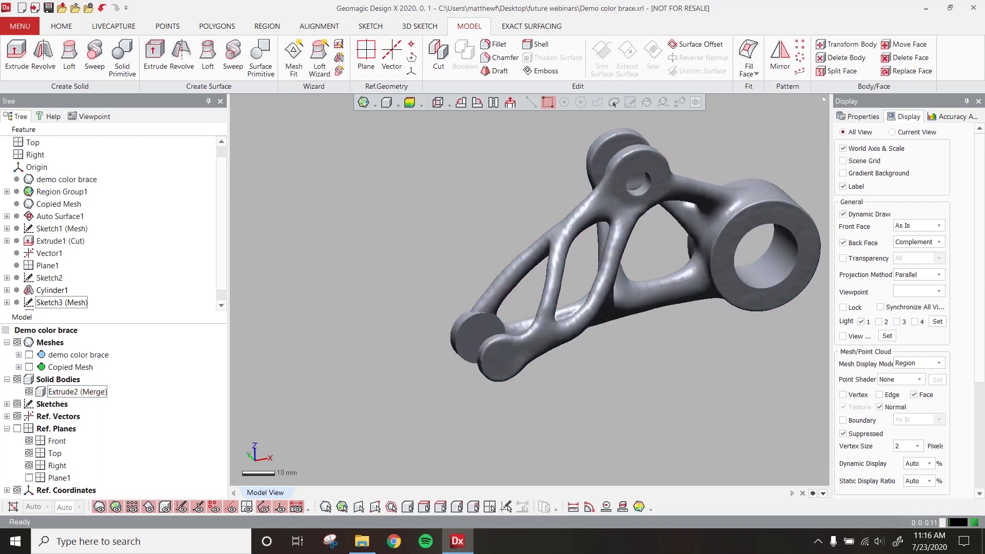
Examine the junction between the extruded lug disc and the adjoining struts.
right_click_drag(481, 355, 567, 365)
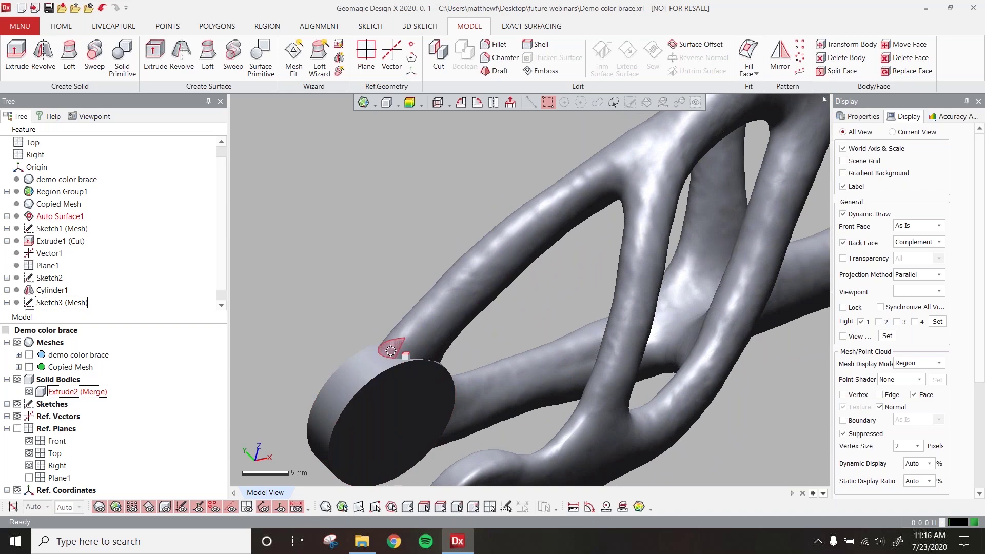
right_click_drag(465, 325, 559, 212, "ctrl")
scroll(482, 251, "up", 4)
right_click_drag(468, 264, 474, 319)
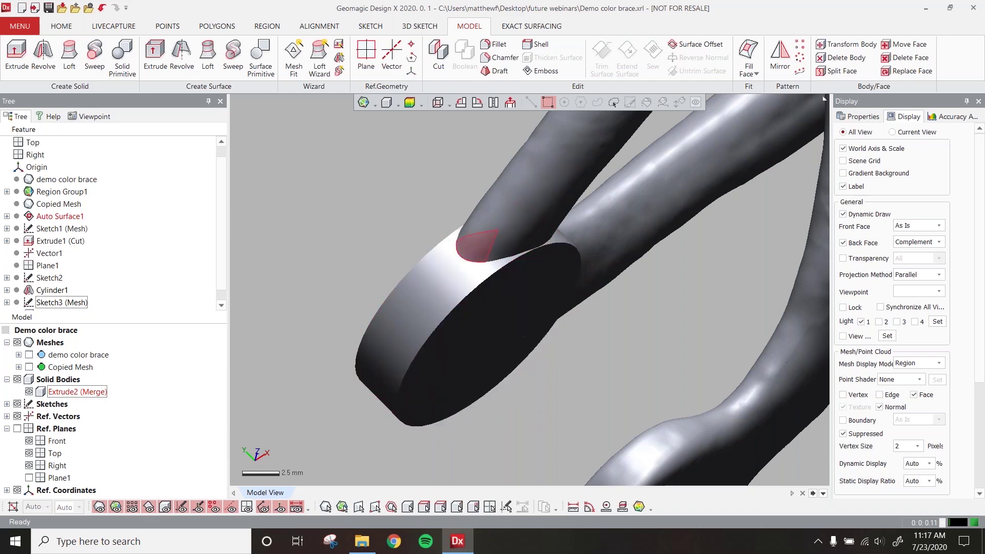
scroll(558, 195, "down", 2)
right_click_drag(558, 195, 597, 210)
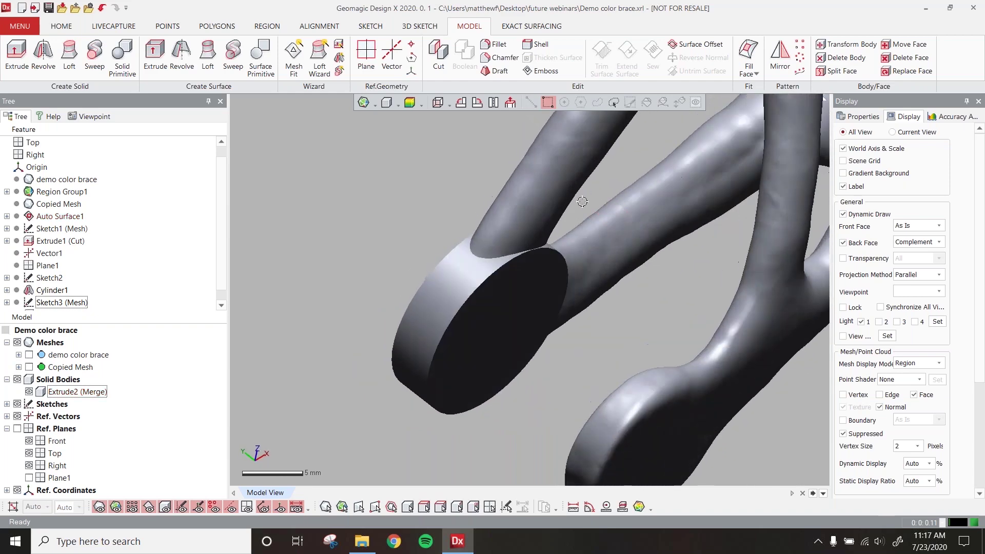
left_click(501, 47)
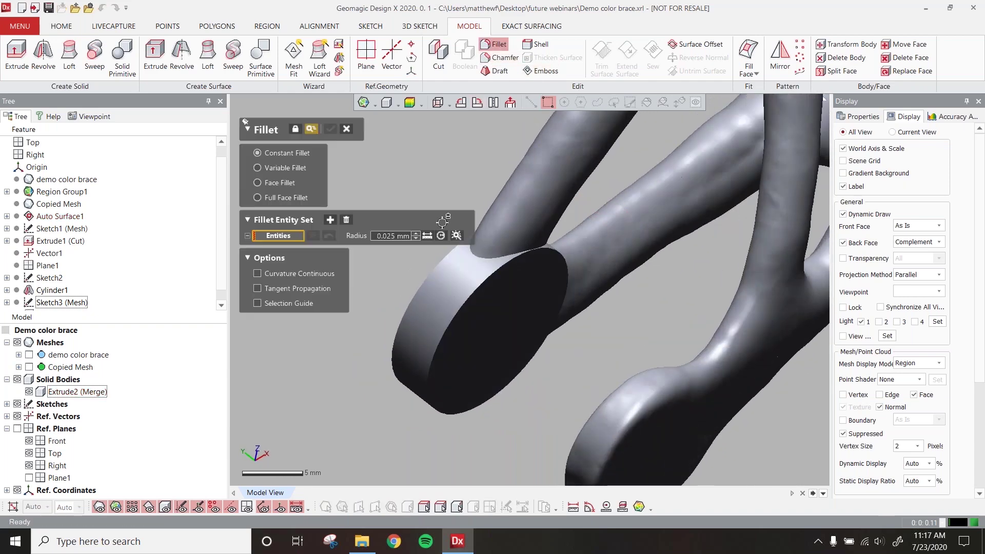
left_click(446, 282)
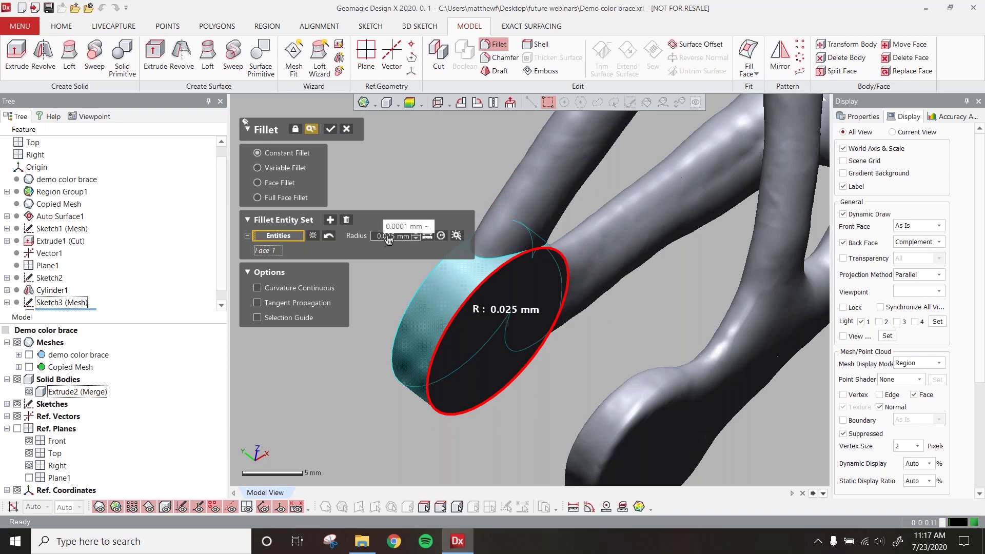
right_click_drag(497, 208, 532, 361)
scroll(520, 264, "up", 5)
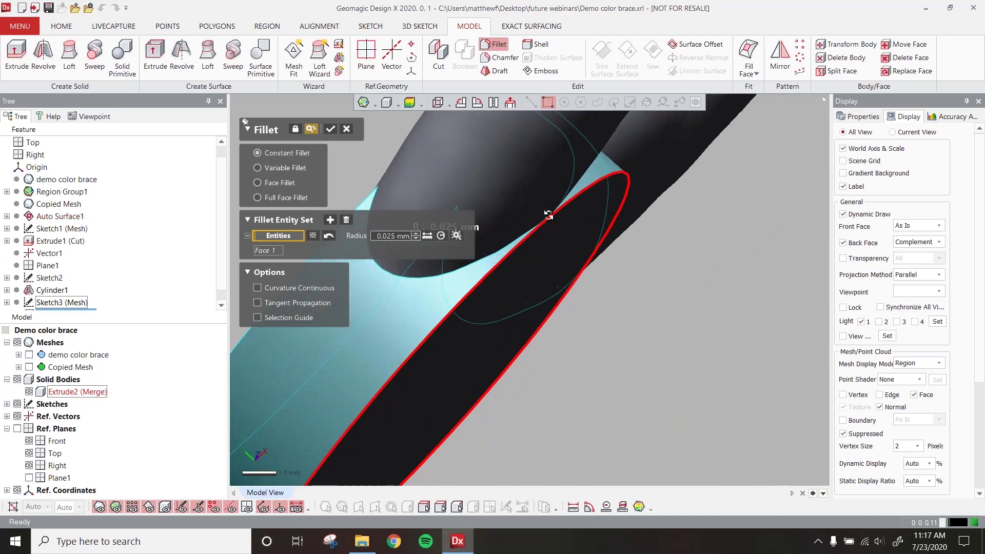
right_click_drag(561, 213, 579, 245)
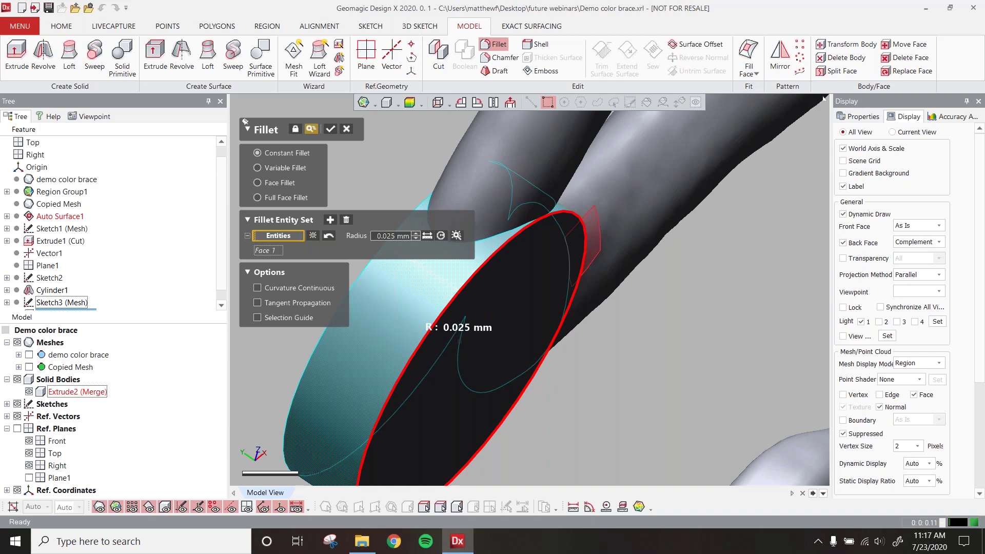
left_click(347, 129)
left_click(467, 287)
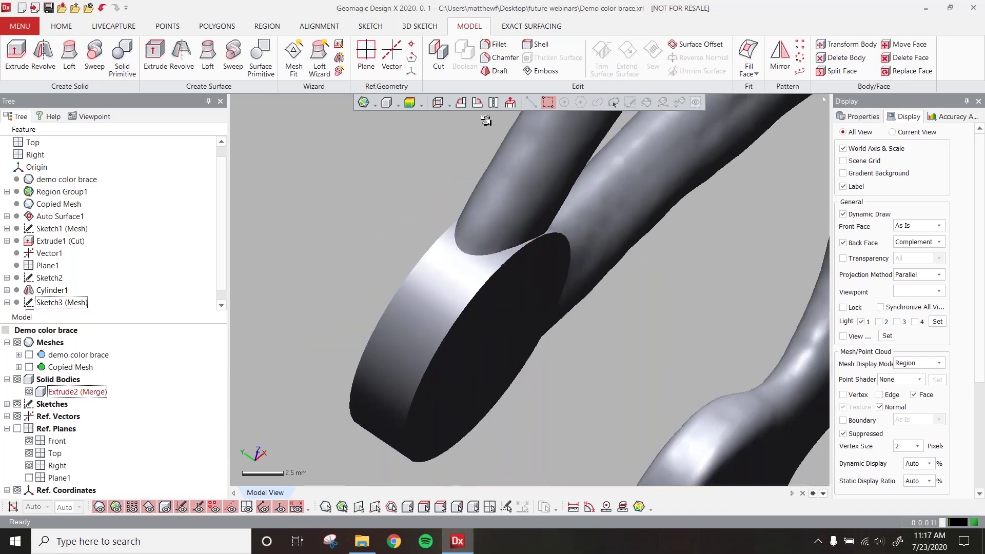
left_click(495, 47)
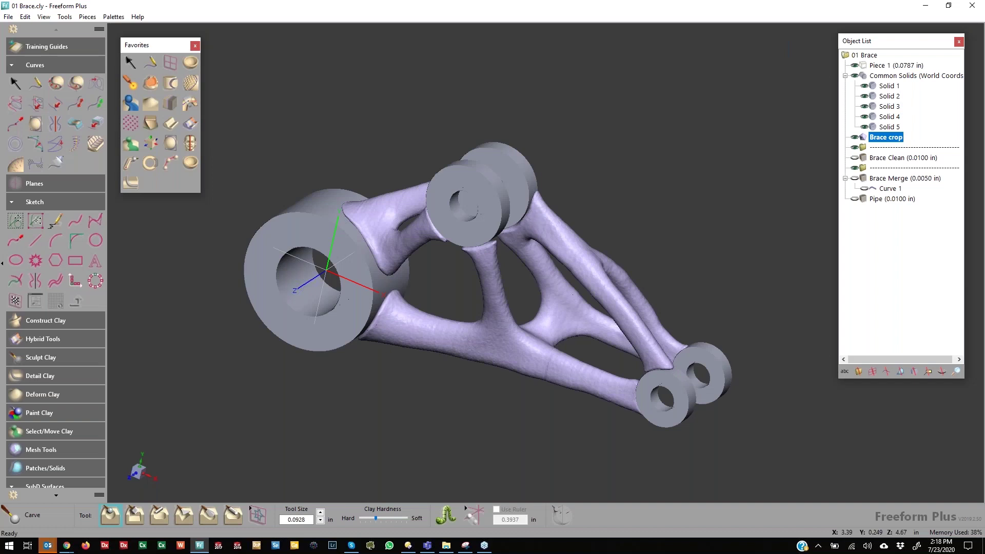
middle_click_drag(622, 169, 607, 176)
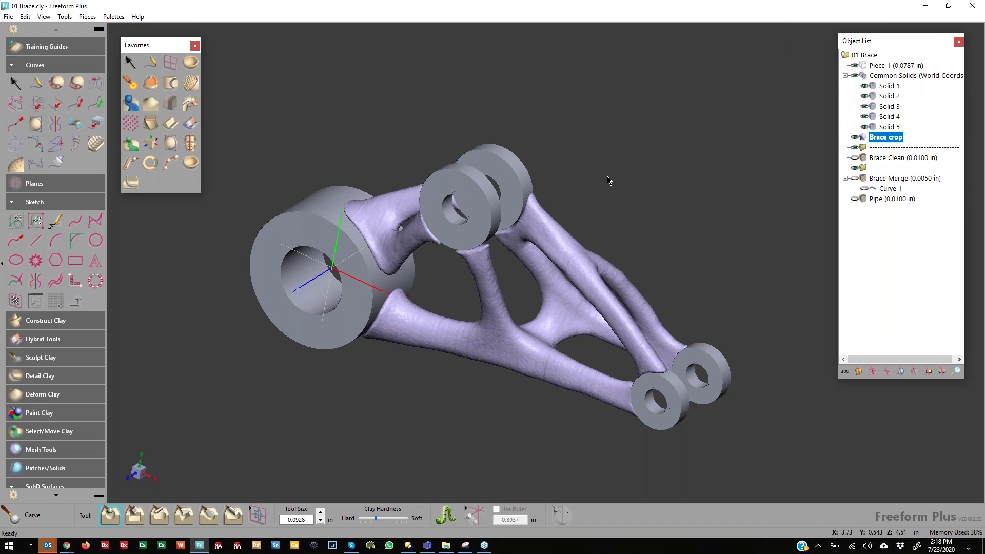
Switch to the Snipping Tool to view the Touch X haptic device picture, and return to the brace model.
middle_click_drag(550, 351, 391, 378)
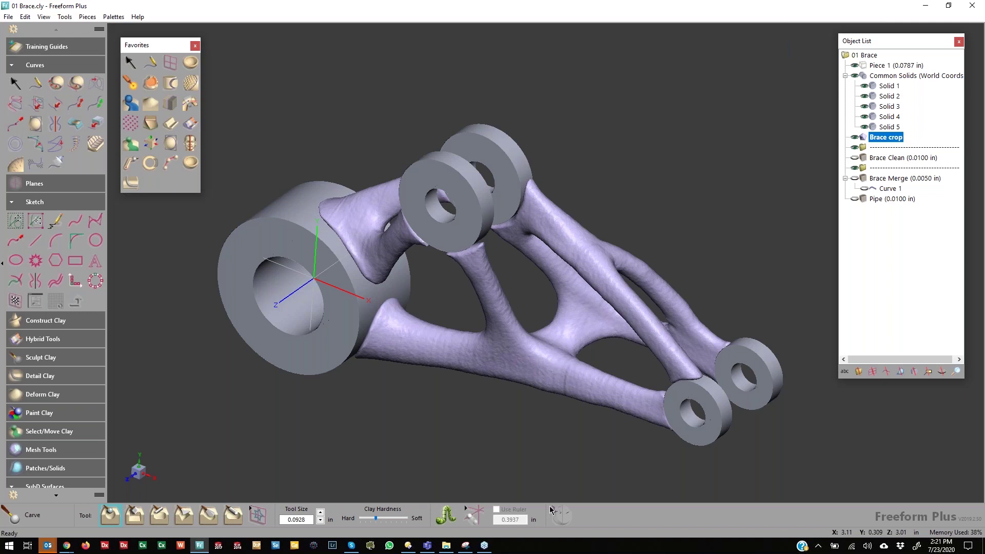
mouse_move(472, 547)
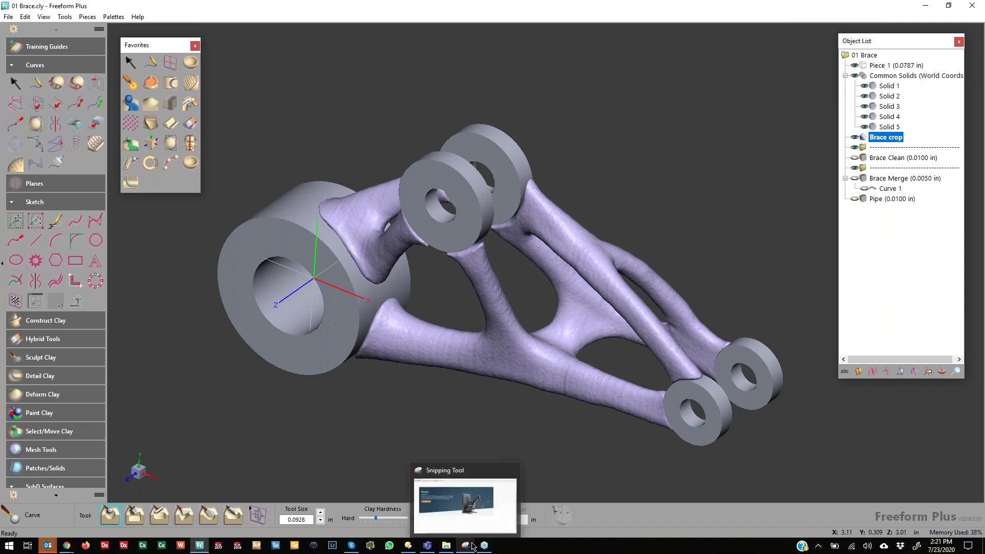
left_click(472, 547)
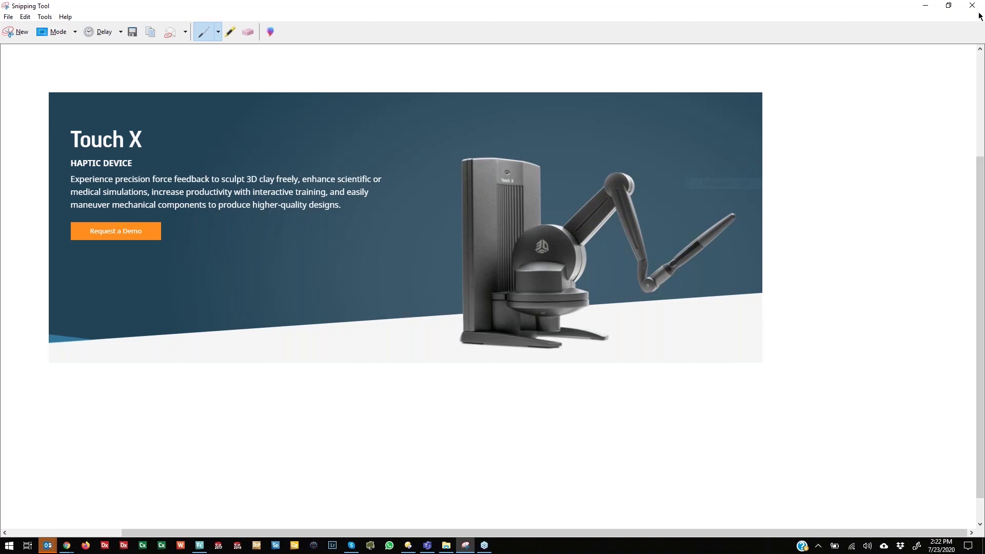
left_click(930, 9)
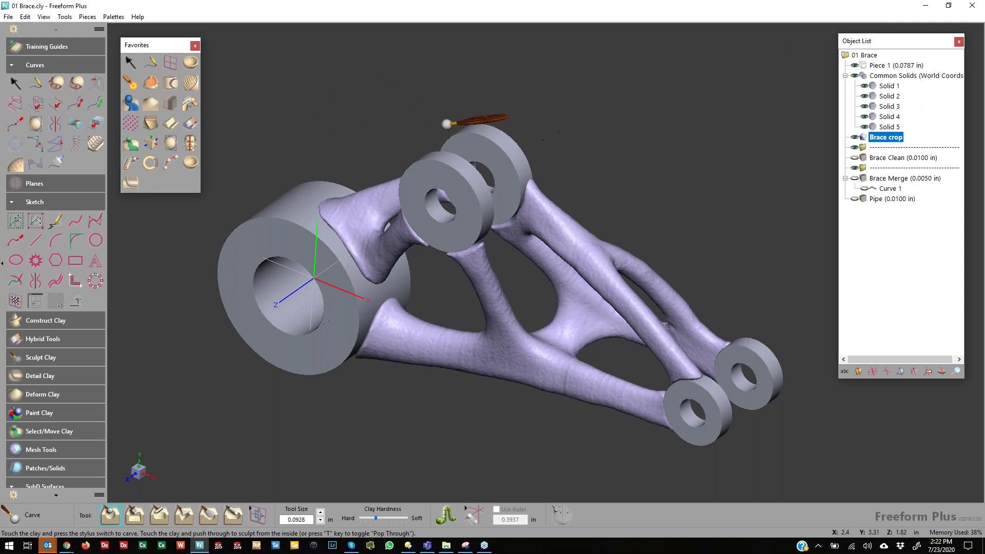
Enlarge the Carve tool's ball to a size of 0.7050 in.
key("plus")
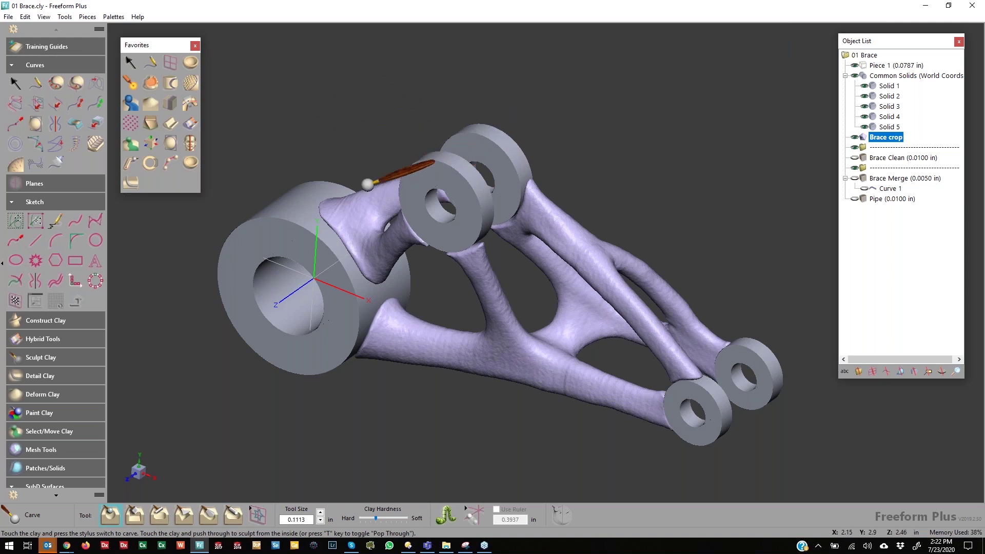
key("Up")
key("Up")
key("Up")
key("Up")
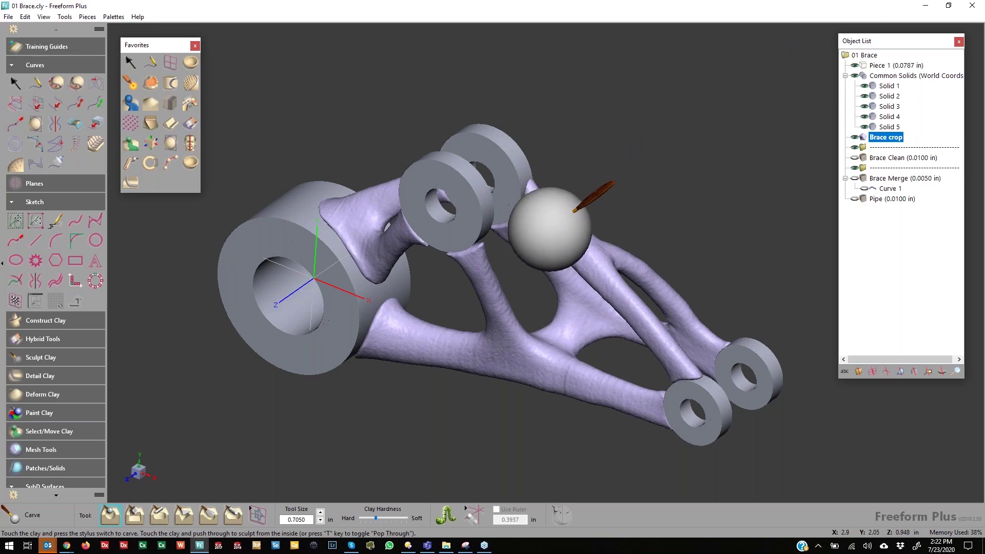
Examine the brace's boss, lugs and organic struts from several angles and distances.
mouse_move(543, 219)
middle_mouse_down()
mouse_move(562, 164)
mouse_move(521, 213)
mouse_move(480, 231)
mouse_move(543, 205)
middle_mouse_up()
middle_click_drag(501, 305, 544, 257)
middle_click_drag(631, 257, 608, 374)
middle_click_drag(546, 290, 498, 248)
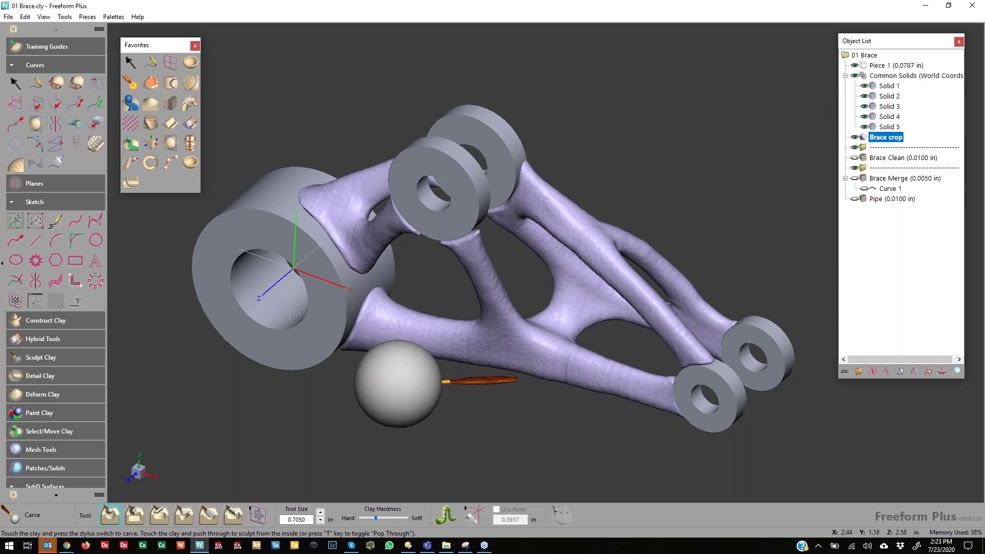
middle_click_drag(438, 321, 461, 330)
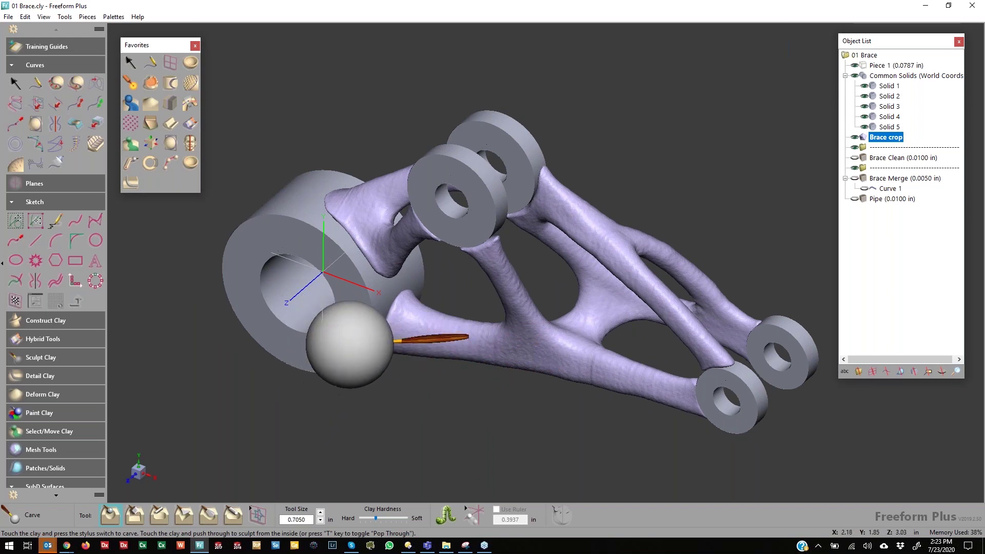
middle_click_drag(426, 308, 411, 298)
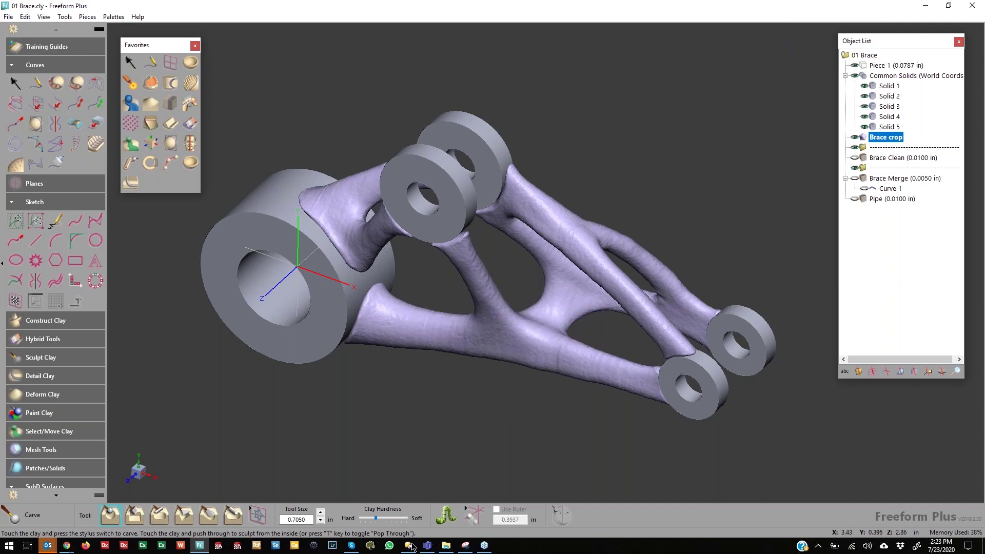
left_click(823, 50)
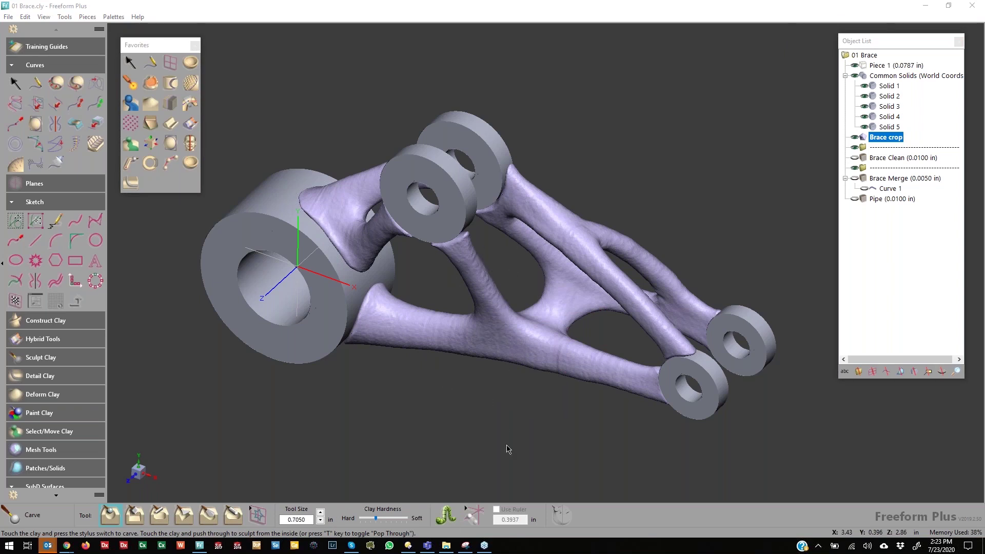
left_click(604, 47)
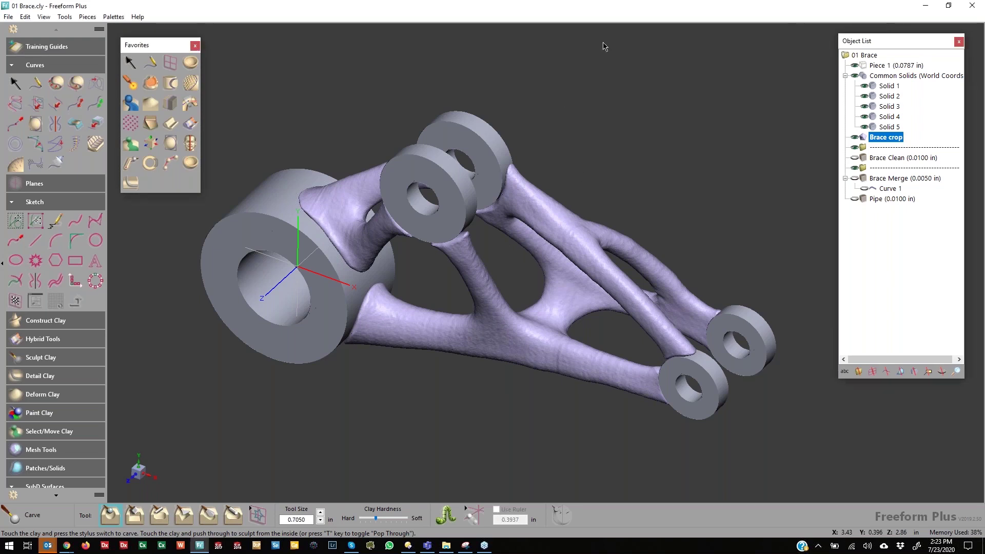
key("space")
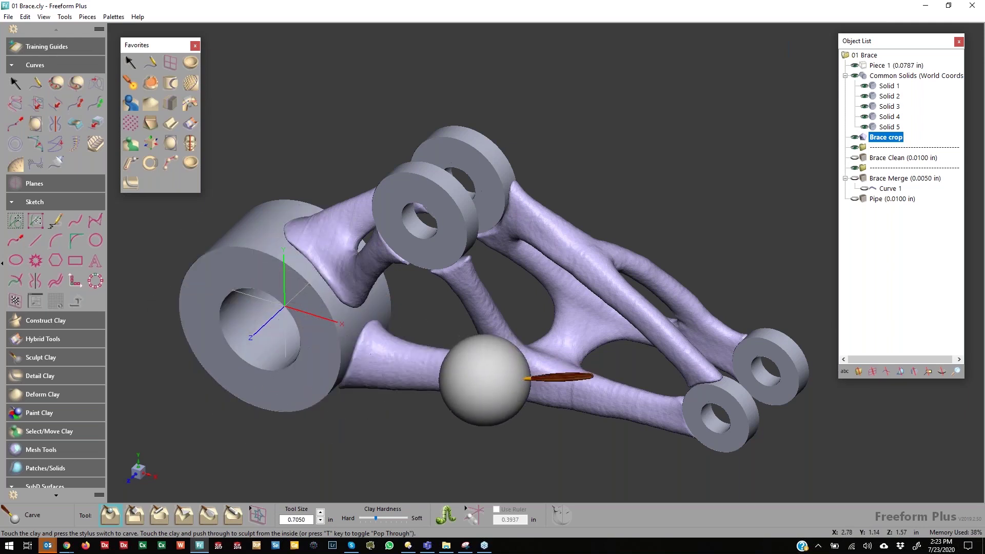
middle_click_drag(454, 321, 457, 239)
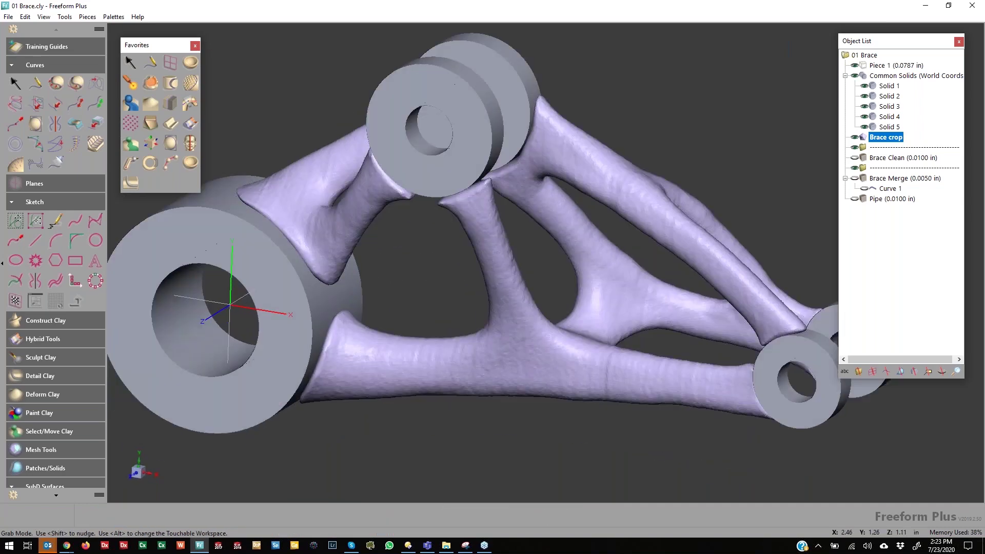
middle_click_drag(502, 434, 510, 402)
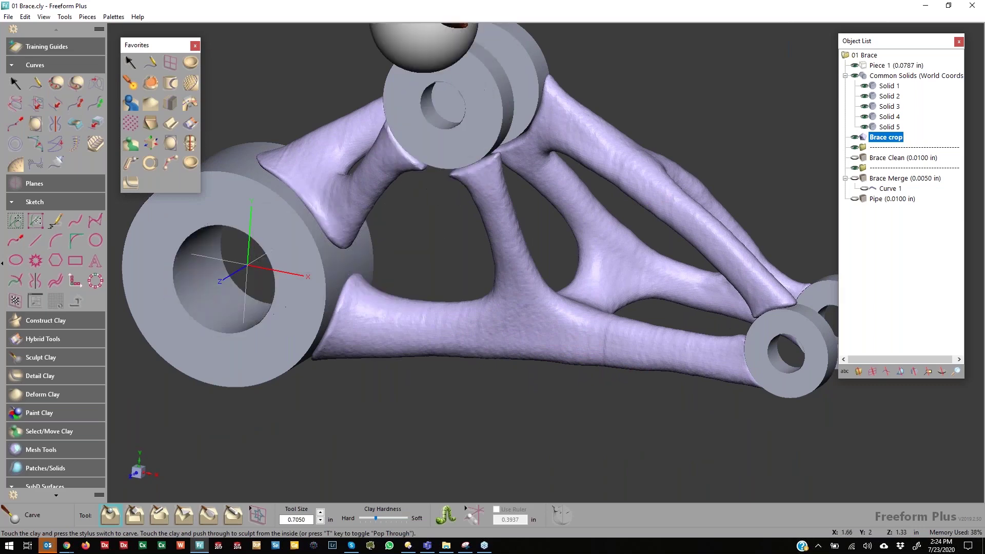
middle_click_drag(501, 349, 450, 308)
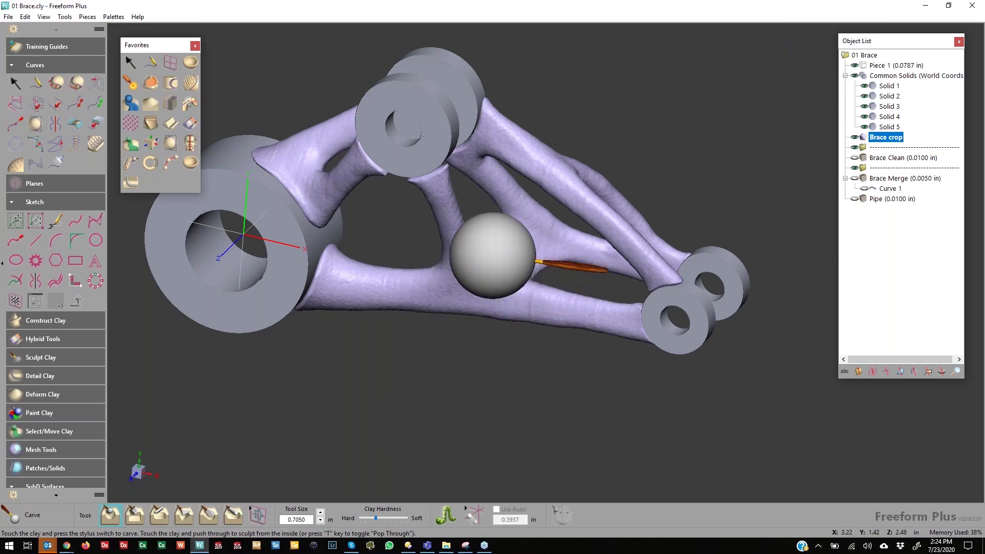
middle_click_drag(499, 245, 526, 284)
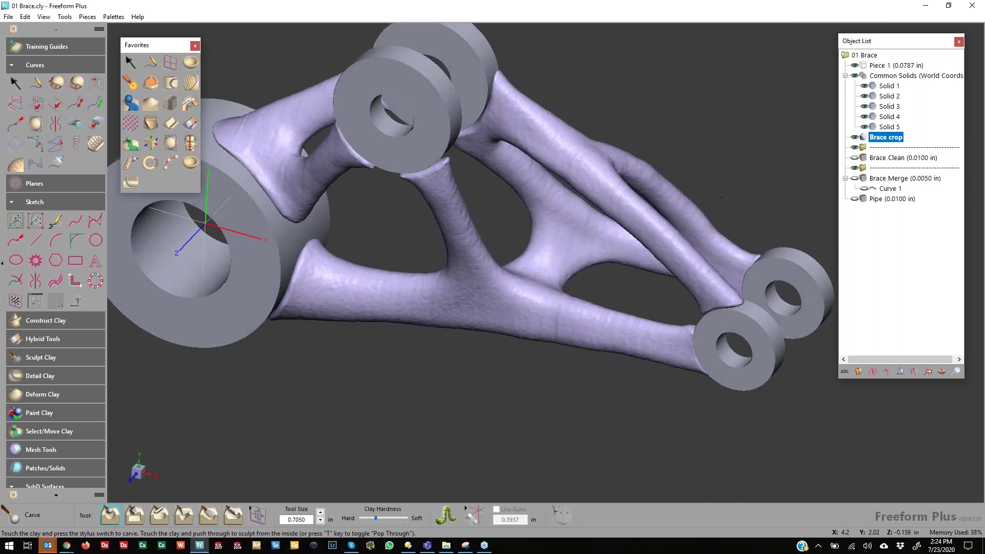
Copy the Brace crop mesh to clay with Add Detail coarseness, the Fill Holes style, voids filled and the origin kept.
right_click(866, 139)
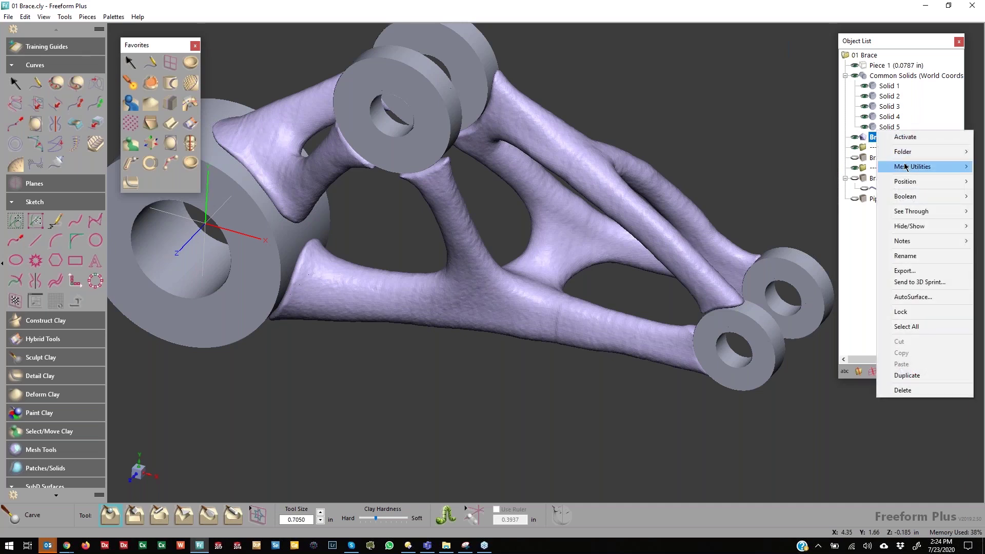
mouse_move(905, 166)
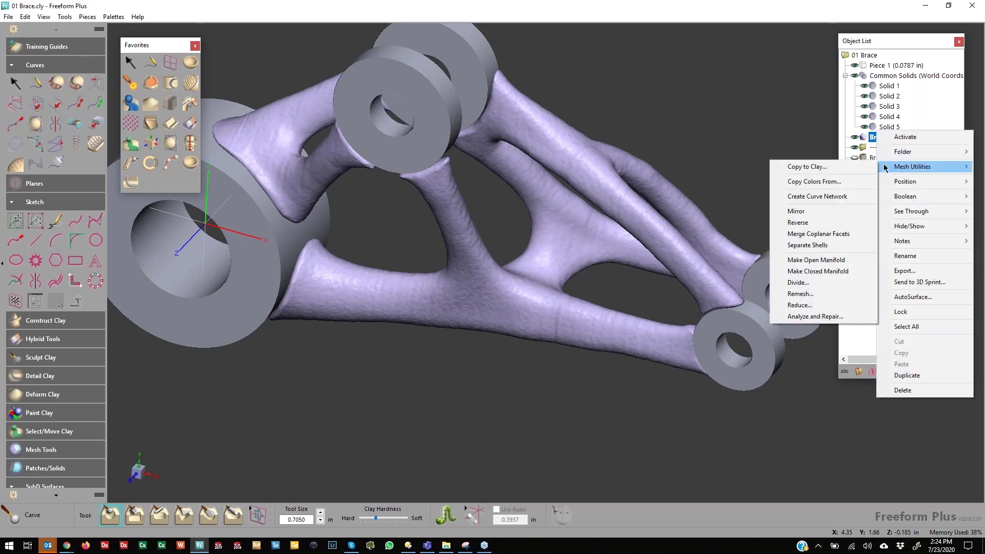
left_click(830, 173)
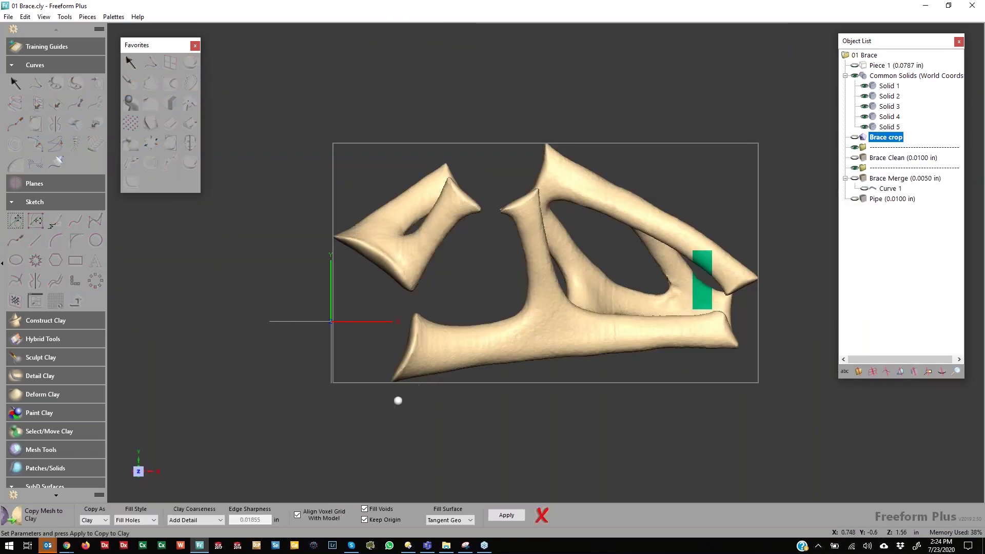
middle_click_drag(513, 238, 487, 240)
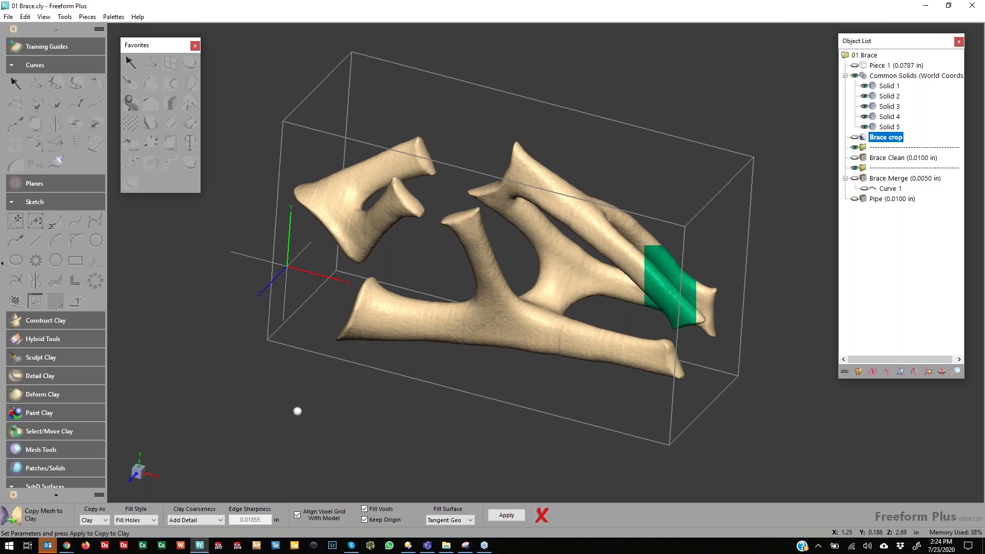
middle_click_drag(485, 351, 440, 379)
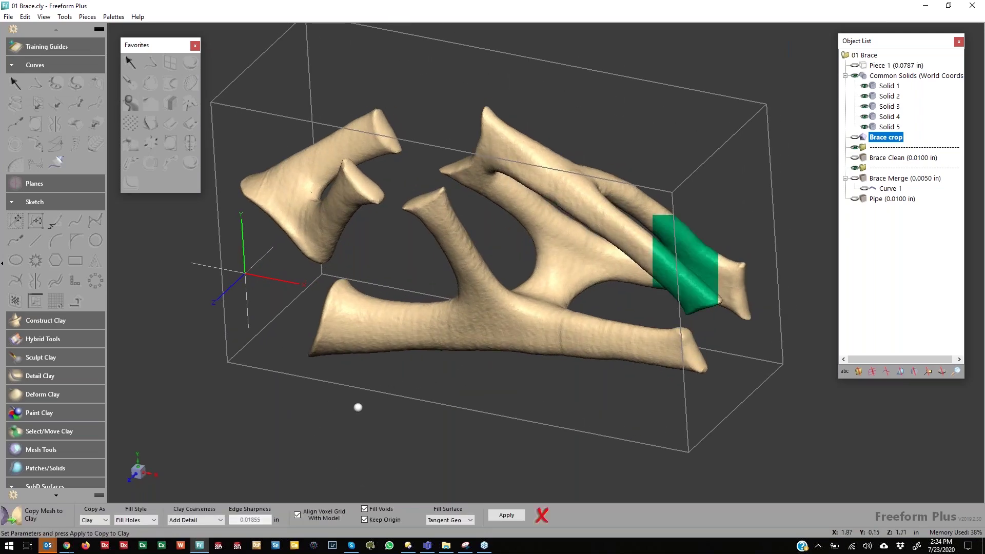
left_click(219, 520)
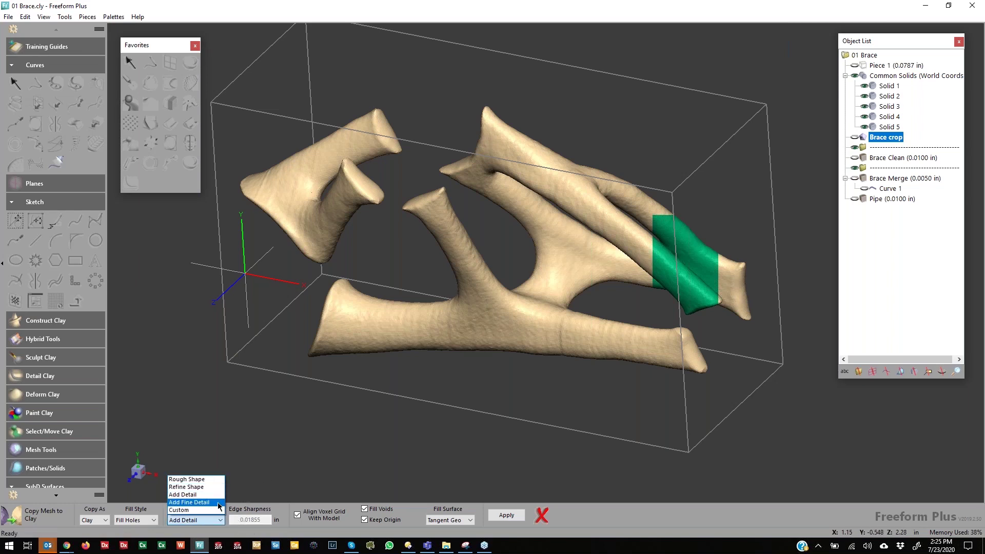
left_click(219, 503)
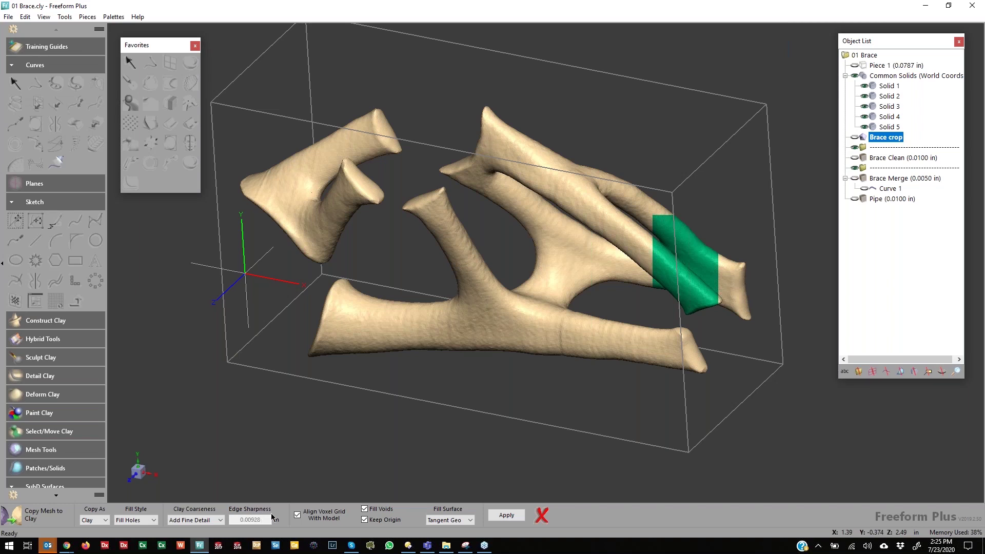
left_click(221, 521)
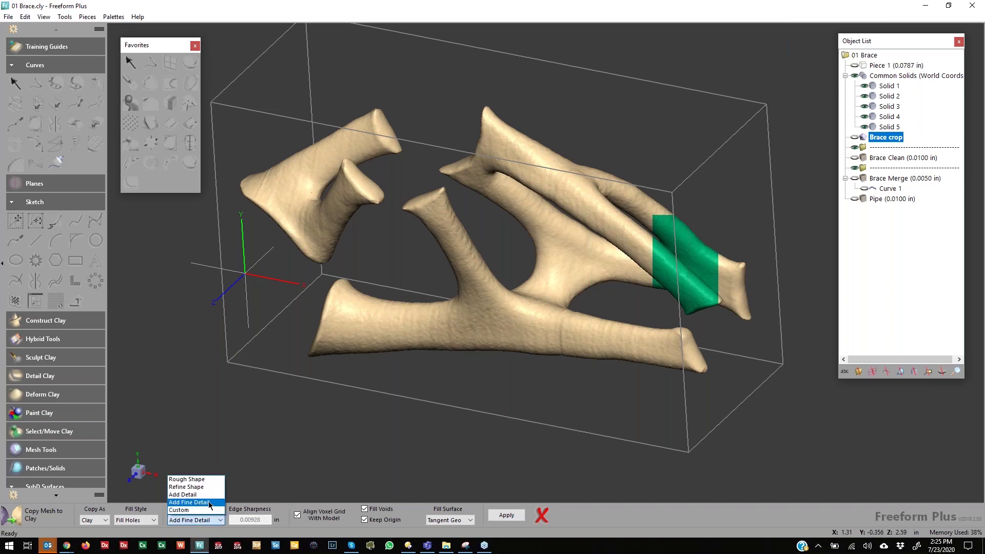
left_click(207, 495)
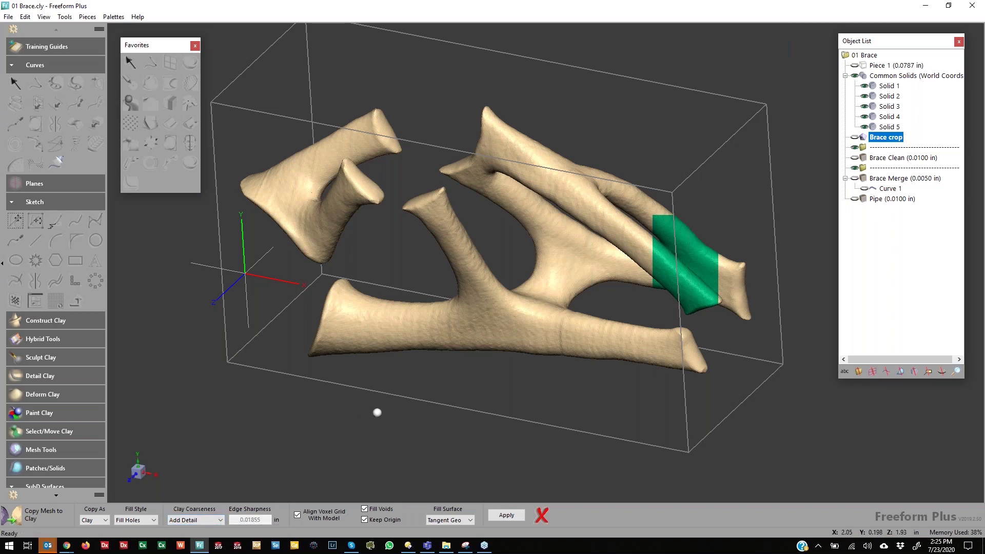
middle_click_drag(405, 364, 443, 334)
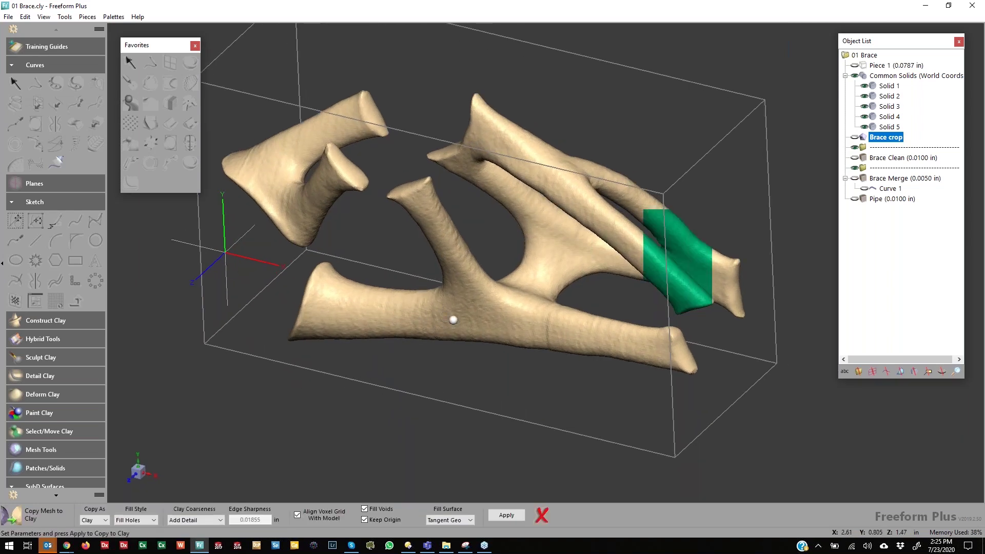
left_click(501, 515)
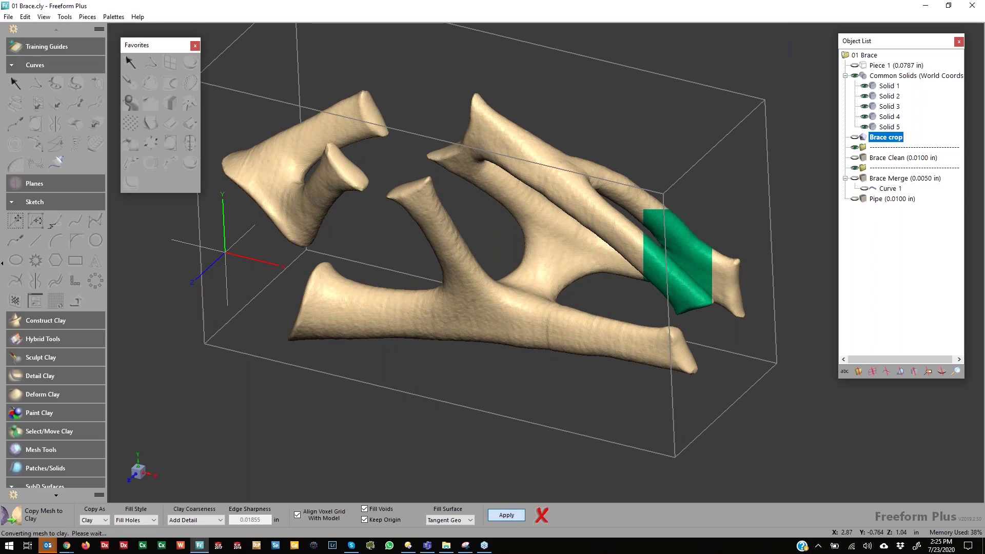
Refine the Brace crop clay's coarseness to Add Fine Detail at 0.0093 in edge sharpness, with Smooth Model enabled.
middle_click_drag(537, 347, 385, 372)
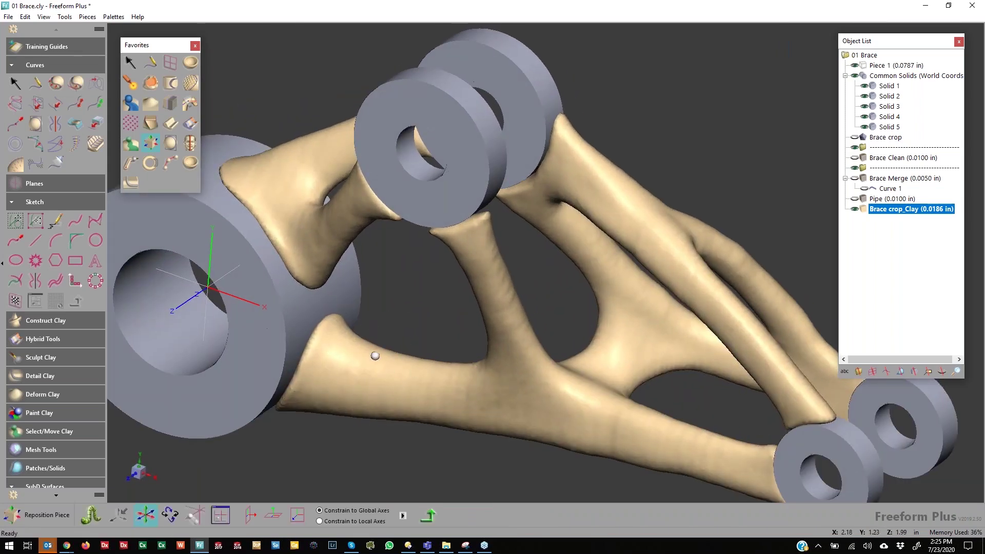
right_click(374, 308)
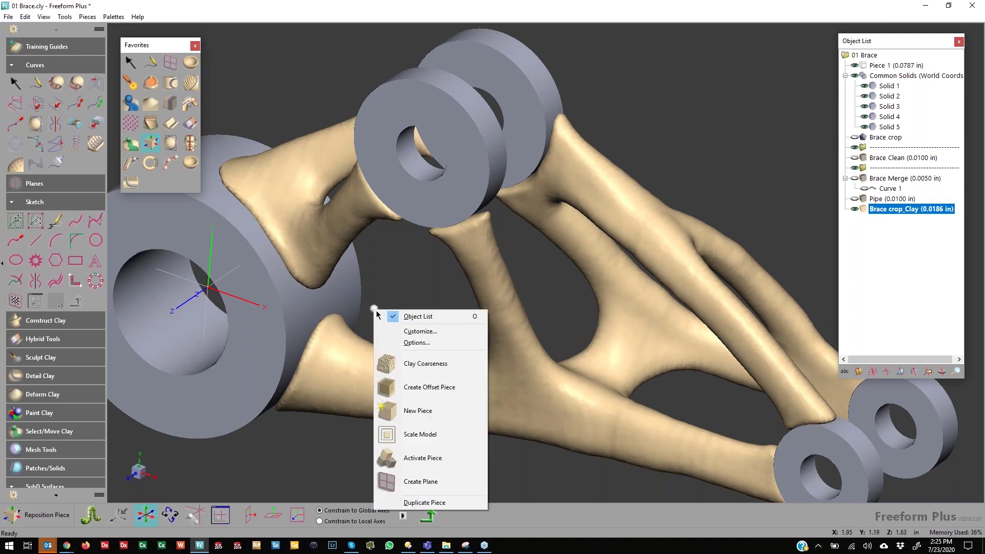
left_click(419, 365)
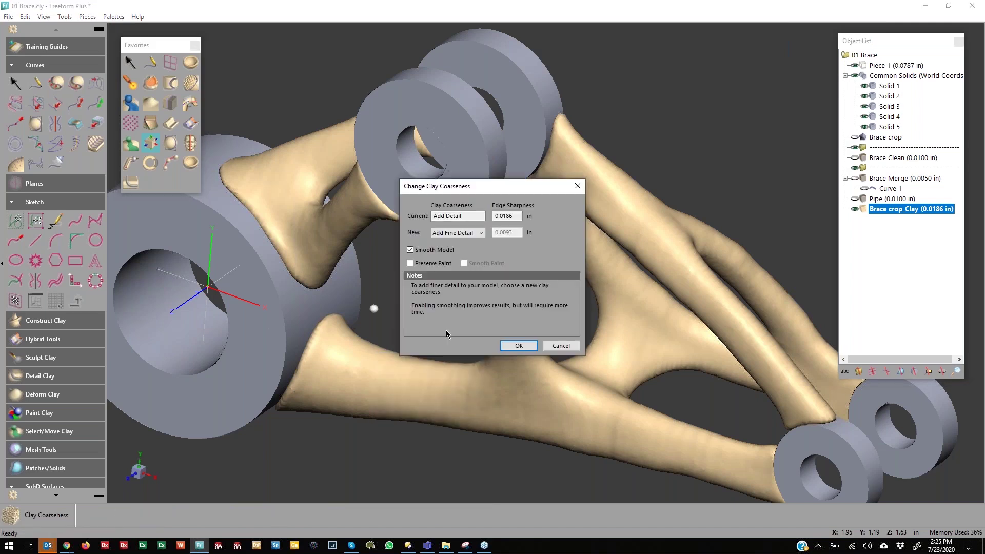
left_click(479, 234)
left_click(465, 268)
left_click(518, 346)
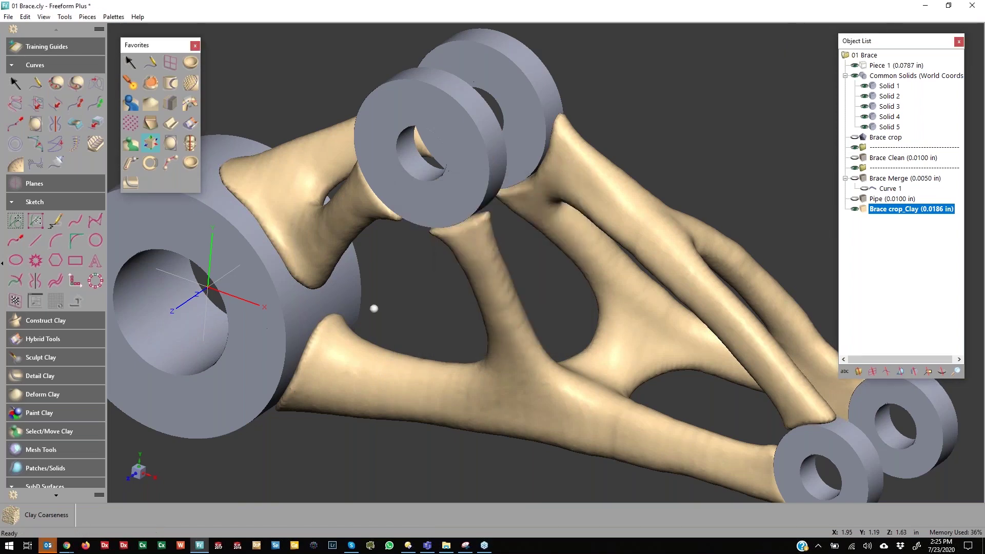
Try carving a rounded hollow into the forked strut beside the large boss with a 0.3534 in tool, and undo it.
middle_click_drag(379, 359, 449, 404)
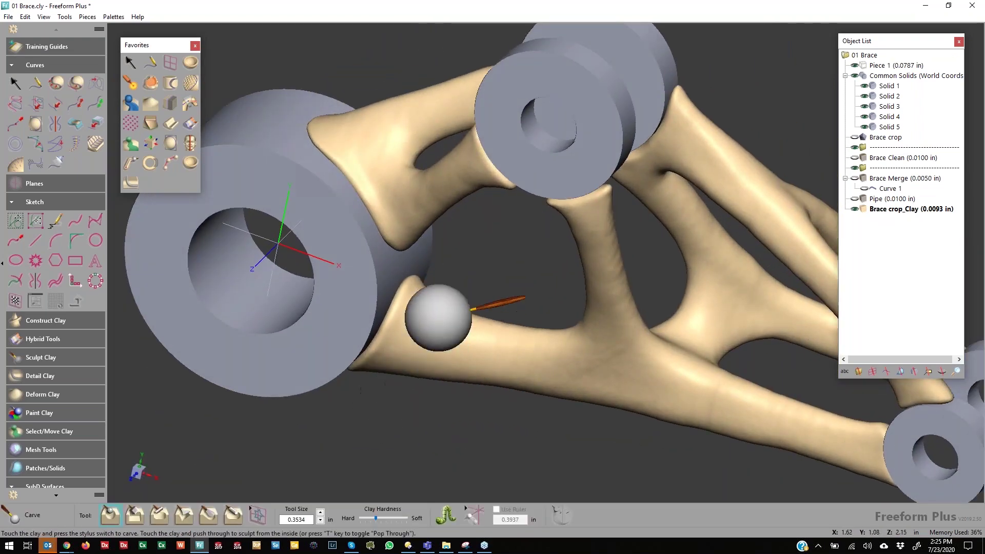
middle_click_drag(469, 288, 472, 354)
middle_click_drag(421, 242, 552, 272)
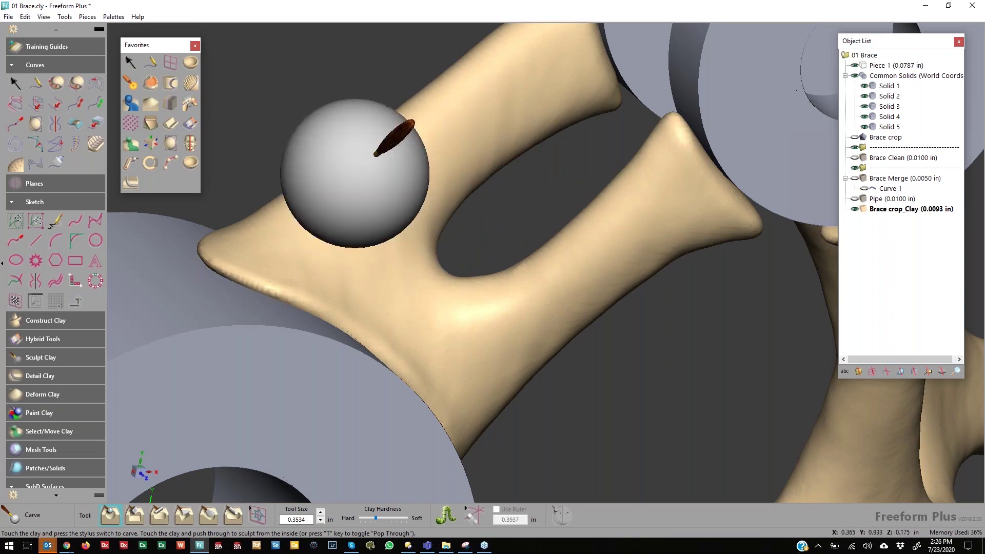
left_click_drag(339, 197, 302, 181)
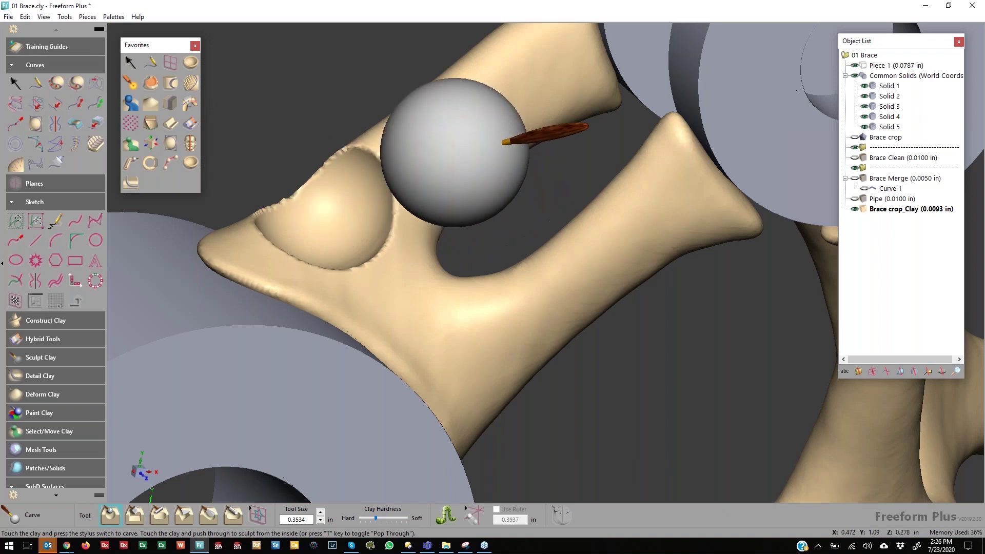
key("ctrl+z")
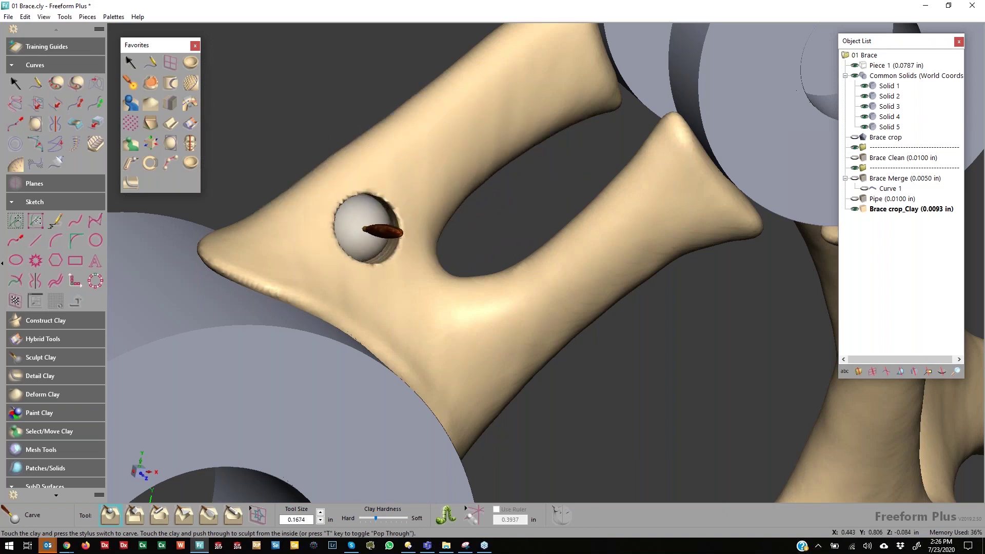
Try carving a hole and shallow grooves into the forked strut with a 0.1674 in tool, undo both, and redo the fine-detail refinement.
middle_click_drag(341, 115, 427, 85)
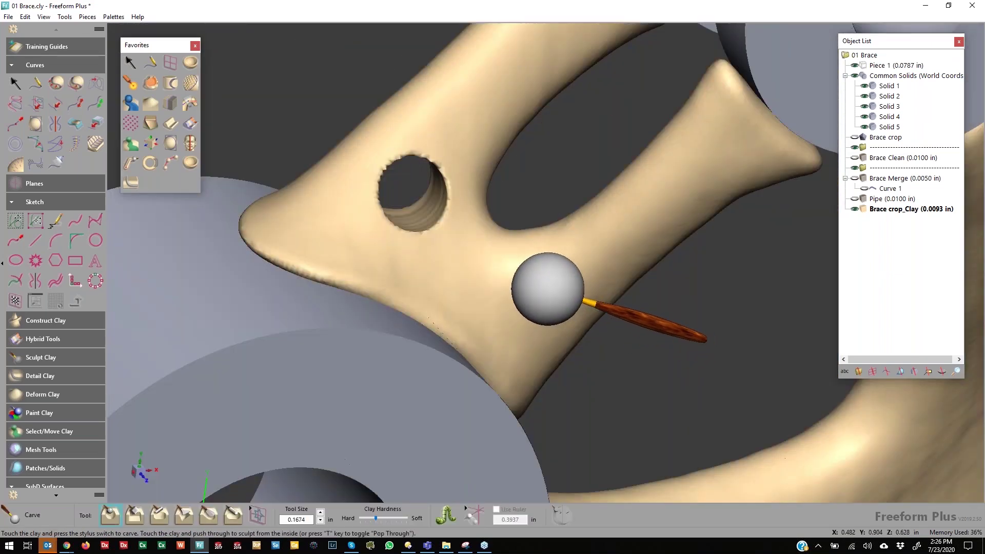
key("ctrl+z")
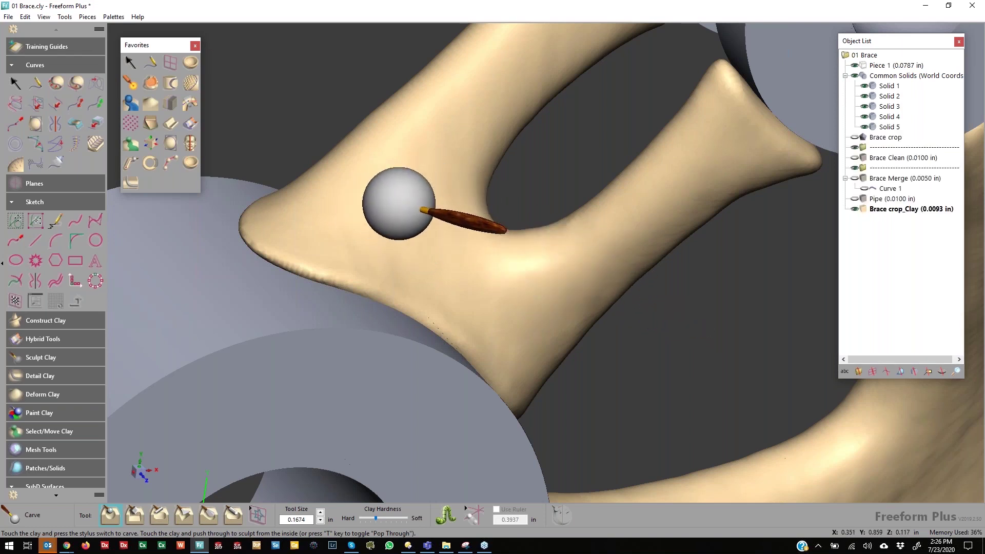
middle_click_drag(402, 225, 369, 182)
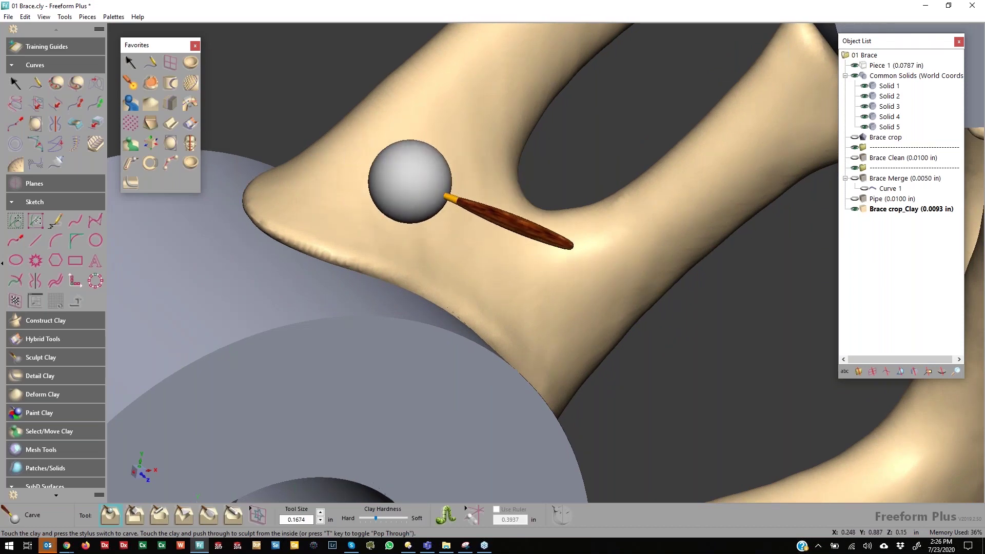
middle_click_drag(378, 205, 405, 251)
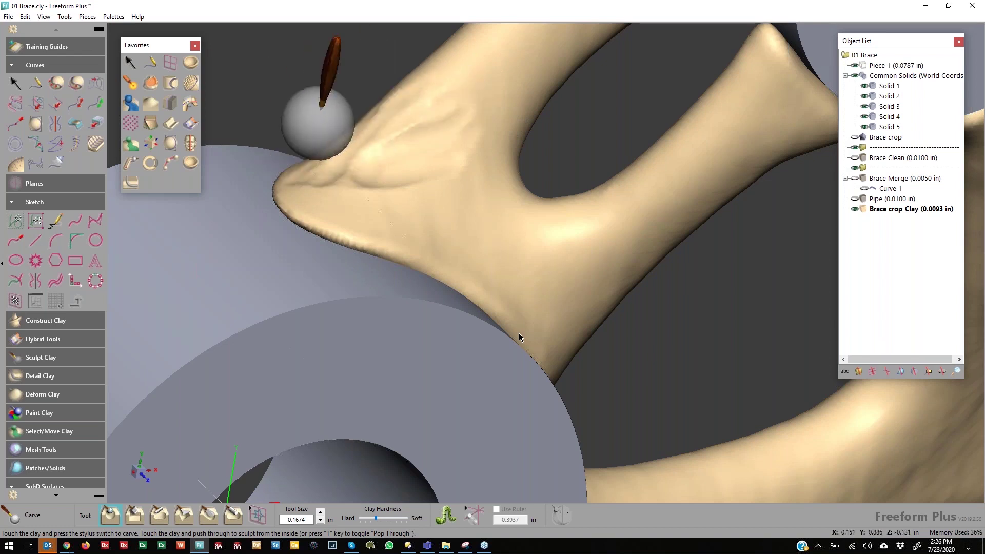
key("ctrl+z")
key("ctrl+z")
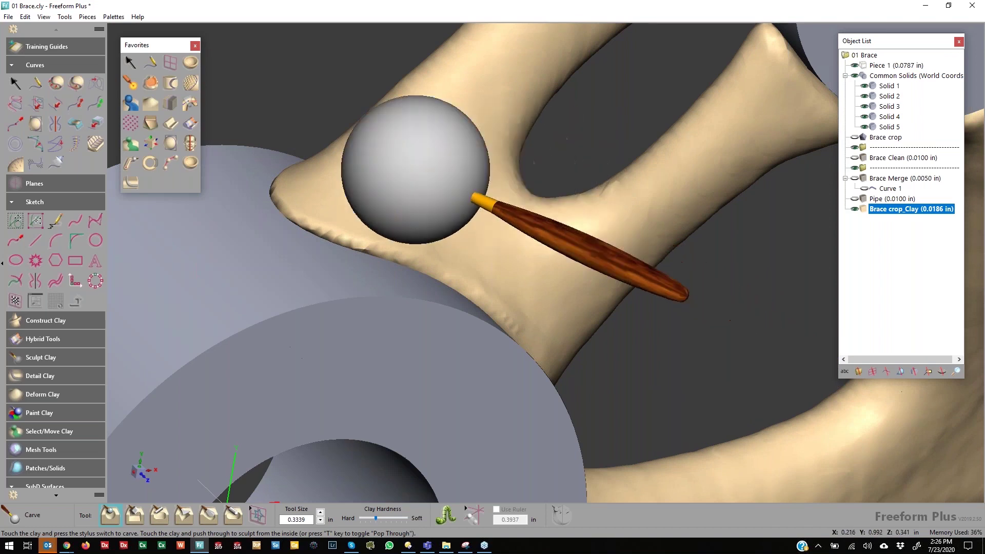
left_click(25, 17)
left_click(39, 37)
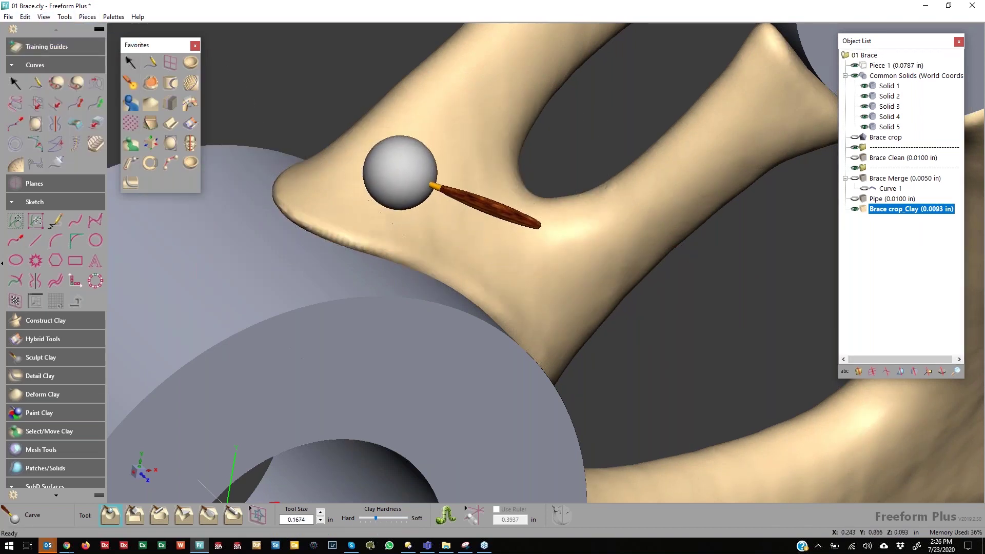
Examine the forked strut's junction with the large boss from several angles and up close along its lower edge.
middle_click_drag(381, 260, 365, 221)
middle_click_drag(418, 161, 523, 202)
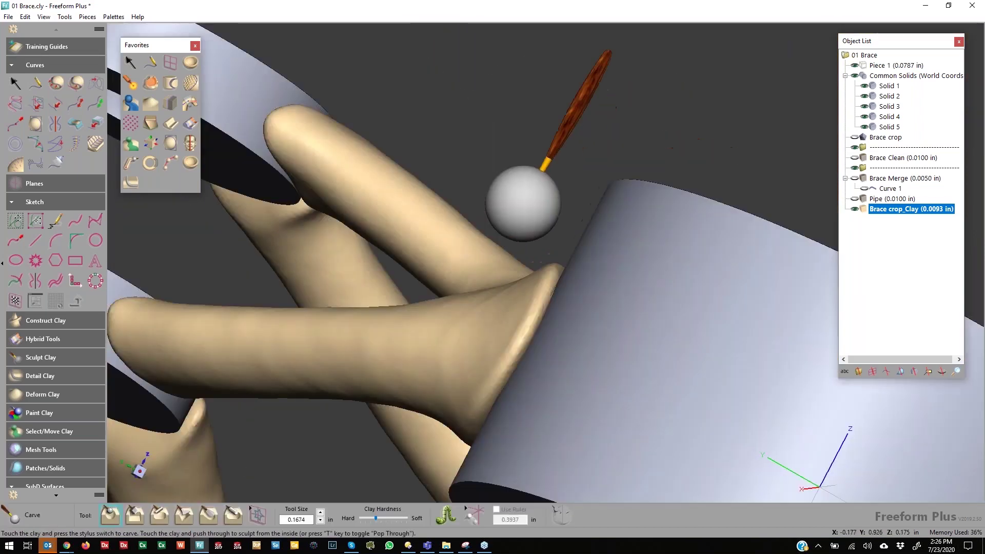
key("Home")
middle_click_drag(575, 226, 154, 128)
middle_click_drag(324, 135, 435, 292)
middle_click_drag(369, 208, 383, 292)
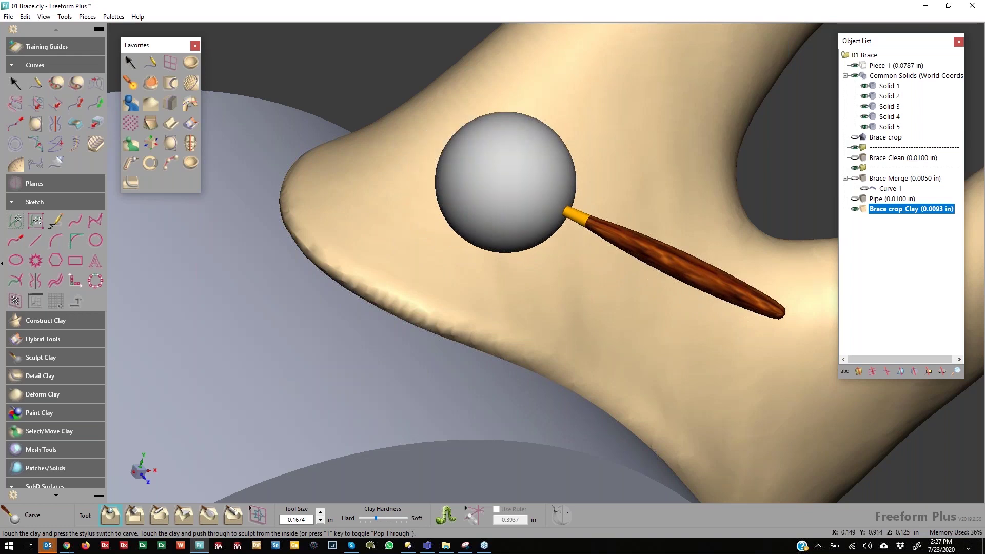
key("space")
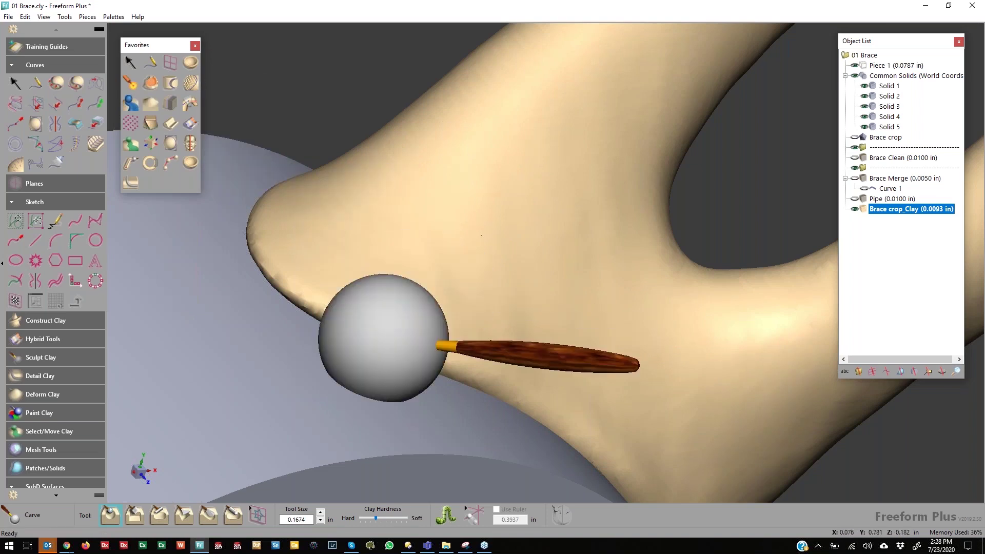
middle_click_drag(431, 306, 493, 297)
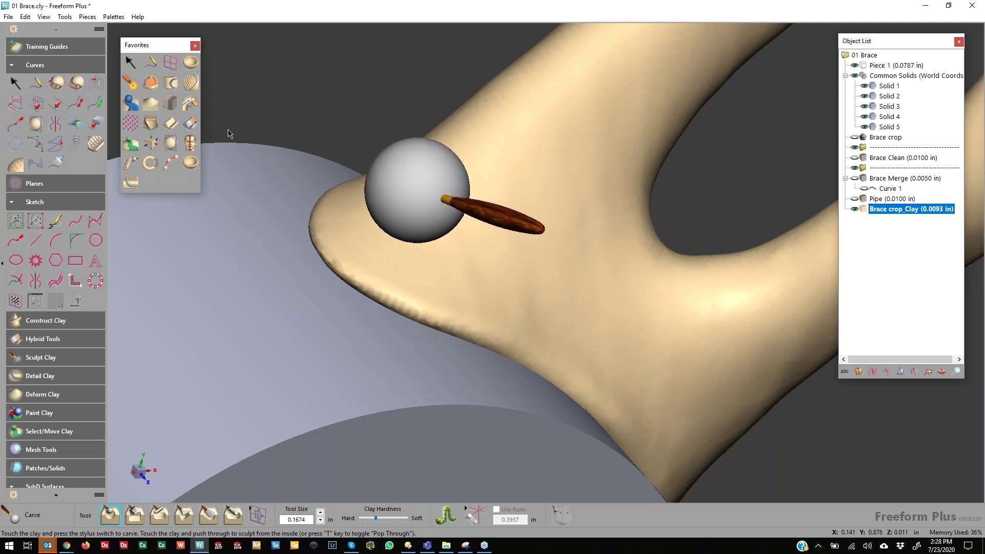
Tug the forked strut's tip and front edge into the large boss with a Tug diameter of 0.5208 in.
left_click(152, 102)
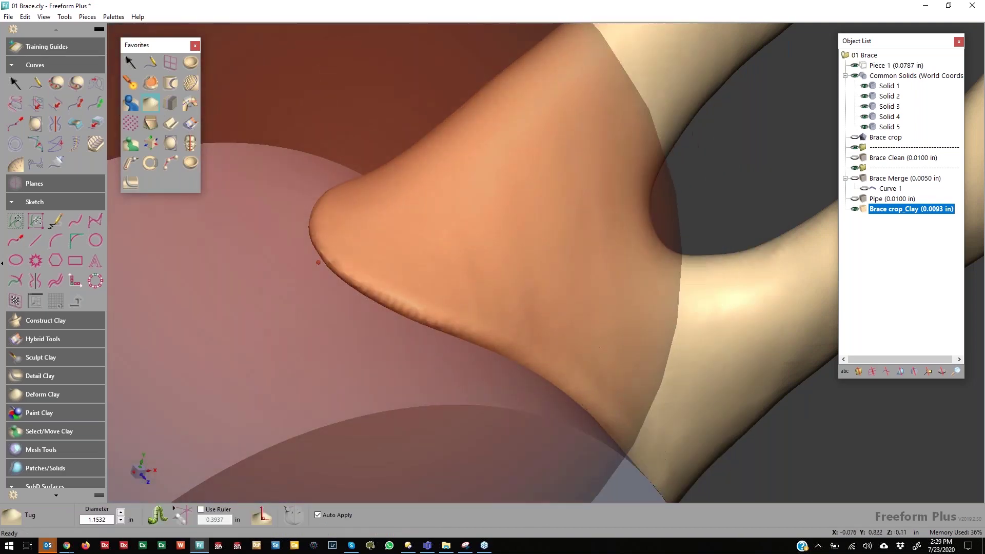
key("minus")
key("minus")
key("minus")
key("minus")
key("minus")
key("minus")
key("minus")
key("minus")
key("minus")
key("minus")
key("minus")
key("minus")
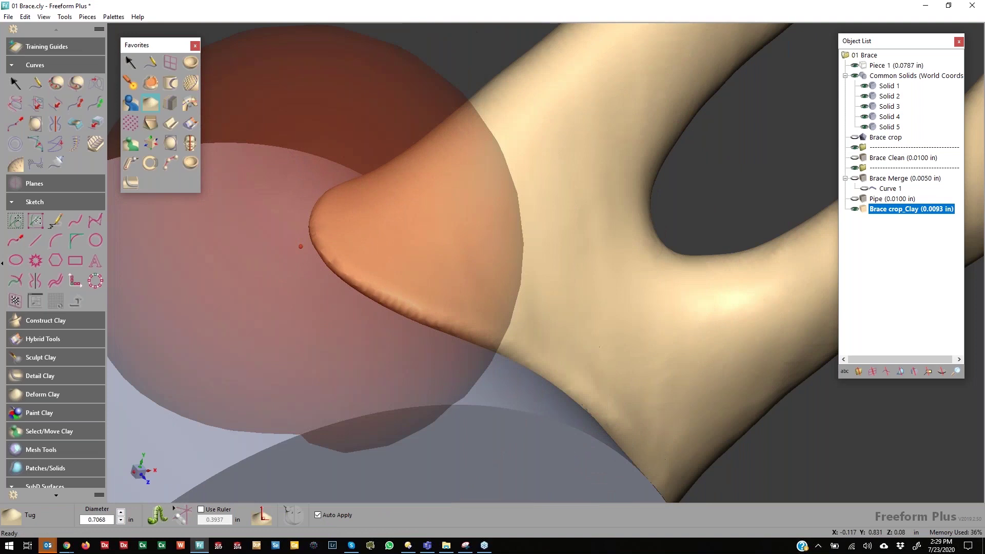
key("bracketleft")
key("bracketleft")
key("bracketleft")
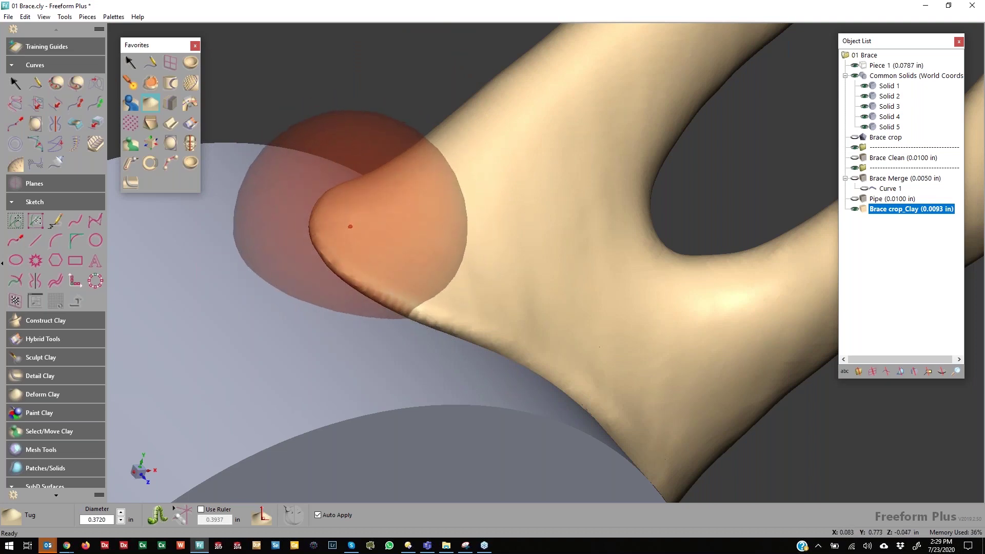
mouse_move(309, 241)
left_mouse_down()
mouse_move(320, 208)
mouse_move(302, 177)
mouse_move(481, 76)
mouse_move(211, 194)
mouse_move(411, 126)
mouse_move(296, 214)
left_mouse_up()
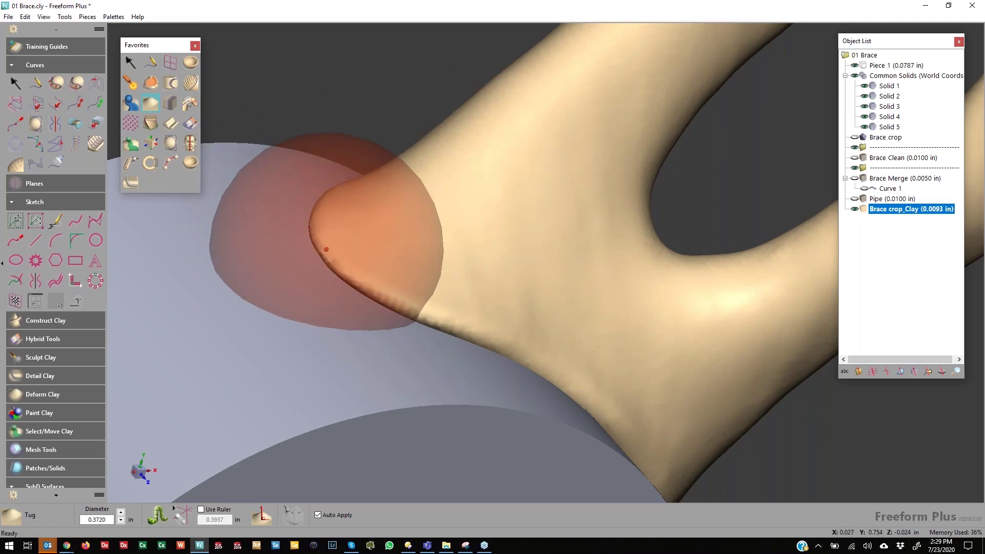
key("plus")
key("plus")
key("plus")
key("plus")
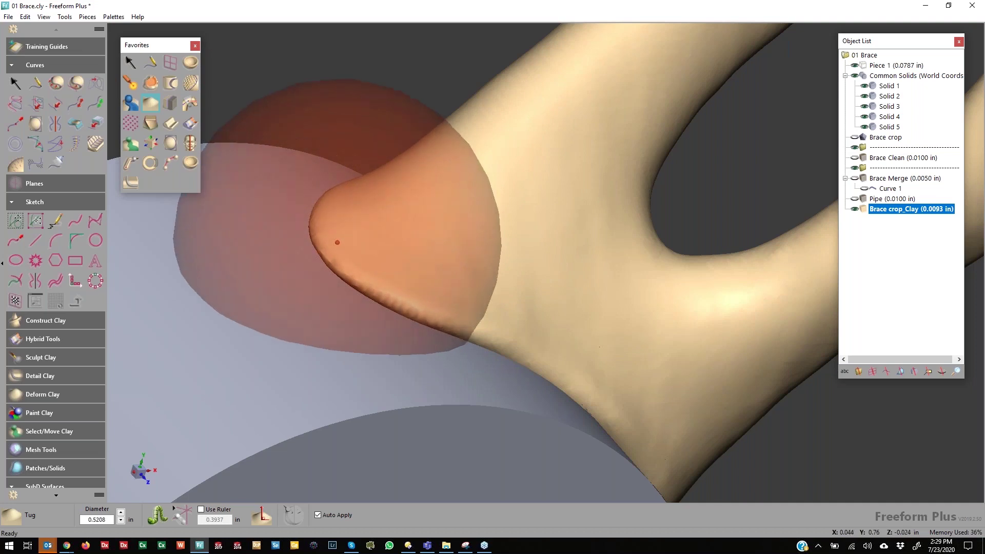
left_click_drag(342, 244, 333, 277)
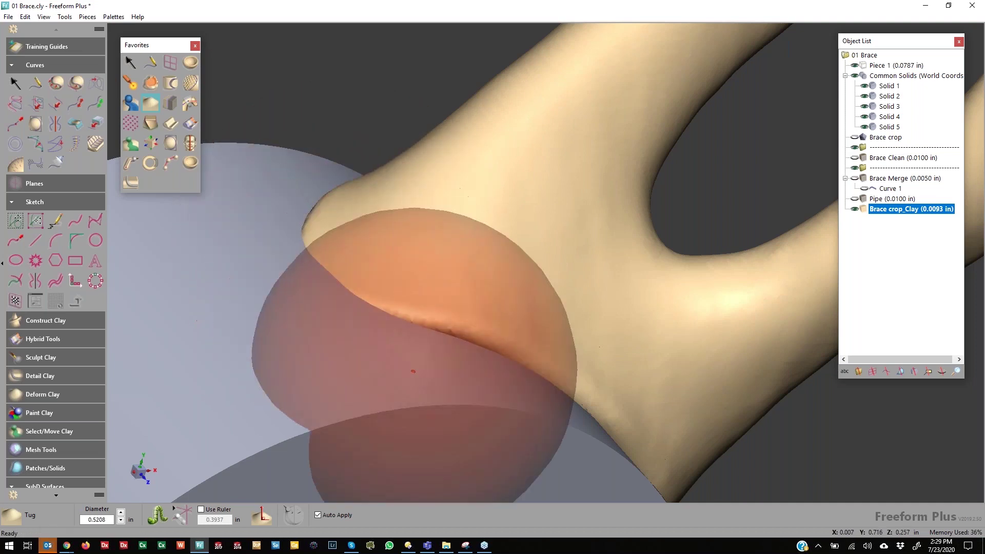
left_click_drag(423, 367, 414, 406)
left_click_drag(491, 403, 478, 433)
left_click_drag(554, 419, 548, 431)
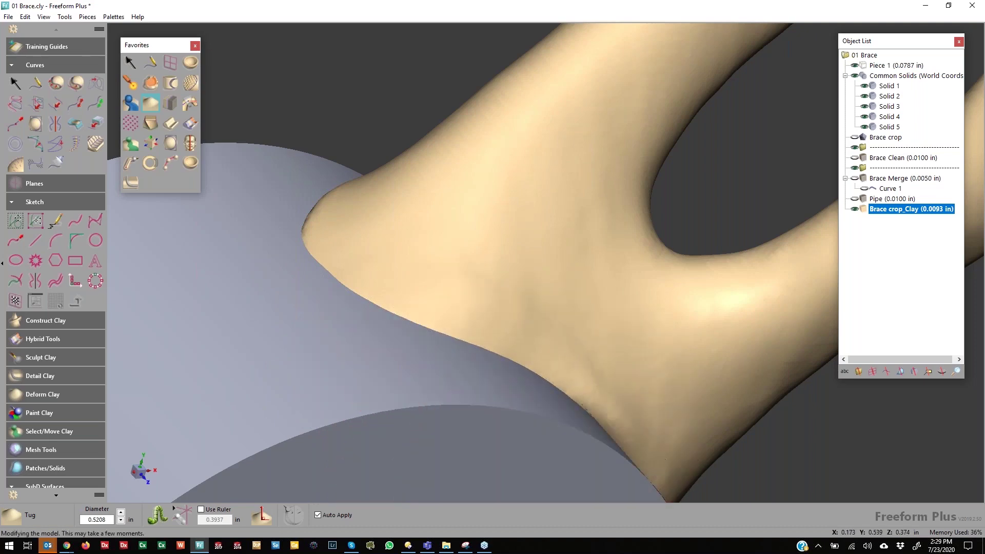
left_click_drag(296, 177, 302, 190)
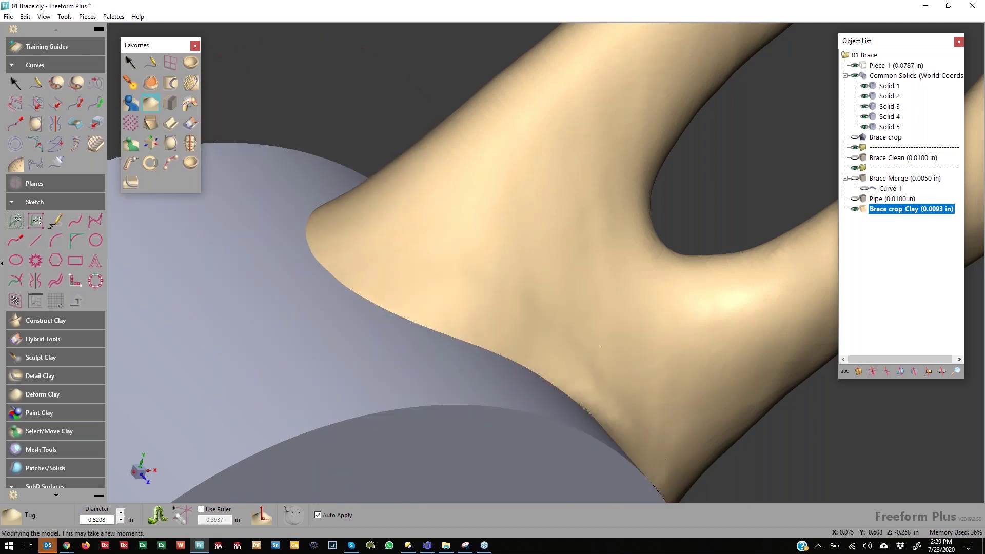
Tug the remaining corner and far side of the forked strut's base into the large boss's cylindrical surface.
middle_click_drag(307, 147, 366, 213)
right_click_drag(366, 212, 335, 301)
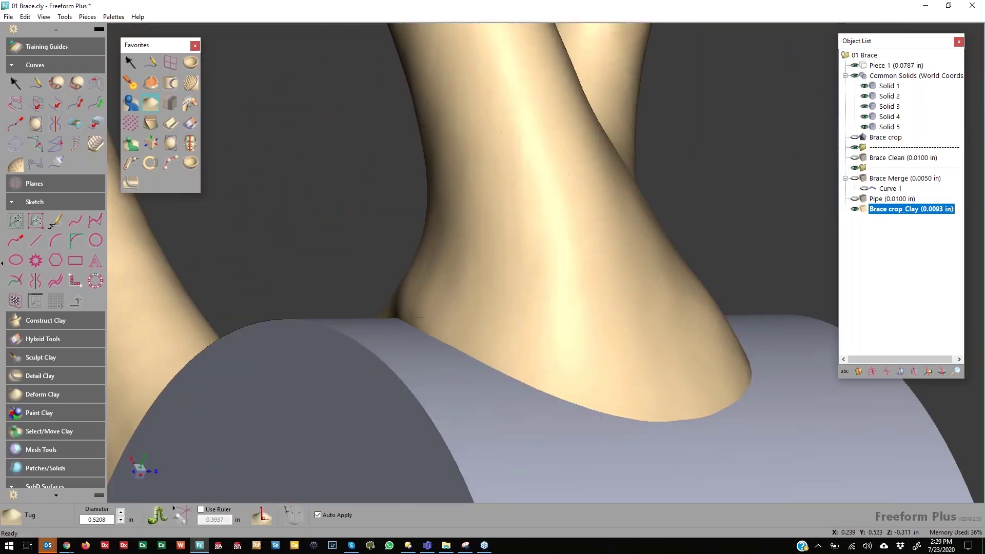
mouse_move(411, 329)
middle_mouse_down()
mouse_move(426, 341)
mouse_move(419, 345)
middle_mouse_up()
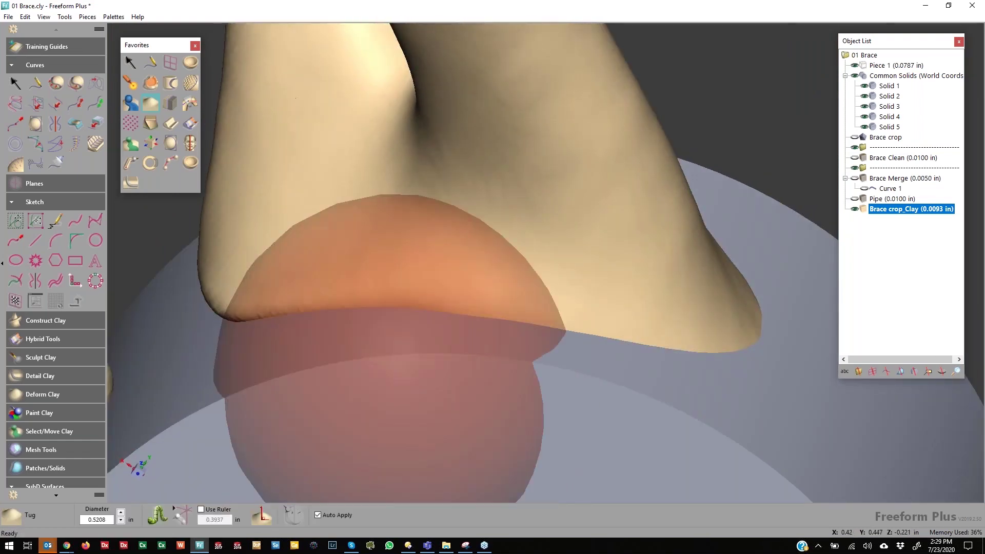
left_click_drag(272, 322, 206, 325)
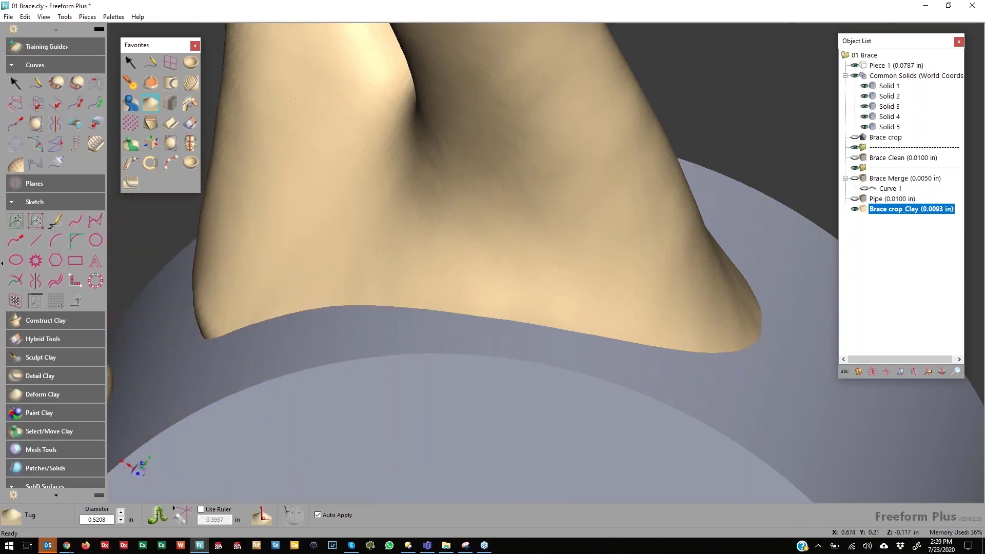
middle_click_drag(275, 326, 410, 354)
mouse_move(282, 378)
left_mouse_down()
mouse_move(203, 363)
mouse_move(165, 323)
left_mouse_up()
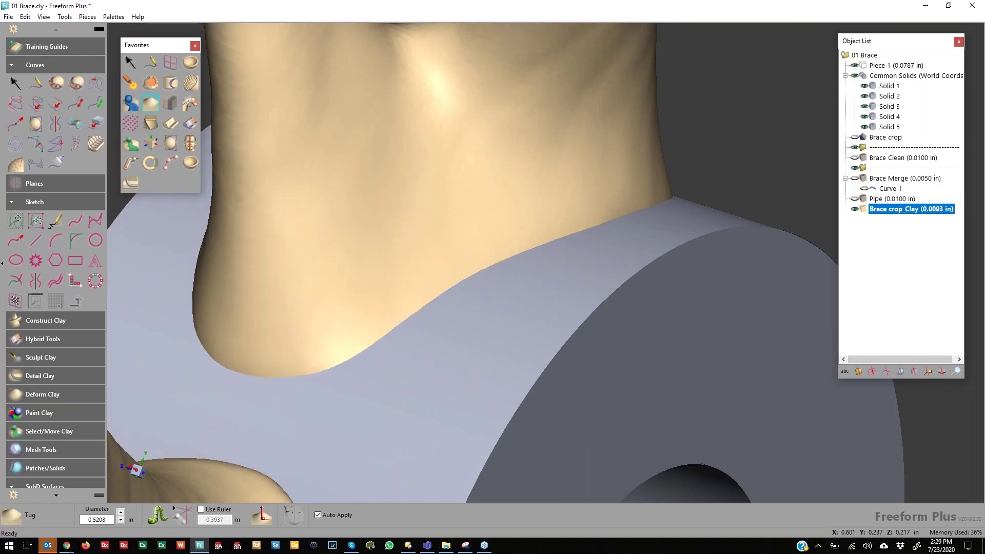
Try tugging the strut ends beside the two small lugs with a Tug diameter enlarged to 1.9716 in.
middle_click_drag(149, 277, 416, 383)
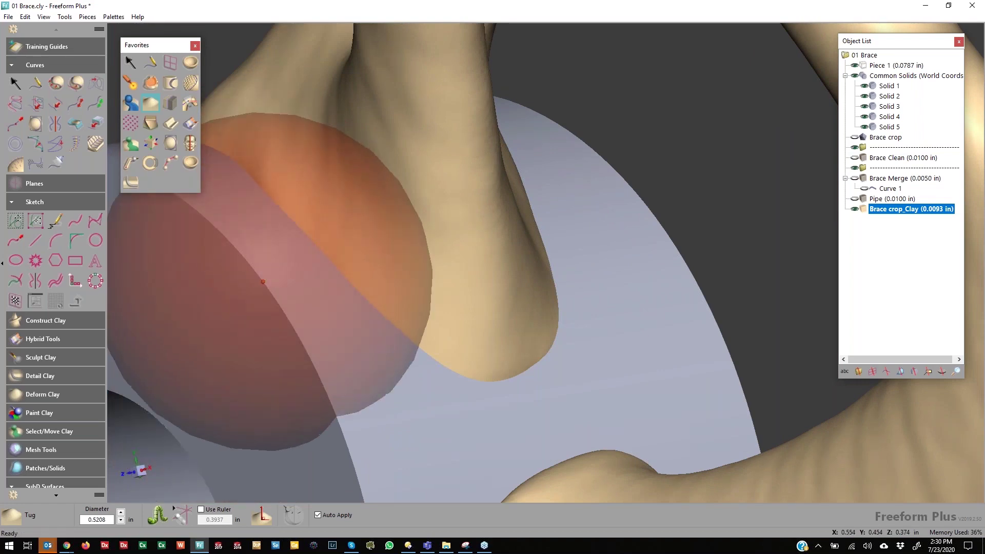
middle_click_drag(277, 288, 287, 119)
middle_click_drag(390, 202, 377, 218)
middle_click_drag(414, 378, 141, 275)
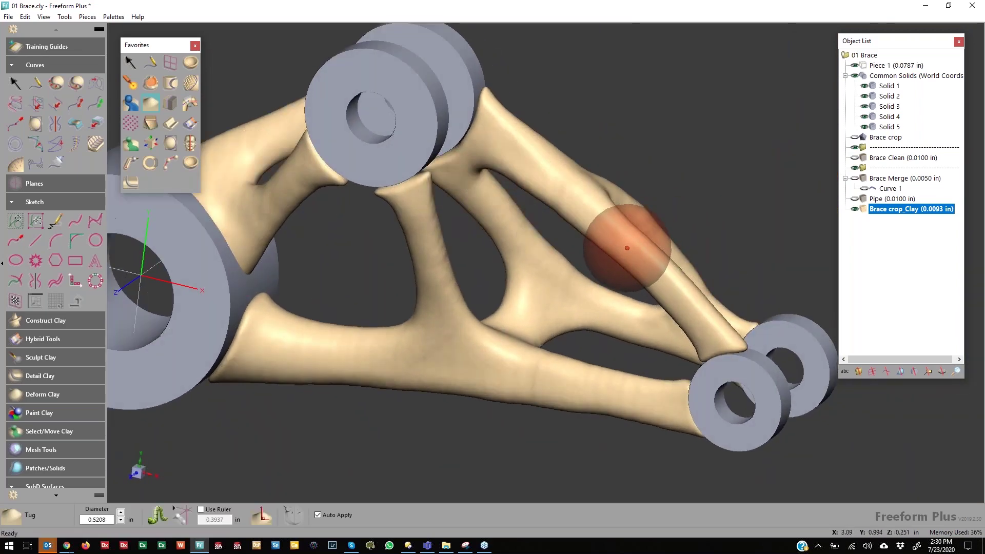
key("plus")
key("plus")
key("plus")
key("plus")
key("plus")
key("plus")
key("plus")
key("plus")
key("plus")
key("plus")
key("plus")
key("plus")
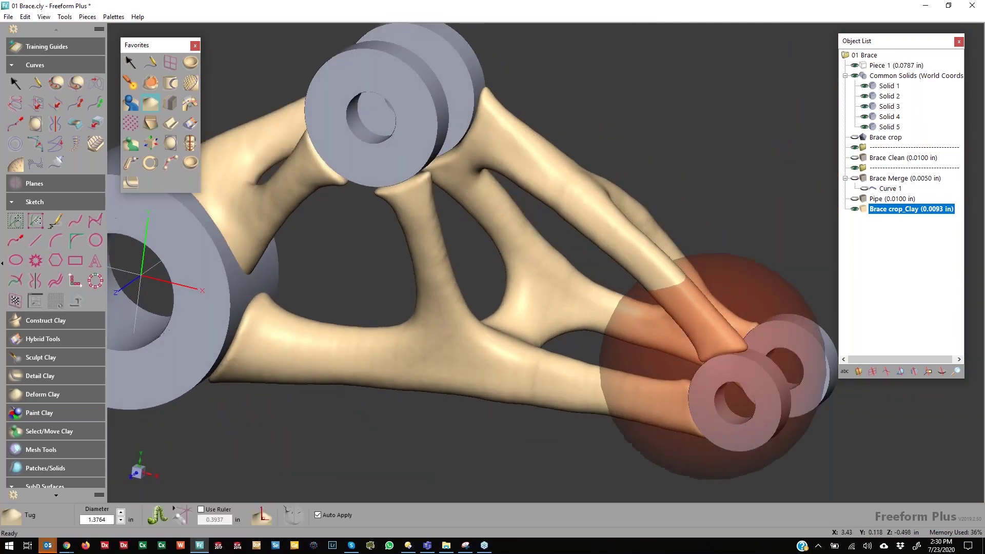
key("plus")
key("plus")
mouse_move(674, 379)
left_mouse_down()
mouse_move(685, 383)
mouse_move(598, 398)
mouse_move(680, 381)
mouse_move(650, 376)
mouse_move(678, 380)
left_mouse_up()
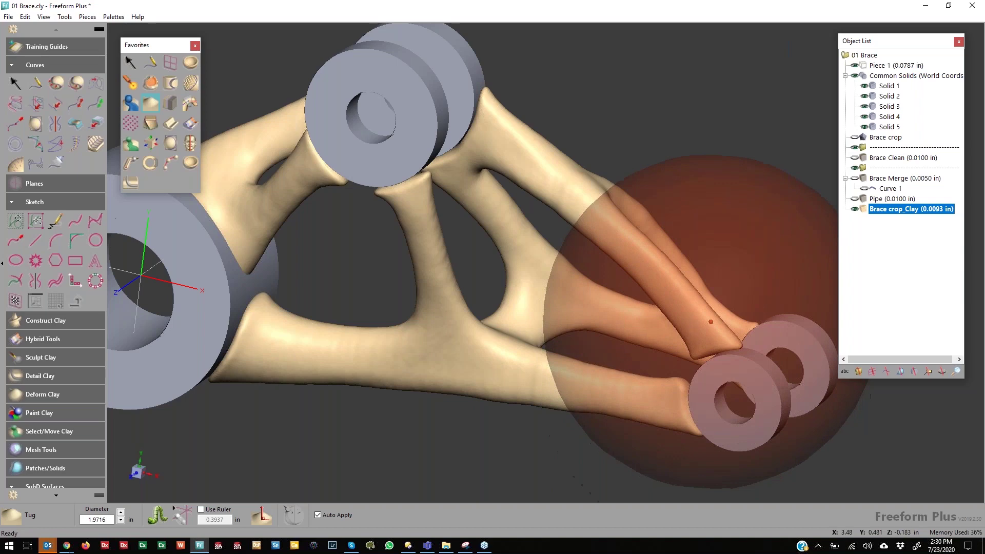
Try tugging the upper front strut's end near the small lug with a Tug diameter of 0.7068 in.
middle_click_drag(546, 308, 424, 255)
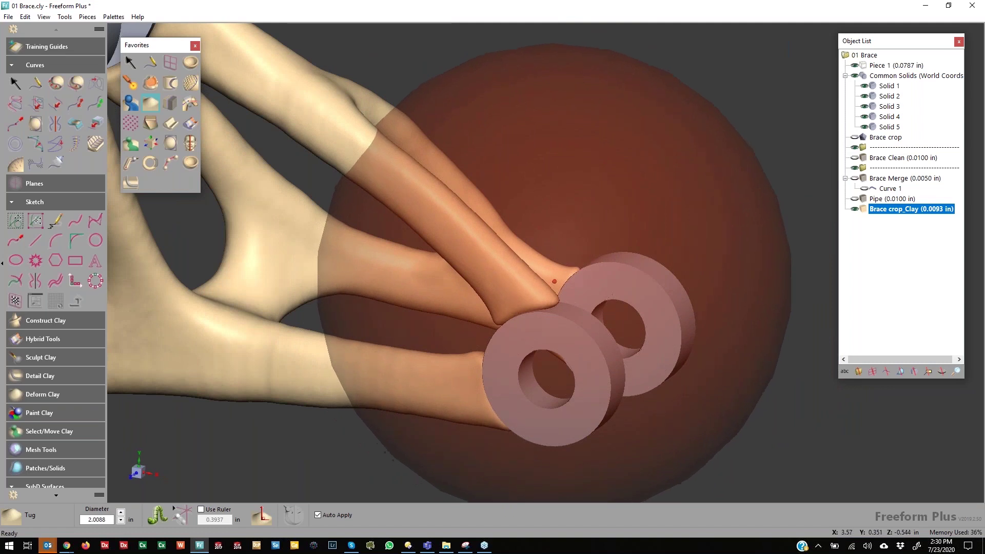
key("plus")
scroll(546, 280, "down", 10)
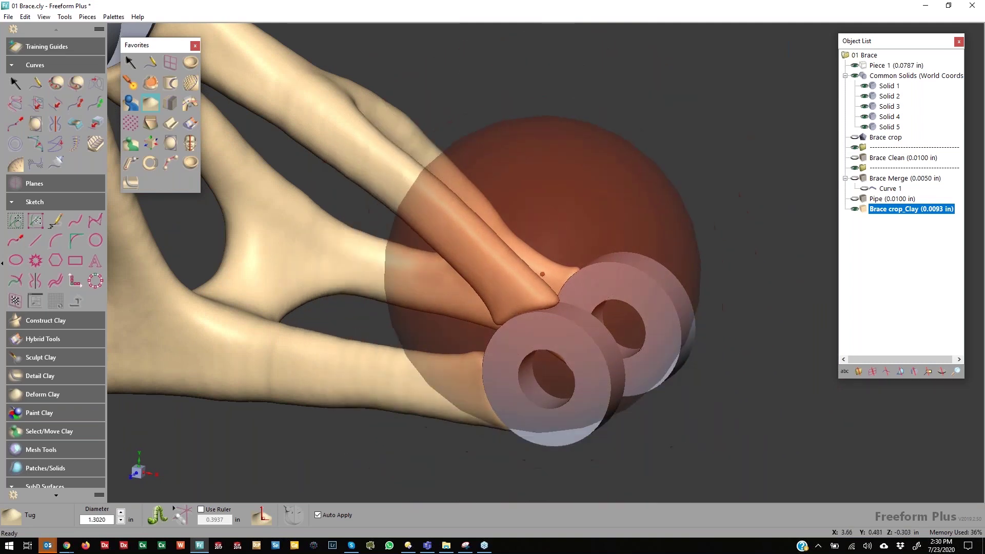
scroll(513, 289, "down", 3)
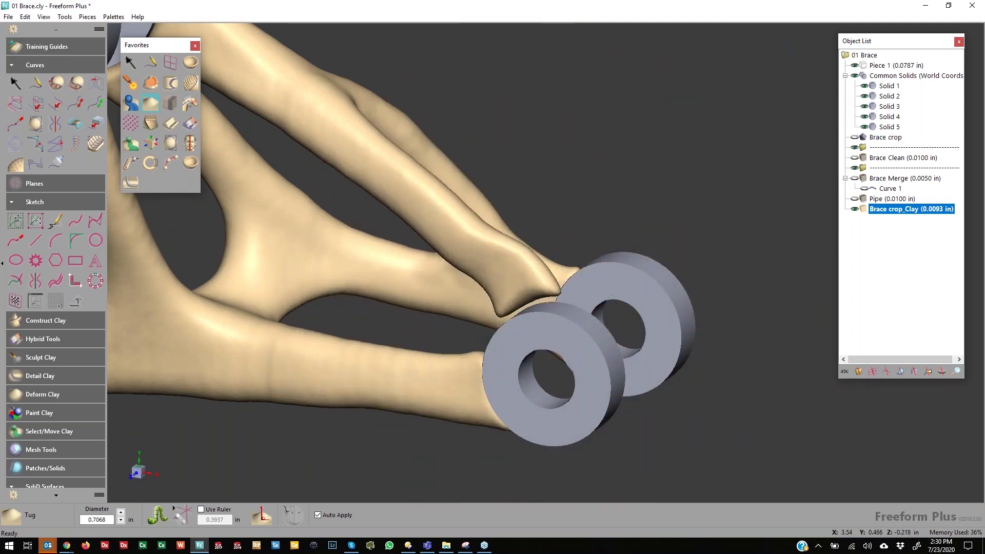
middle_click_drag(606, 306, 586, 297)
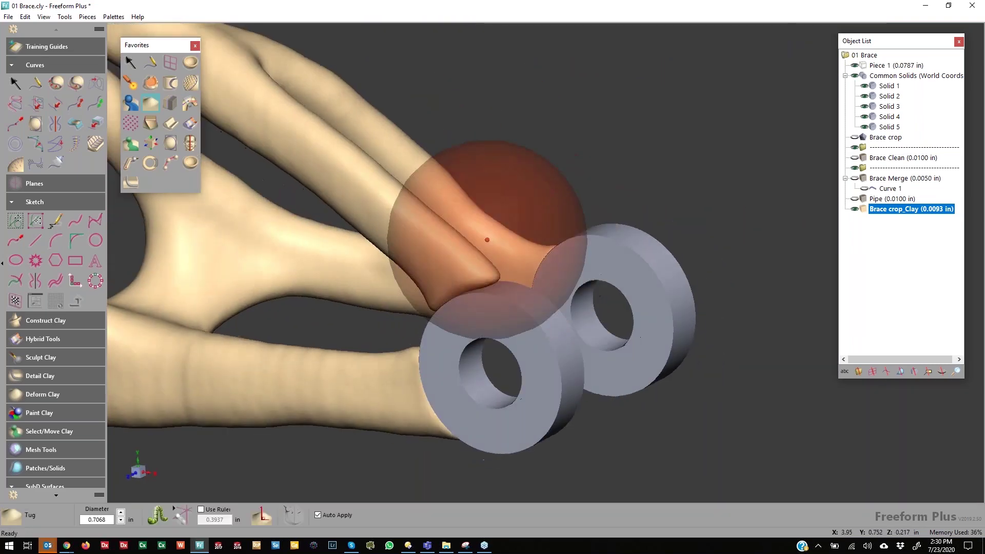
middle_click_drag(451, 287, 531, 308)
Sink a rounded dent into the forked strut with a 0.3534 in Hot Wax tool at the highest level, and undo the last strokes.
middle_click_drag(288, 174, 444, 218)
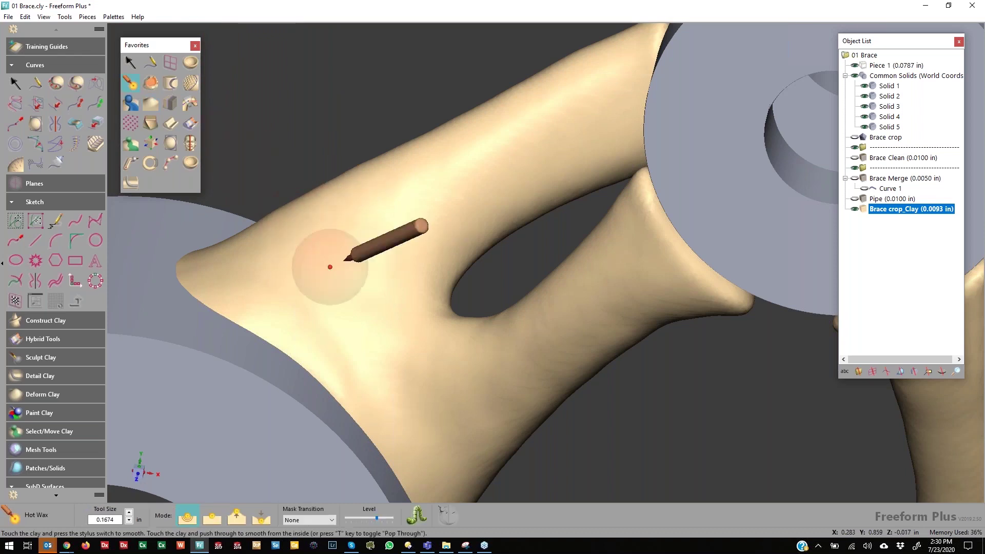
scroll(524, 331, "down", 3)
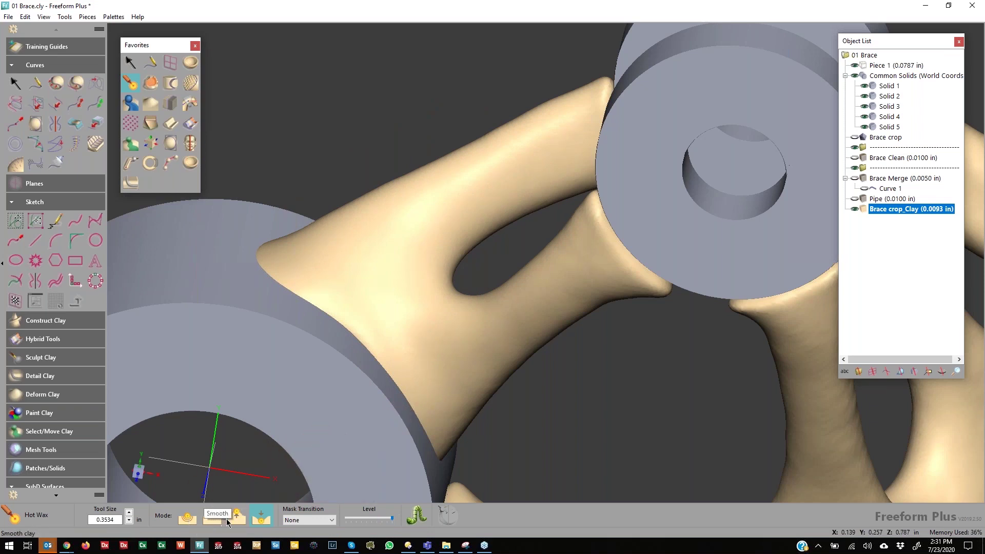
left_click(259, 519)
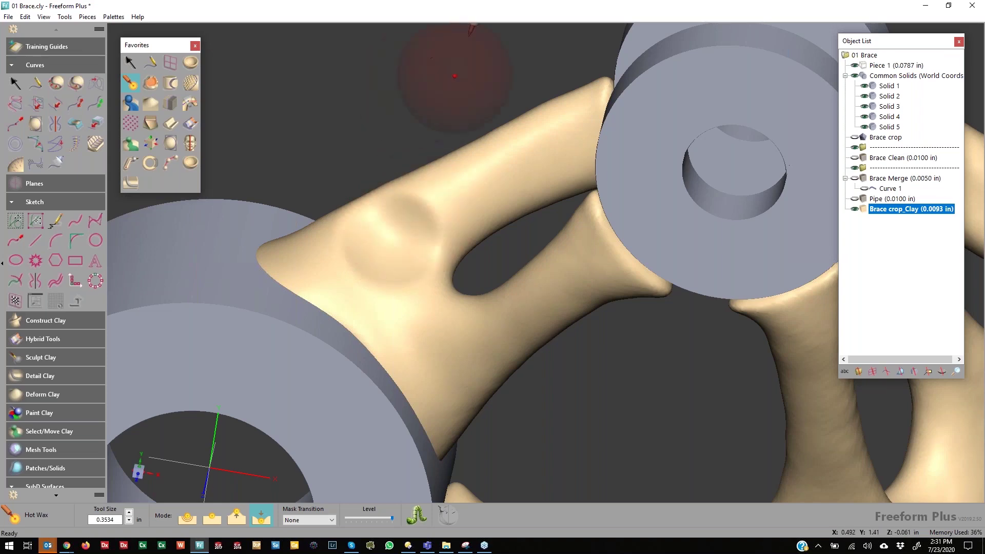
middle_click_drag(447, 235, 376, 227)
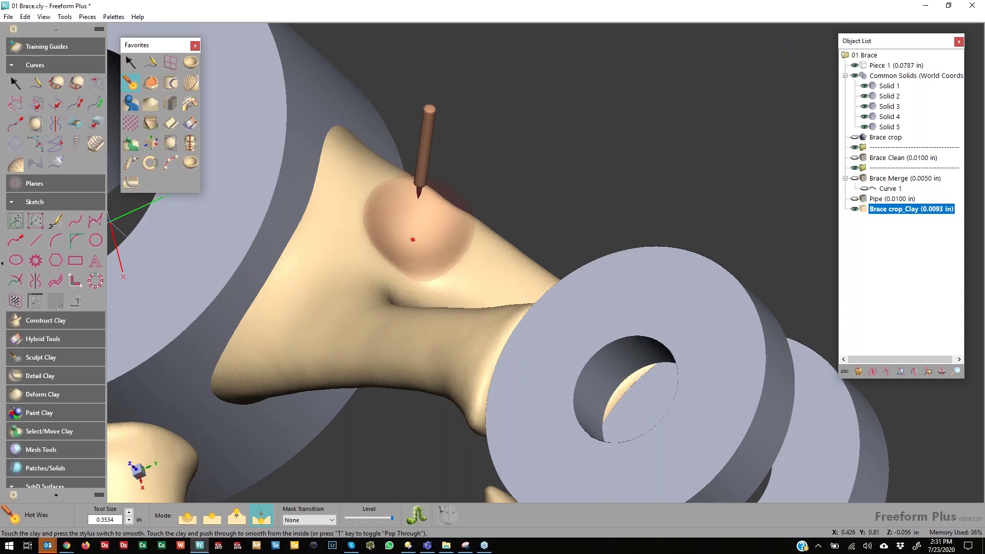
key("ctrl+z")
key("ctrl+z")
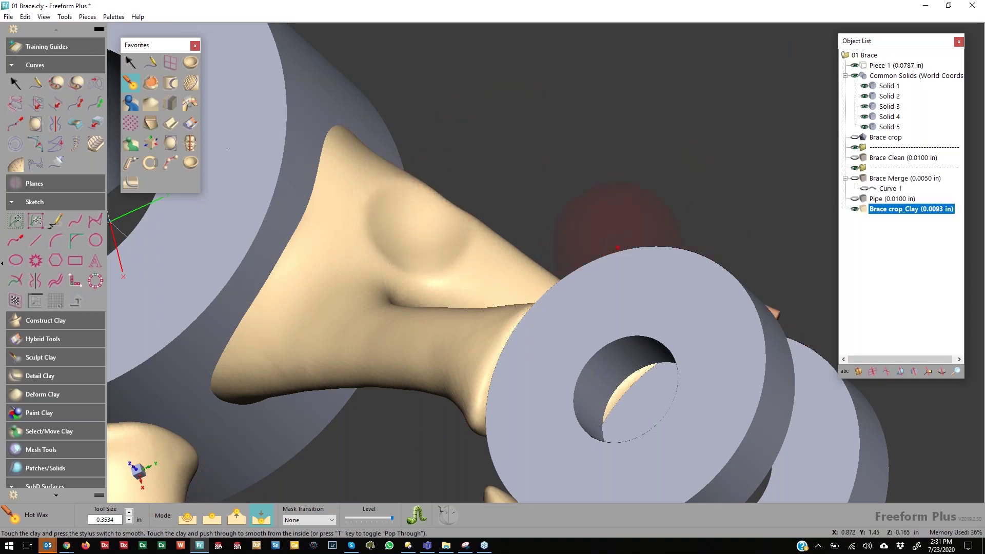
Build up the upper edge of the forked strut near the large boss with a 0.3534 in Hot Wax tool.
mouse_move(468, 243)
middle_mouse_down()
mouse_move(446, 220)
mouse_move(443, 237)
mouse_move(580, 303)
middle_mouse_up()
left_click_drag(421, 283, 457, 253)
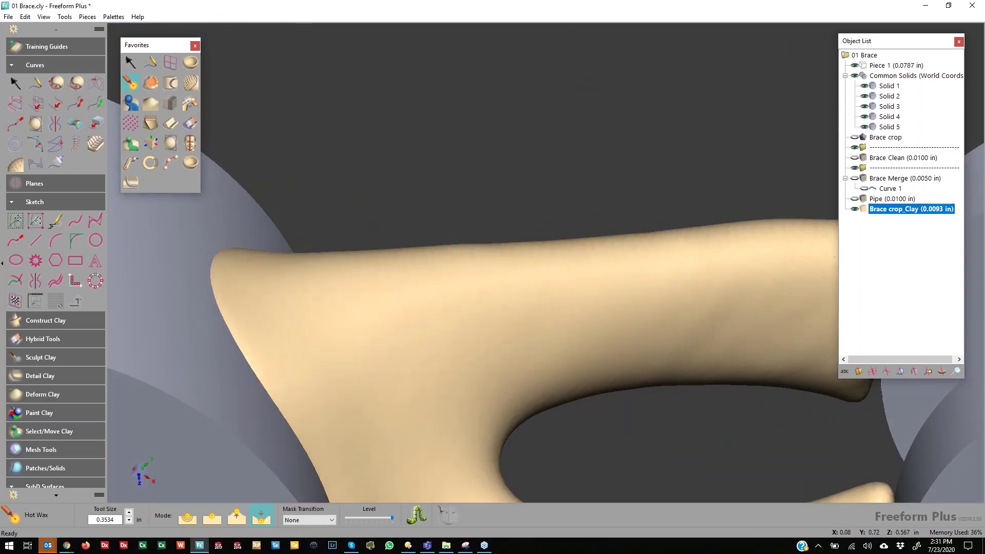
left_click_drag(290, 248, 582, 229)
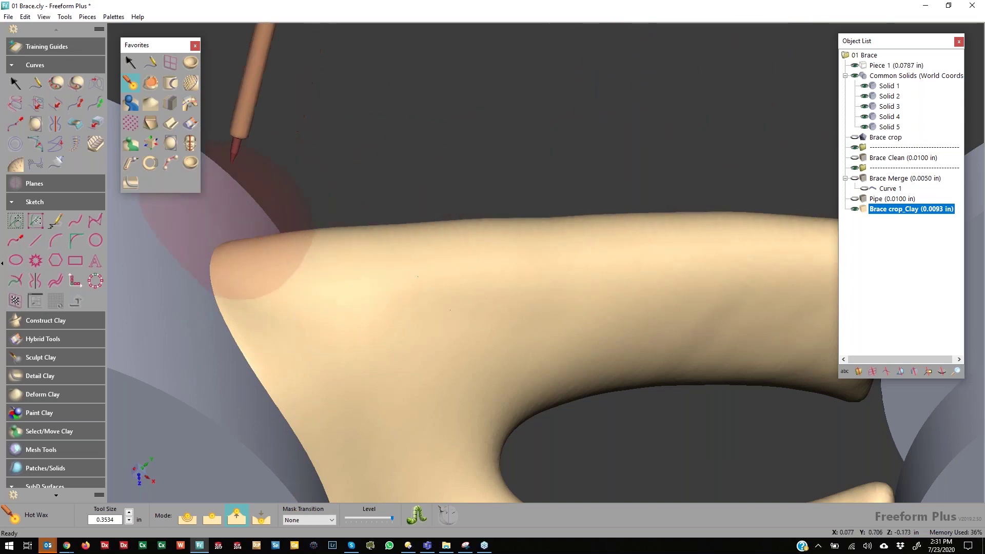
middle_click_drag(471, 200, 433, 277)
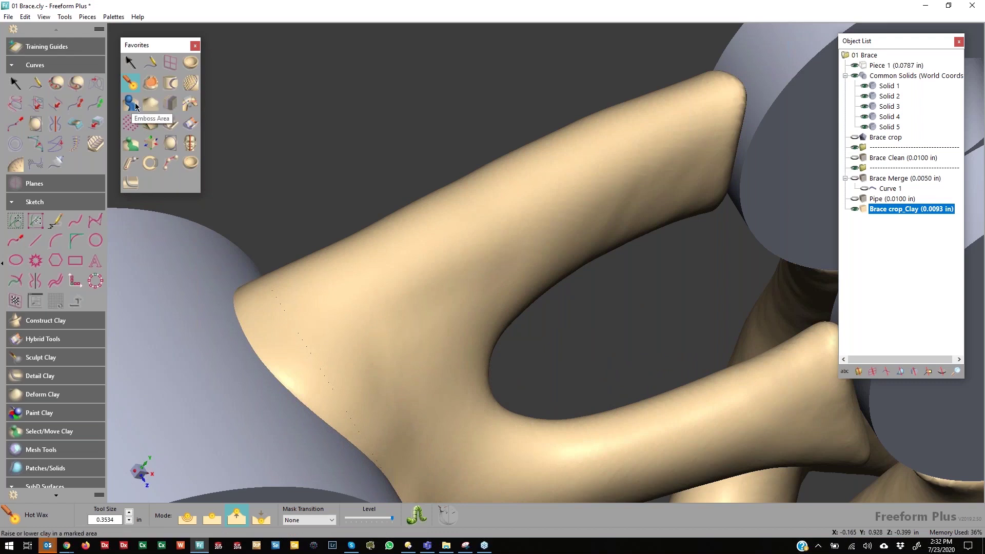
Smooth a painted band along the lower strut beside the large boss using Smooth Area with a 0.2666 in diameter, and clear the selection.
left_click(151, 82)
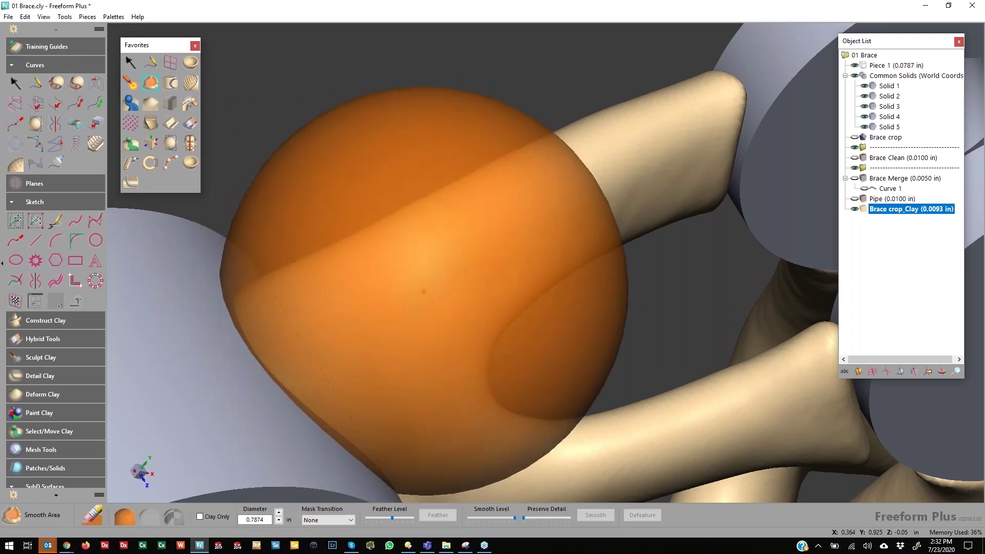
middle_click_drag(517, 293, 267, 36)
middle_click_drag(462, 225, 405, 248)
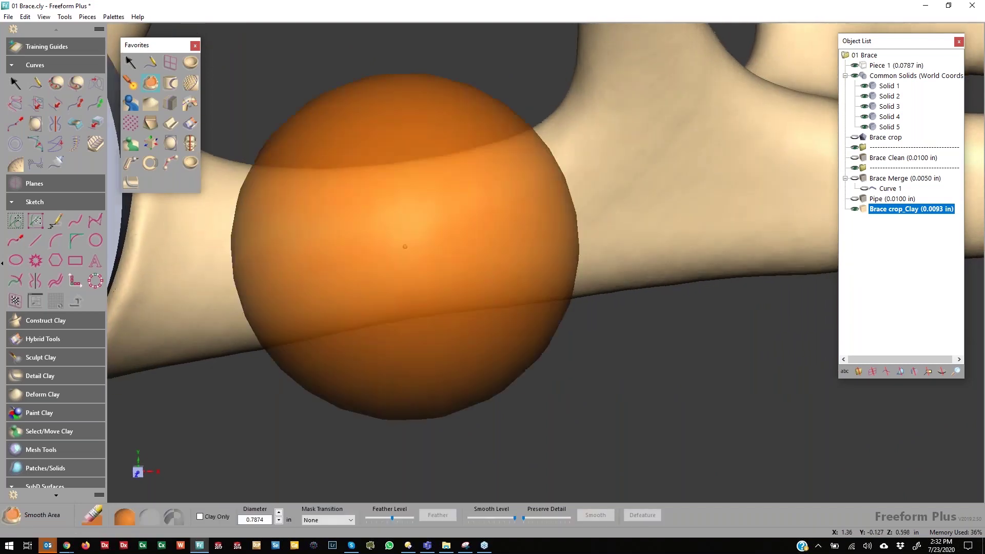
key("minus")
key("minus")
key("minus")
key("minus")
key("minus")
key("minus")
key("minus")
key("minus")
key("minus")
key("minus")
key("minus")
key("minus")
key("minus")
key("minus")
key("minus")
key("minus")
key("minus")
key("minus")
key("minus")
key("minus")
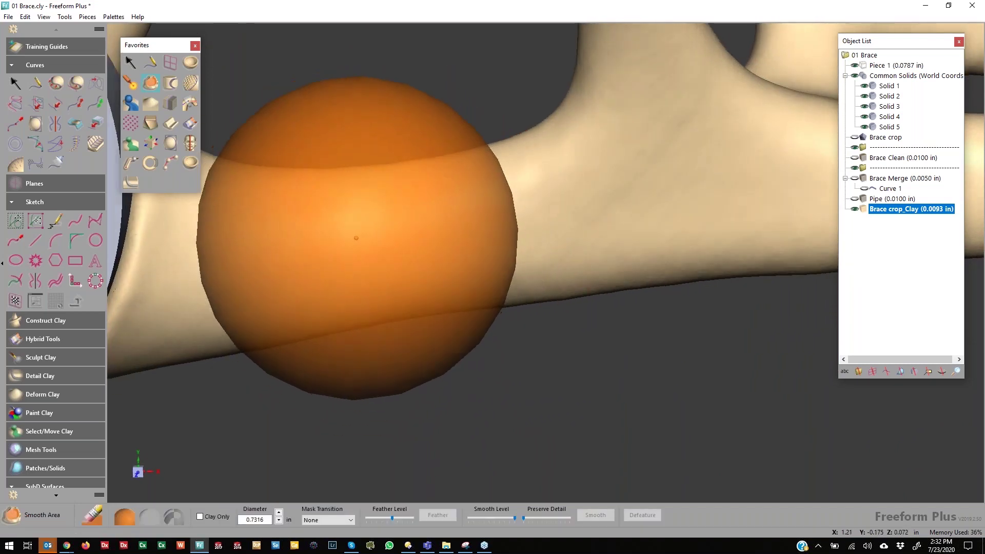
mouse_move(264, 264)
left_mouse_down()
mouse_move(390, 260)
mouse_move(515, 238)
mouse_move(457, 220)
mouse_move(332, 235)
mouse_move(479, 231)
mouse_move(469, 230)
left_mouse_up()
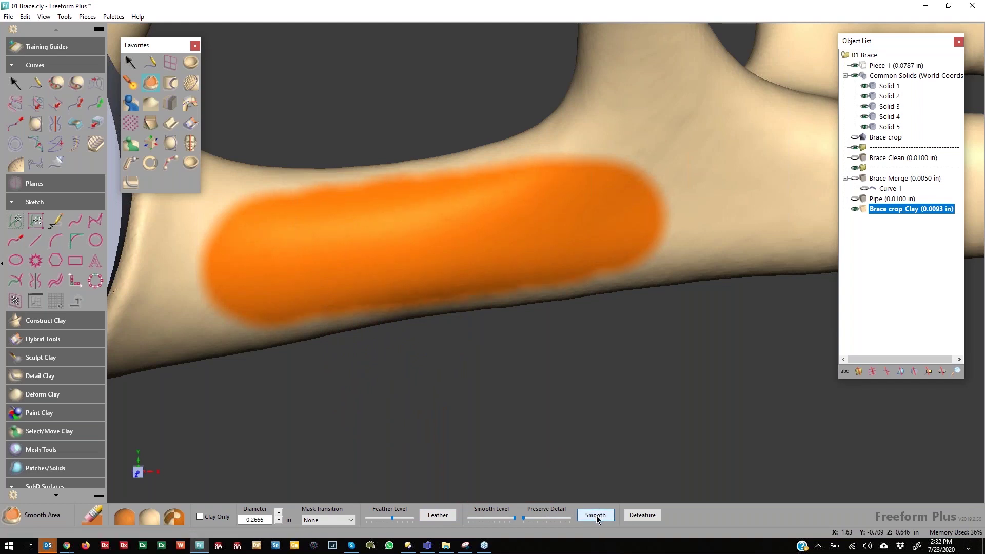
middle_click_drag(610, 330, 560, 351)
left_click(156, 520)
Paint the diagonal strut's end beside the small lug with Smooth Area, smooth it and clear the painted area.
middle_click_drag(488, 324, 328, 308)
middle_click_drag(672, 390, 611, 328)
middle_click_drag(527, 315, 543, 253)
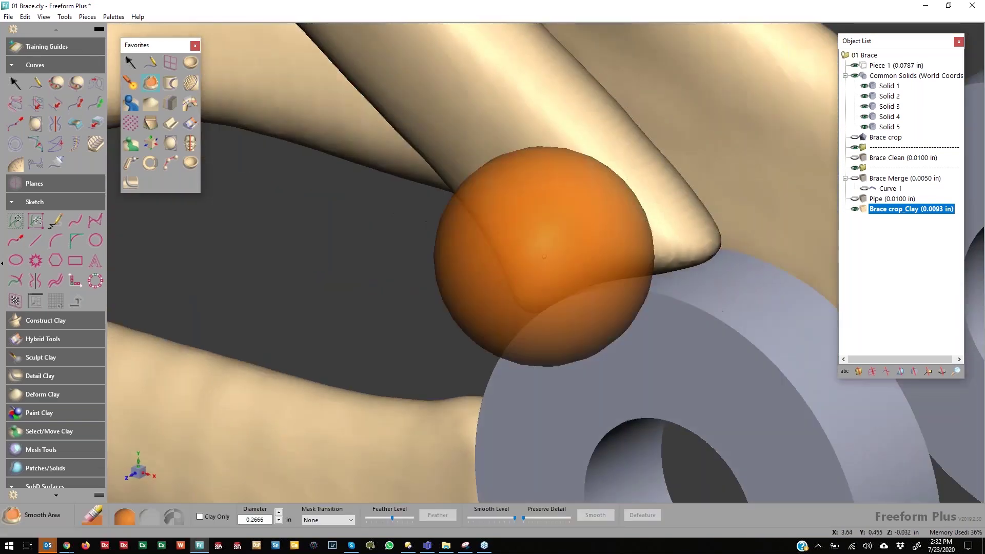
mouse_move(598, 255)
left_mouse_down()
mouse_move(678, 263)
mouse_move(590, 271)
mouse_move(647, 215)
mouse_move(528, 221)
mouse_move(636, 226)
mouse_move(660, 136)
mouse_move(473, 176)
mouse_move(447, 264)
mouse_move(473, 132)
mouse_move(498, 193)
mouse_move(451, 121)
mouse_move(682, 297)
mouse_move(594, 122)
mouse_move(434, 177)
left_mouse_up()
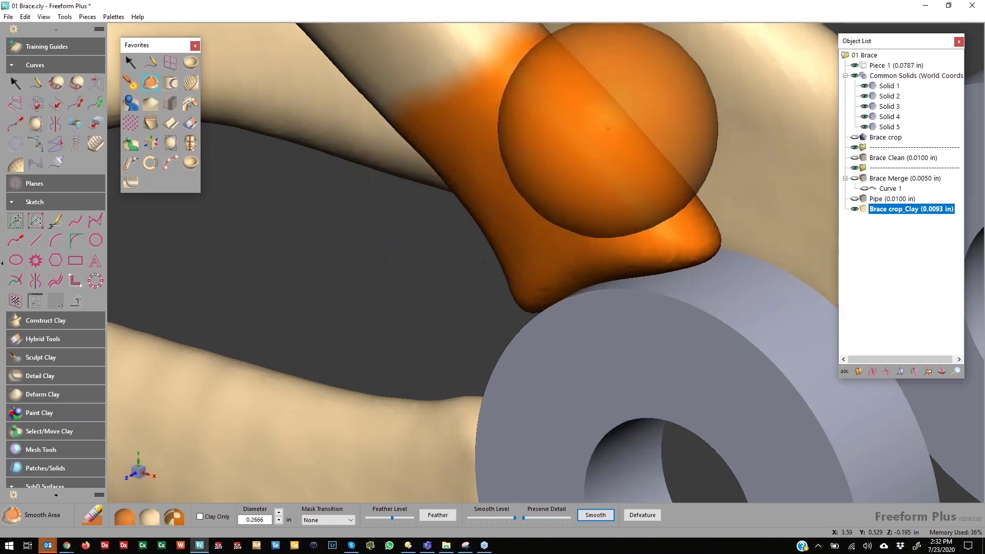
left_click(597, 516)
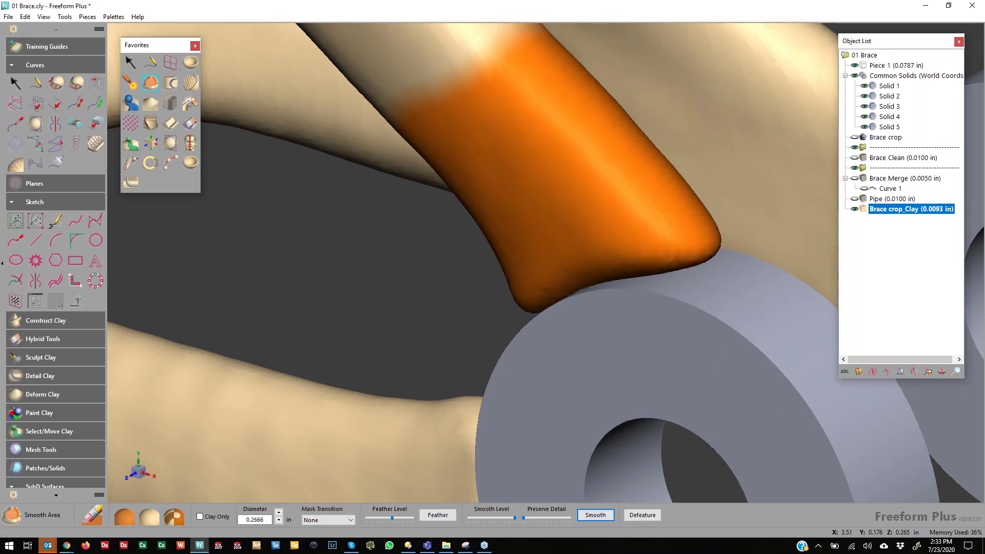
middle_click_drag(483, 494, 609, 491)
scroll(610, 493, "up", 6)
left_click(150, 83)
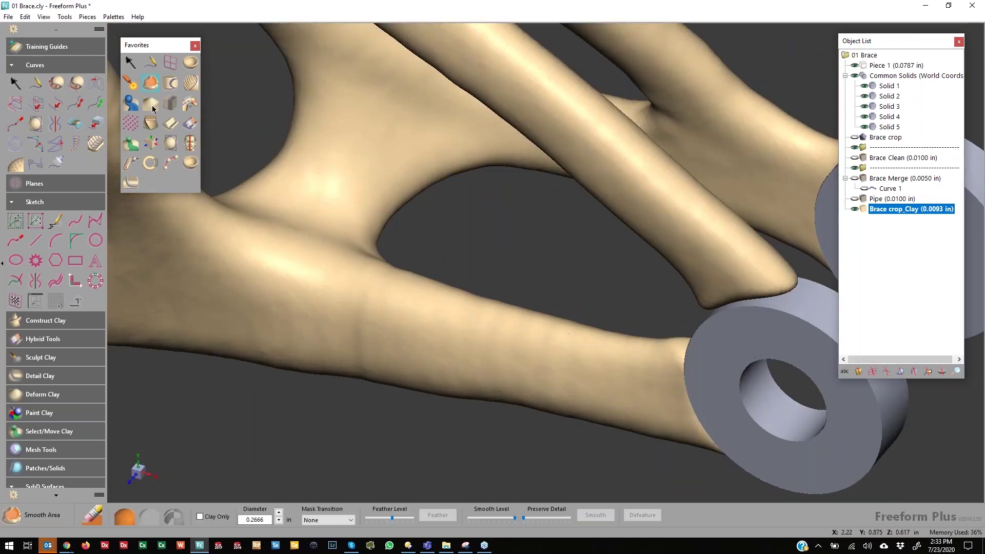
Pull a small bump out of the lower strut's surface near the branch junction with Tug at a 0.1860 in diameter.
left_click(150, 102)
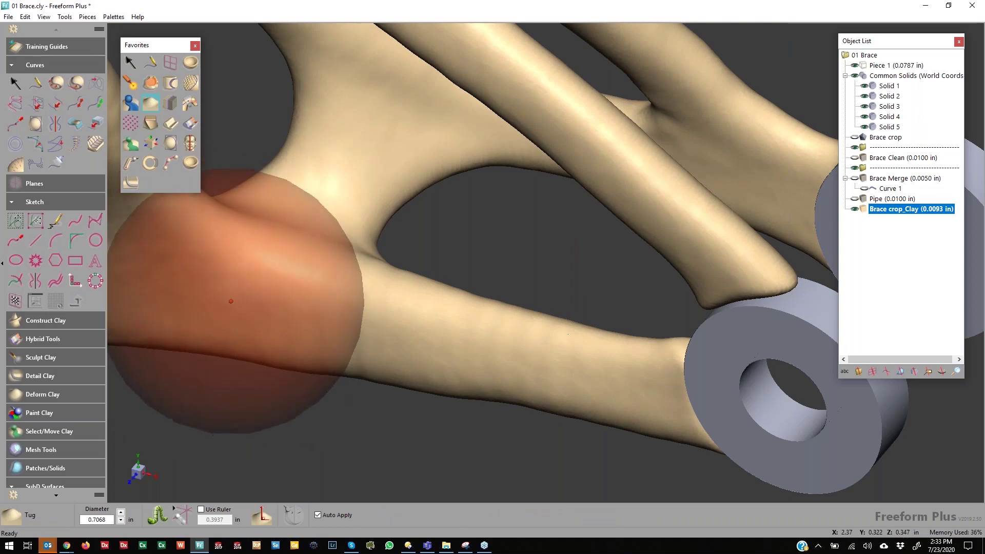
key("minus")
key("minus")
key("minus")
key("minus")
key("minus")
key("minus")
key("minus")
key("minus")
key("minus")
key("minus")
key("minus")
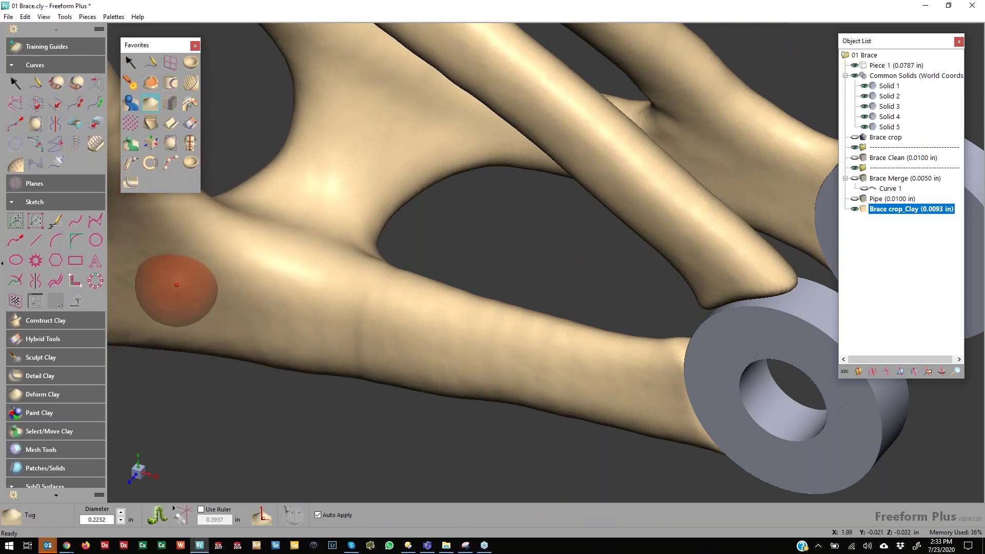
left_click_drag(180, 281, 183, 294)
middle_click_drag(137, 399, 798, 123)
middle_click_drag(626, 180, 512, 332)
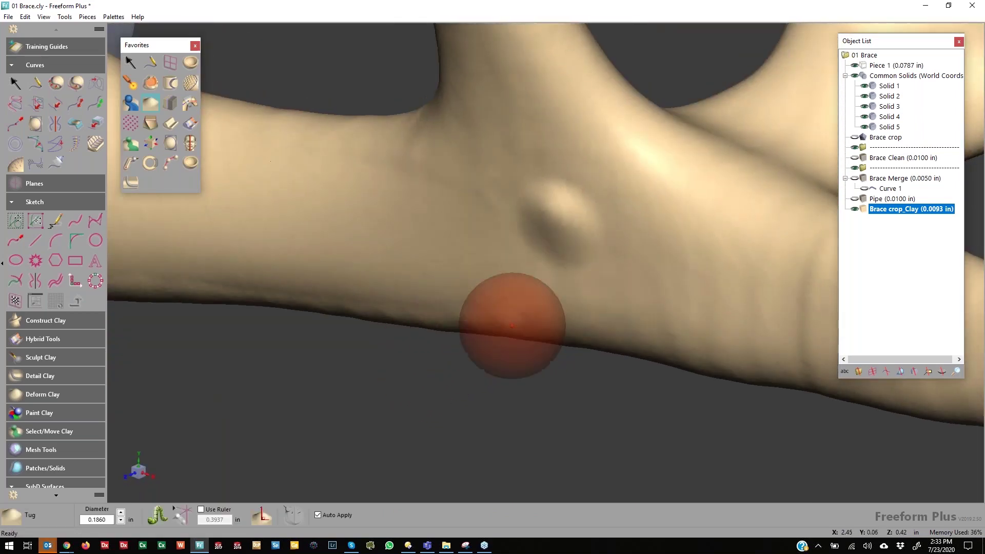
Smooth the tugged bump away from the lower strut with Smooth Area.
left_click(151, 83)
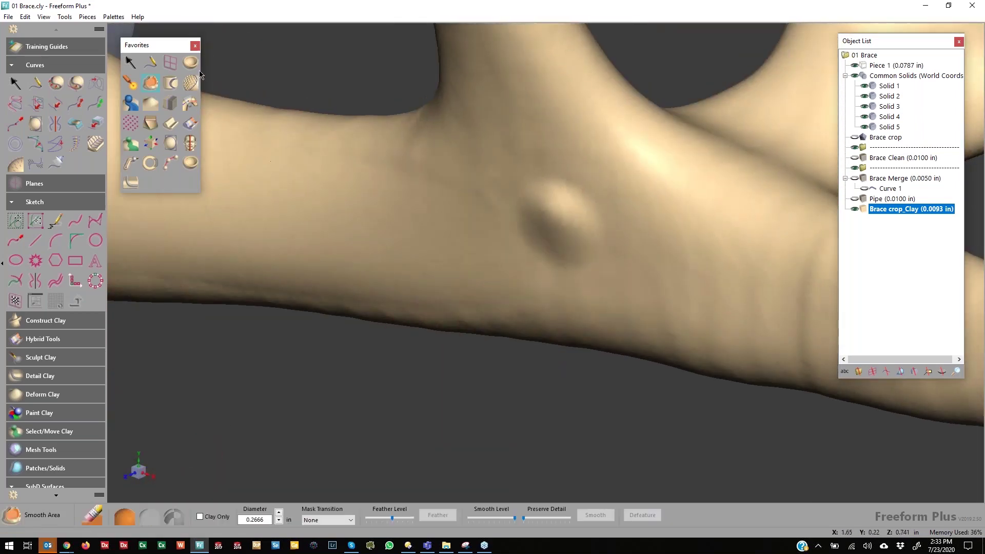
left_click_drag(515, 246, 539, 230)
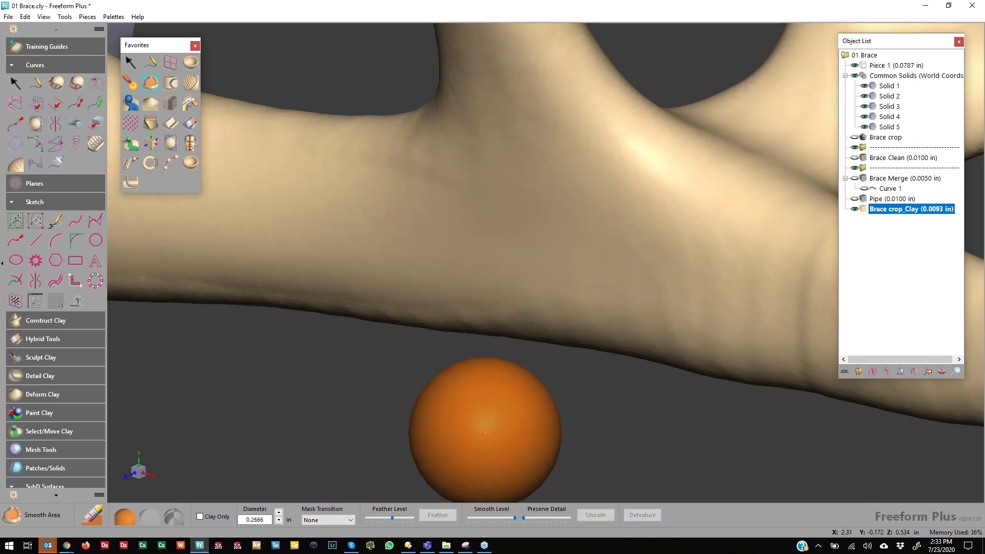
mouse_move(486, 334)
middle_mouse_down()
mouse_move(456, 318)
mouse_move(438, 335)
middle_mouse_up()
middle_click_drag(369, 308, 432, 335)
middle_click_drag(483, 374, 473, 343)
right_click_drag(446, 338, 405, 375)
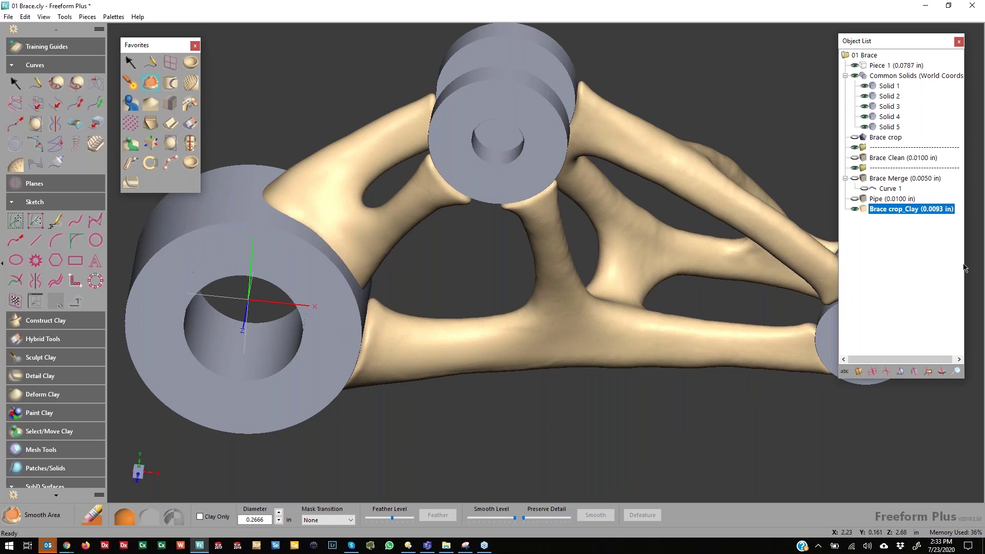
Combine the large boss, Solid 5, into Brace crop_Clay with clay output, and hide the Common Solids group.
left_click(866, 128)
left_click(866, 128)
left_click(866, 127)
left_click(866, 128)
right_click(875, 129)
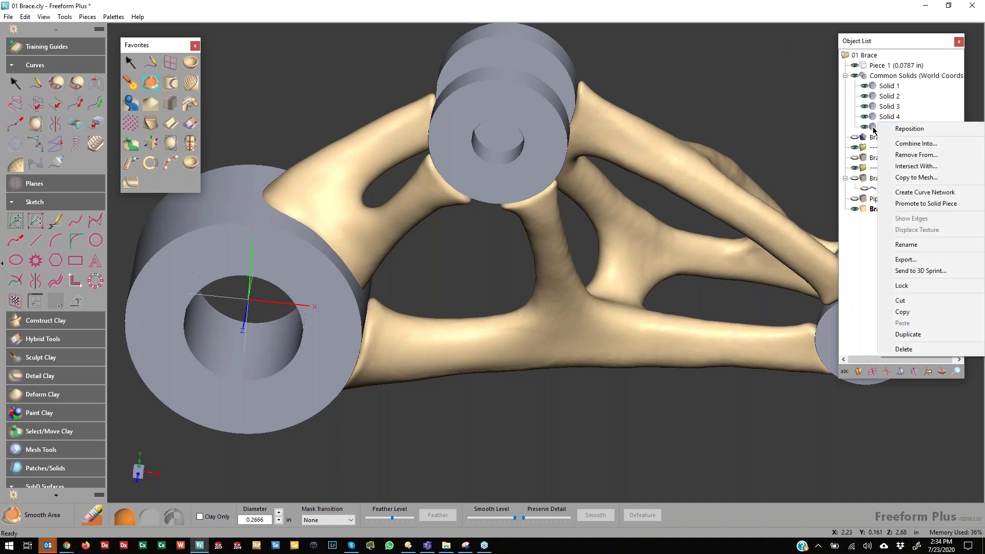
left_click(911, 144)
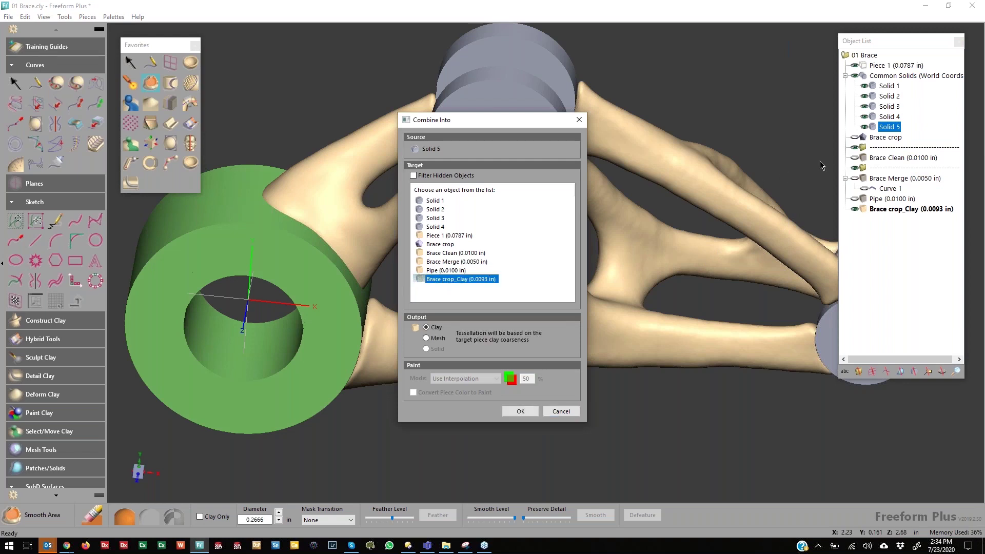
left_click(519, 412)
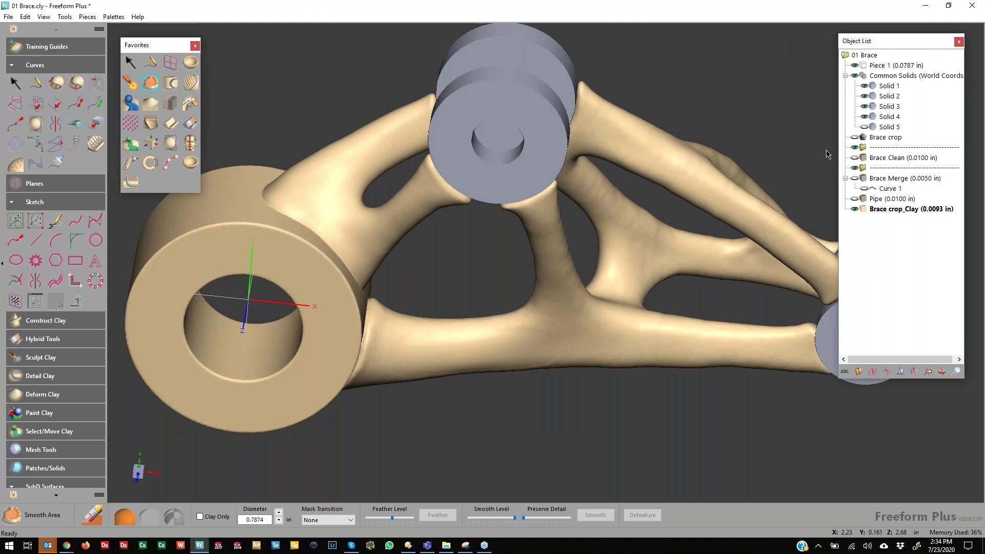
left_click(855, 77)
Paint the seam between the forked strut and the large boss with a 0.1550 in Smooth Area tool and smooth it into a blend.
middle_click_drag(493, 282, 474, 256)
right_click_drag(475, 259, 530, 318)
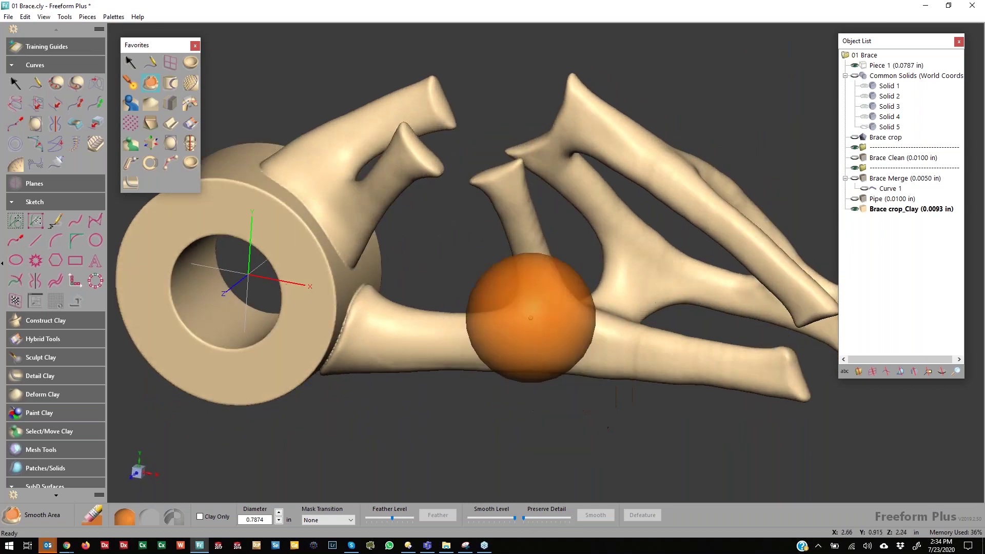
right_click_drag(340, 324, 467, 344)
right_click_drag(450, 241, 431, 280)
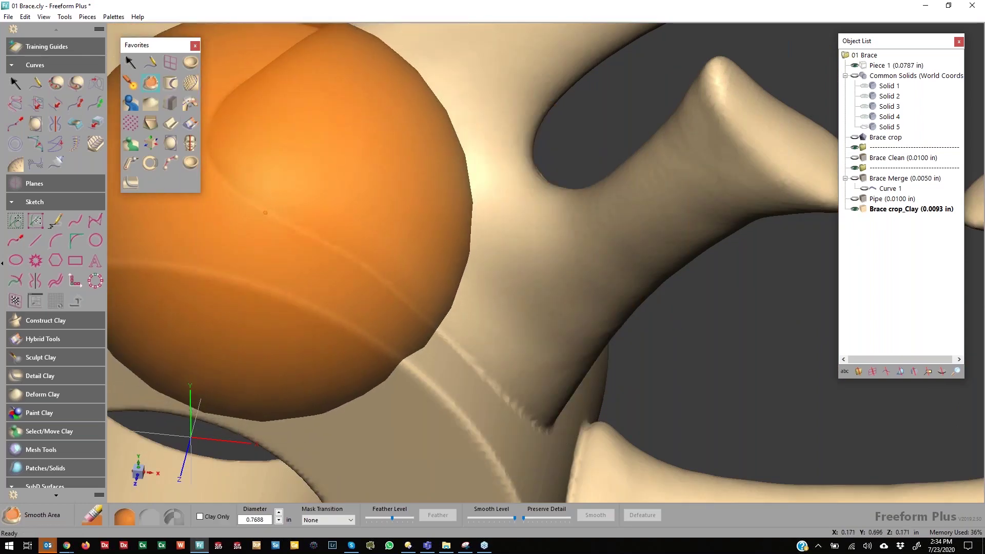
key("minus")
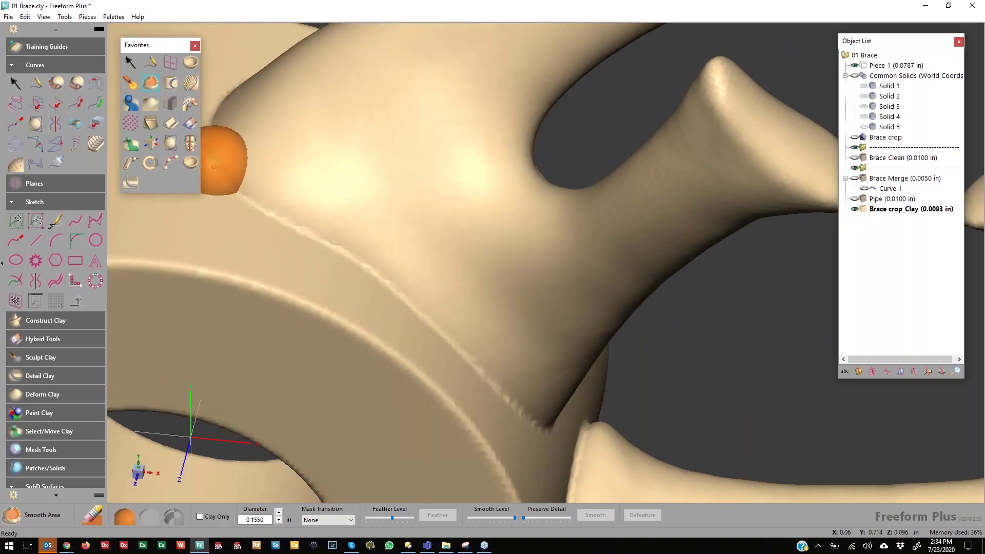
mouse_move(218, 108)
left_mouse_down()
mouse_move(231, 165)
mouse_move(414, 292)
mouse_move(518, 402)
mouse_move(567, 437)
left_mouse_up()
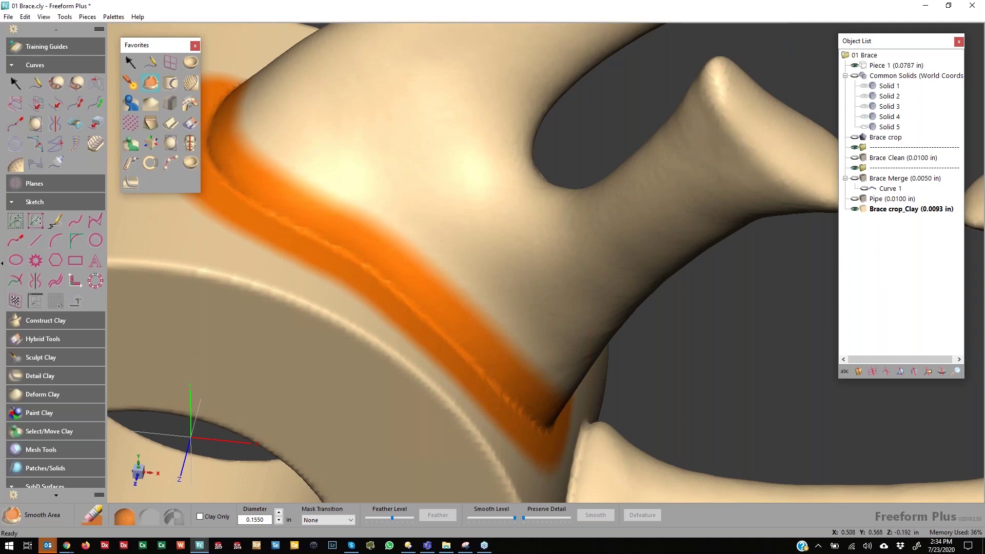
left_click_drag(295, 39, 222, 85)
left_click_drag(213, 162, 272, 201)
middle_click_drag(375, 99, 442, 39)
middle_click_drag(358, 200, 279, 172)
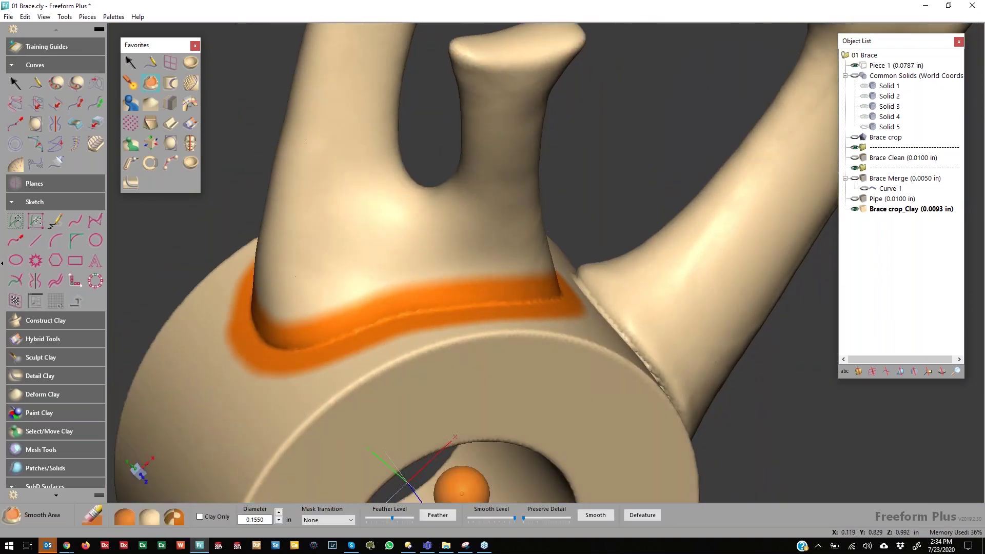
left_click(596, 514)
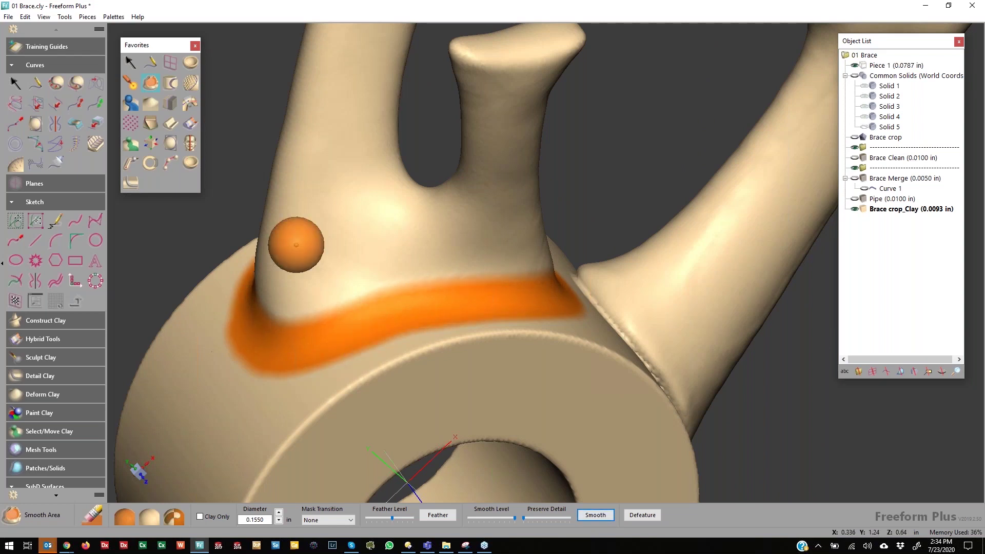
left_click(128, 63)
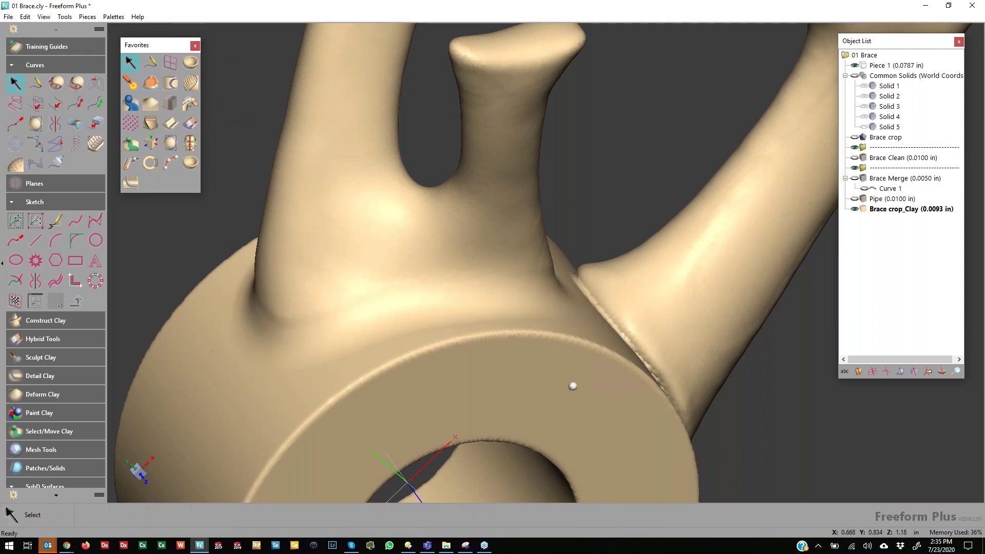
middle_click_drag(452, 393, 405, 300)
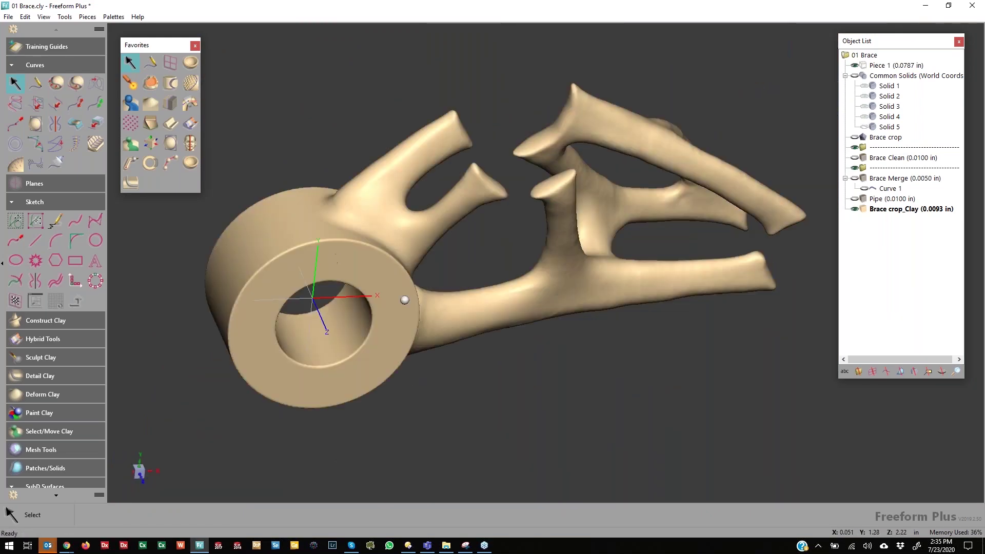
middle_click_drag(648, 220, 669, 242)
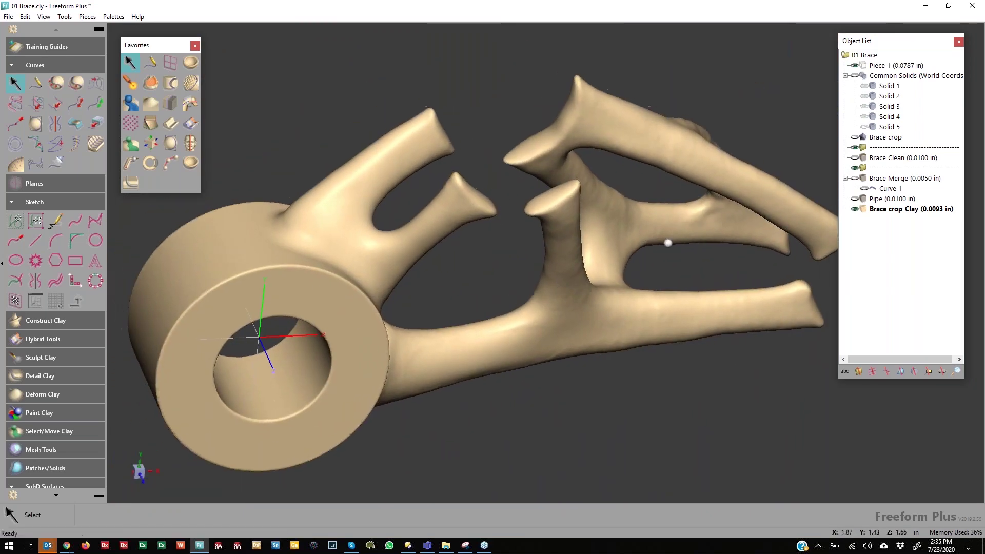
right_click(867, 210)
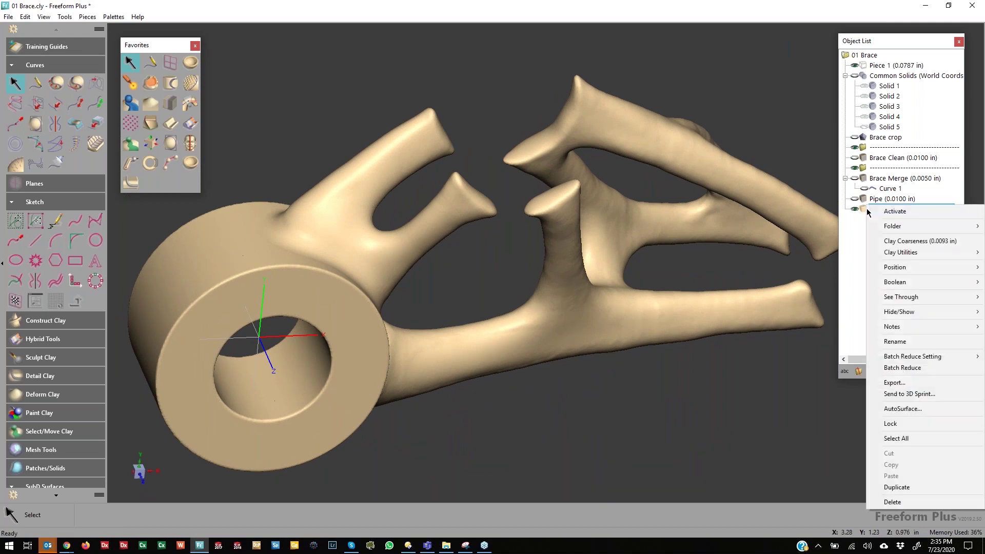
mouse_move(900, 256)
key("h")
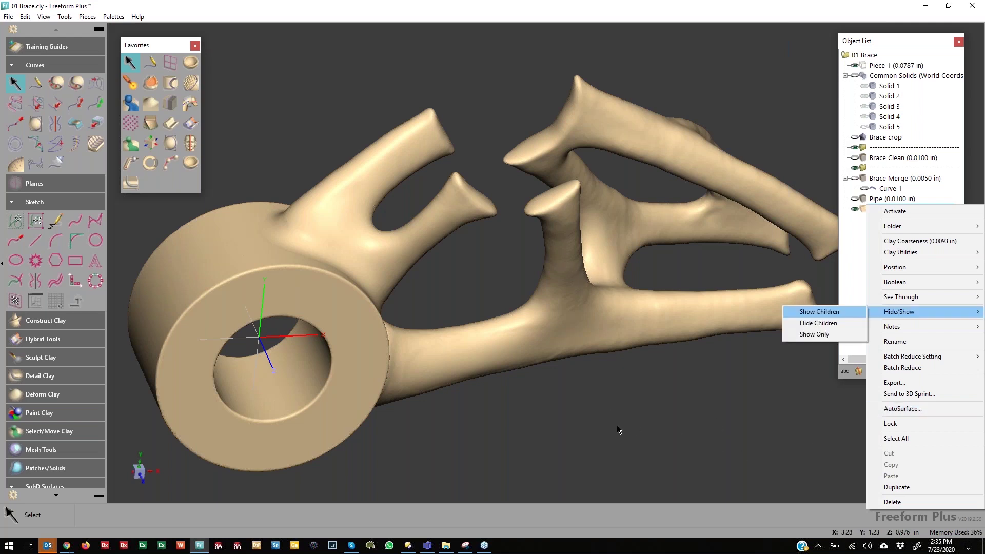
left_click(617, 426)
key("h")
middle_click_drag(604, 477, 588, 468)
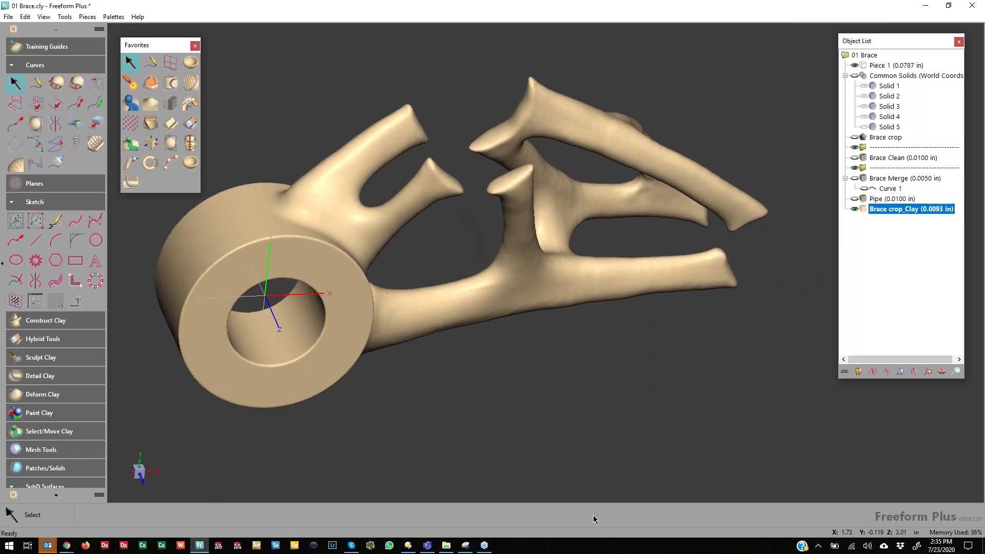
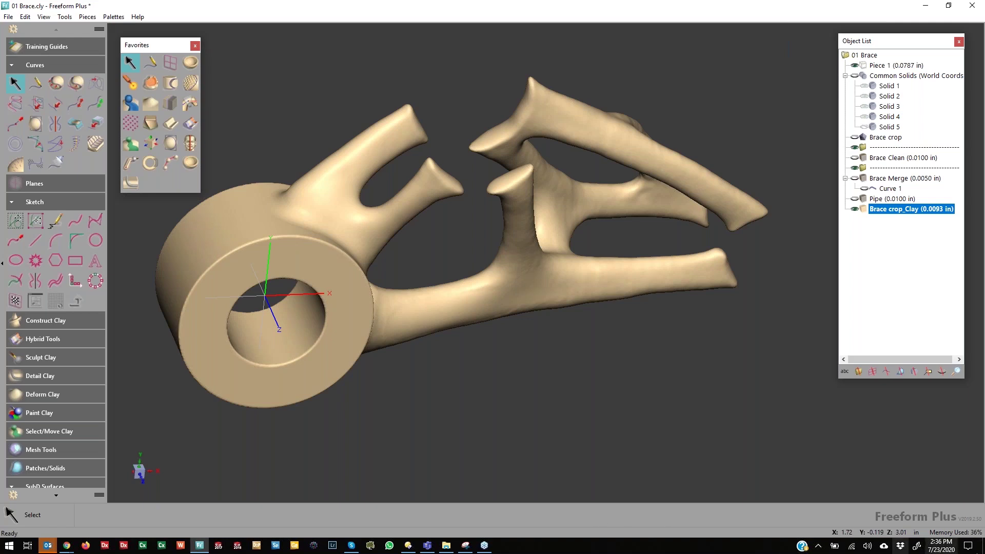
middle_click_drag(628, 369, 630, 371)
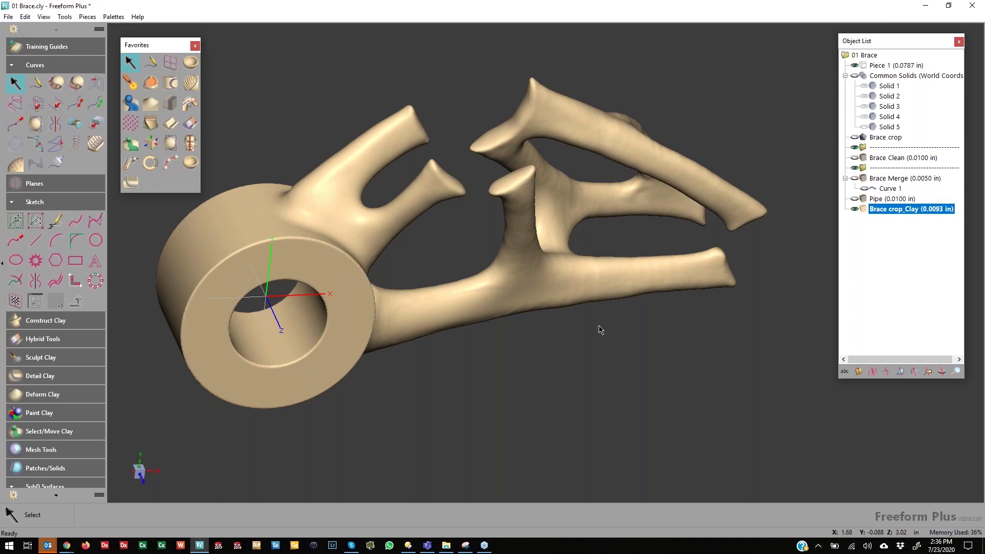
Open 02 arm brace.cly from the Hawkridge - FF - Webinar folder in place of the brace model.
left_click(446, 545)
left_click(673, 426)
left_click_drag(674, 426, 507, 279)
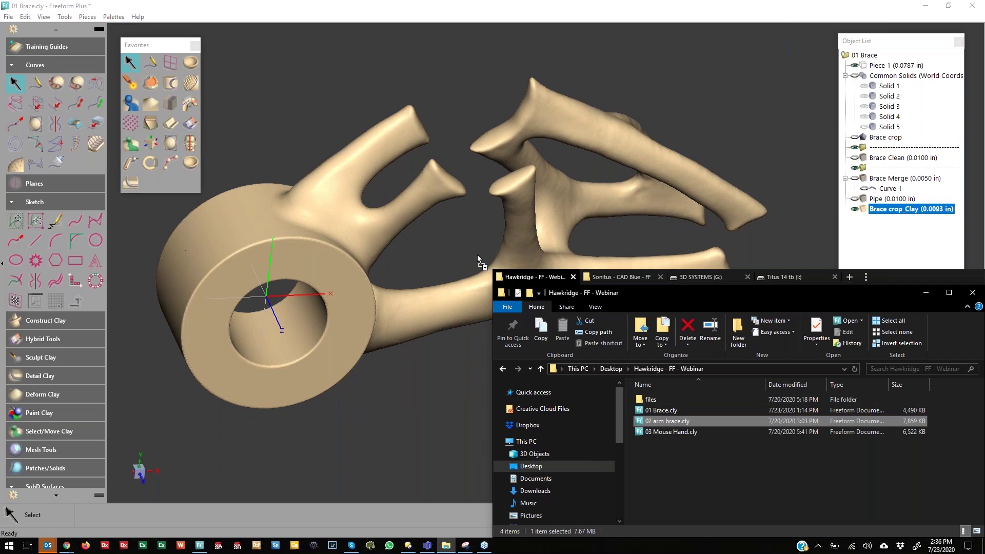
left_click(513, 310)
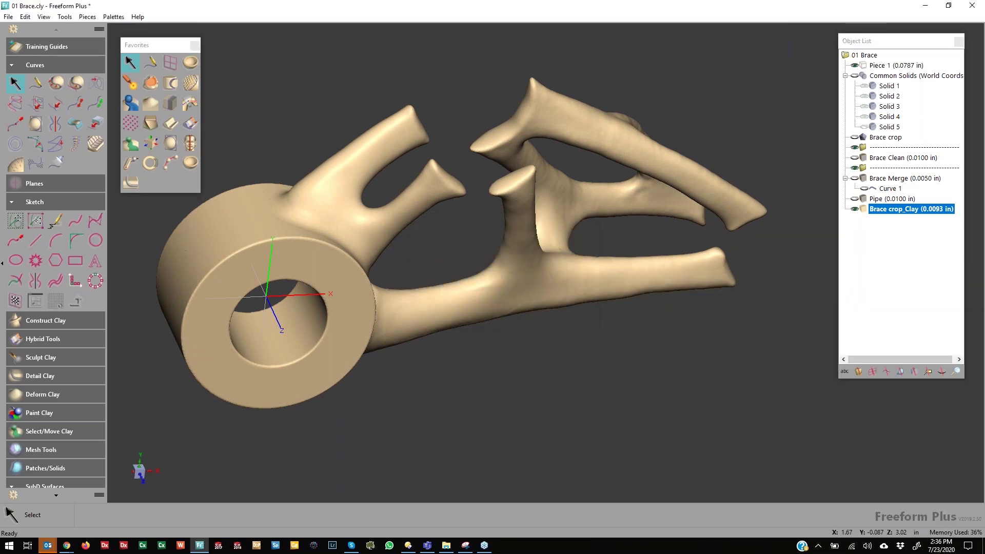
left_click(496, 300)
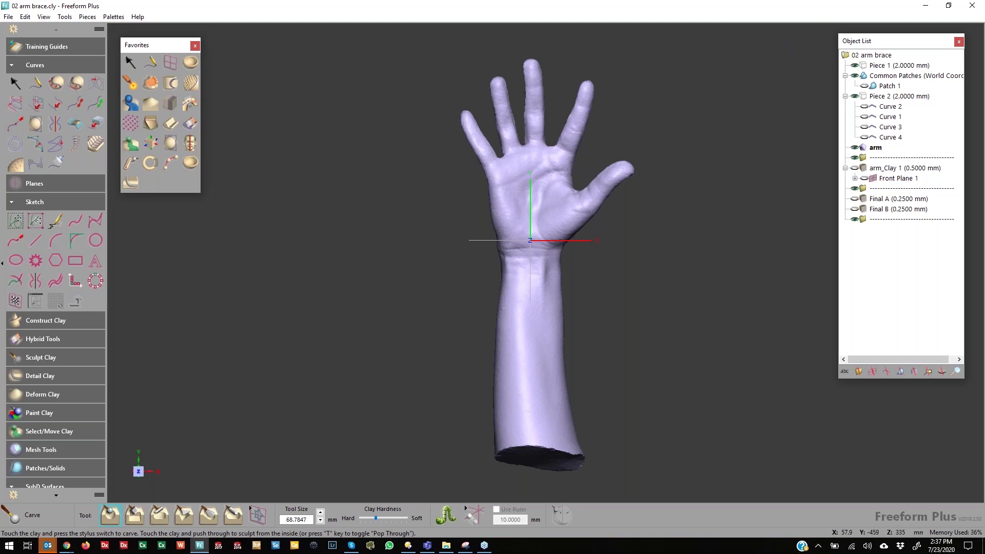
Copy the arm mesh to a clay piece with the clay coarseness set to Add Fine Detail.
right_click_drag(605, 242, 542, 145)
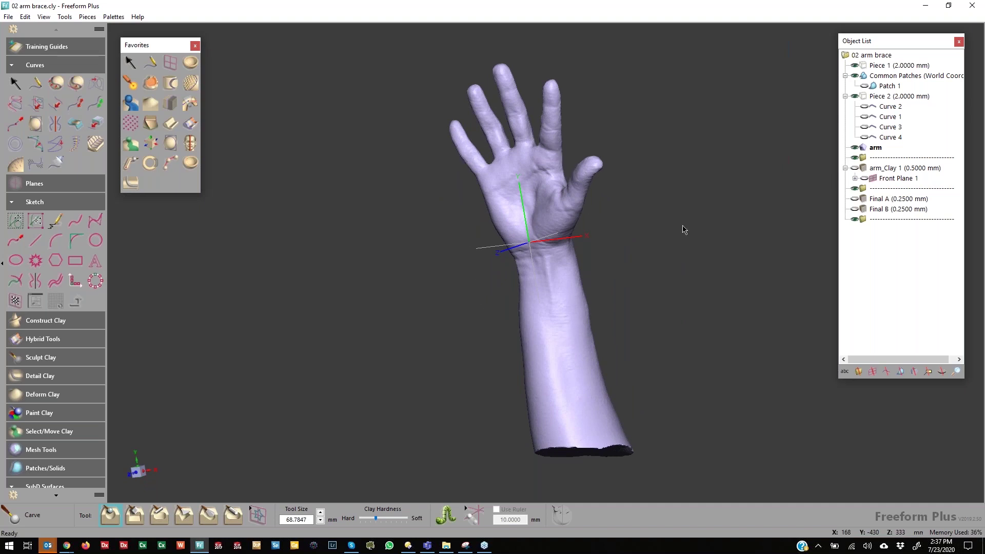
middle_click_drag(626, 226, 705, 236)
right_click_drag(706, 241, 697, 193)
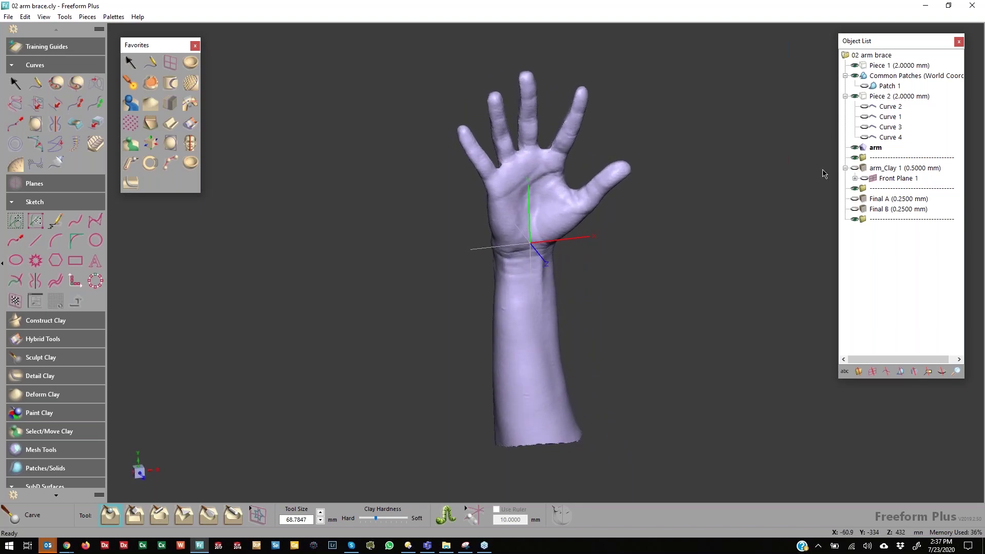
right_click(862, 148)
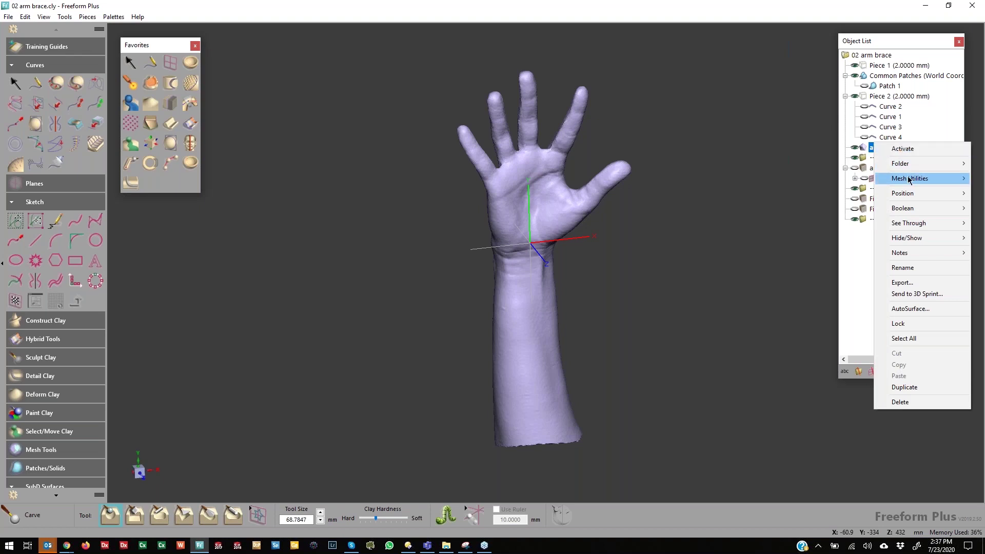
mouse_move(910, 179)
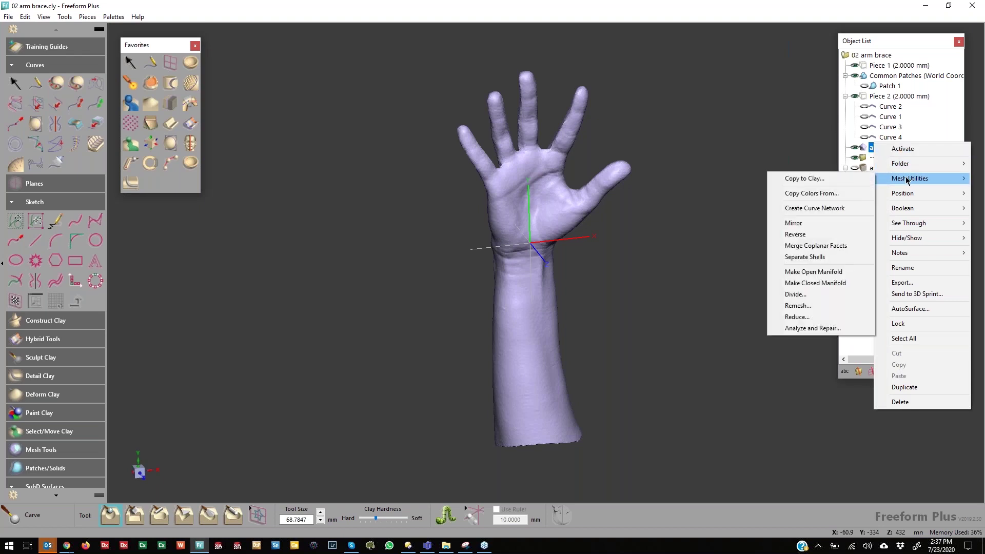
left_click(844, 180)
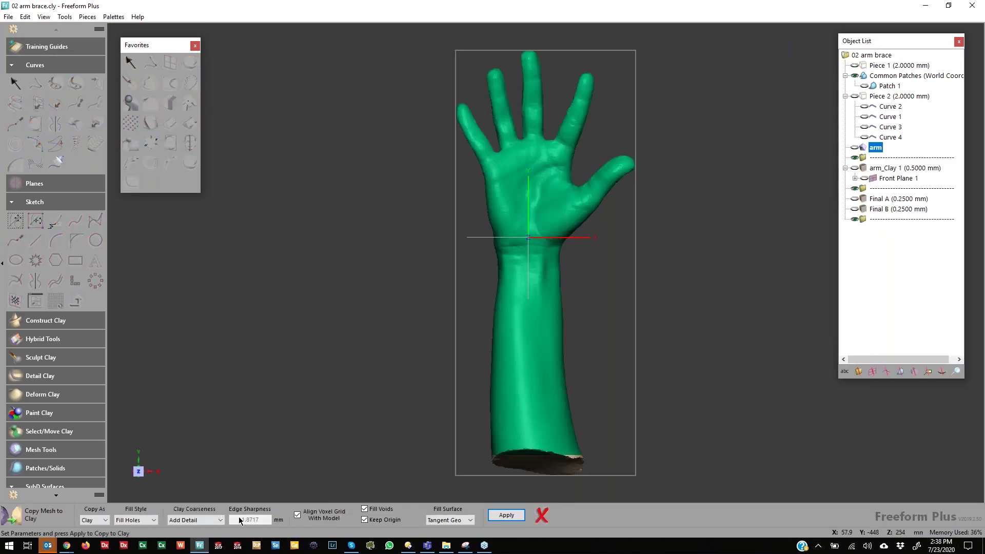
left_click(200, 520)
left_click(200, 509)
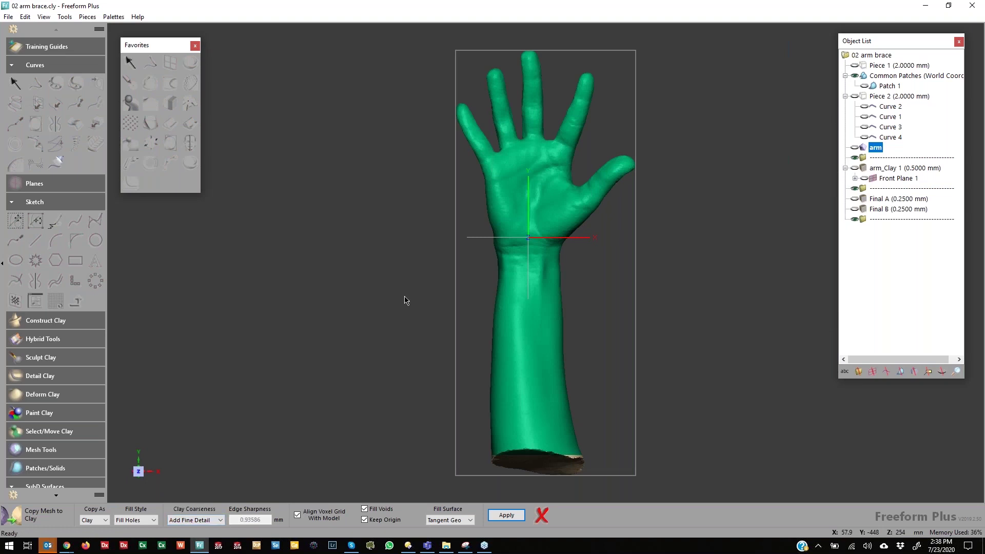
left_click(507, 515)
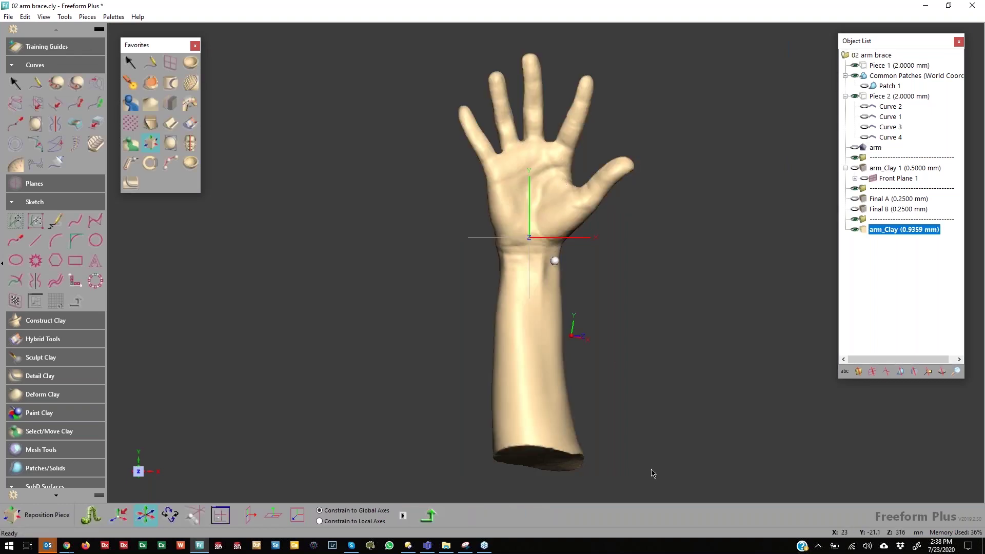
Start Bend and Twist on the arm clay and place the boundary plane across the wrist, with the region towards the hand.
middle_click_drag(542, 304, 411, 362)
middle_click_drag(580, 313, 534, 315)
middle_click_drag(422, 321, 390, 238)
key("r")
middle_click_drag(482, 267, 449, 306)
key("Escape")
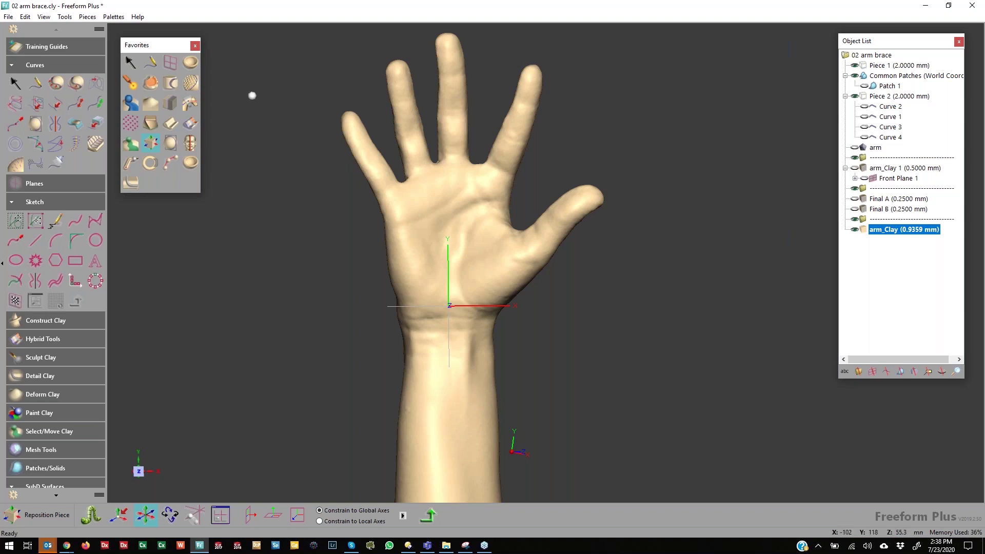
left_click(191, 104)
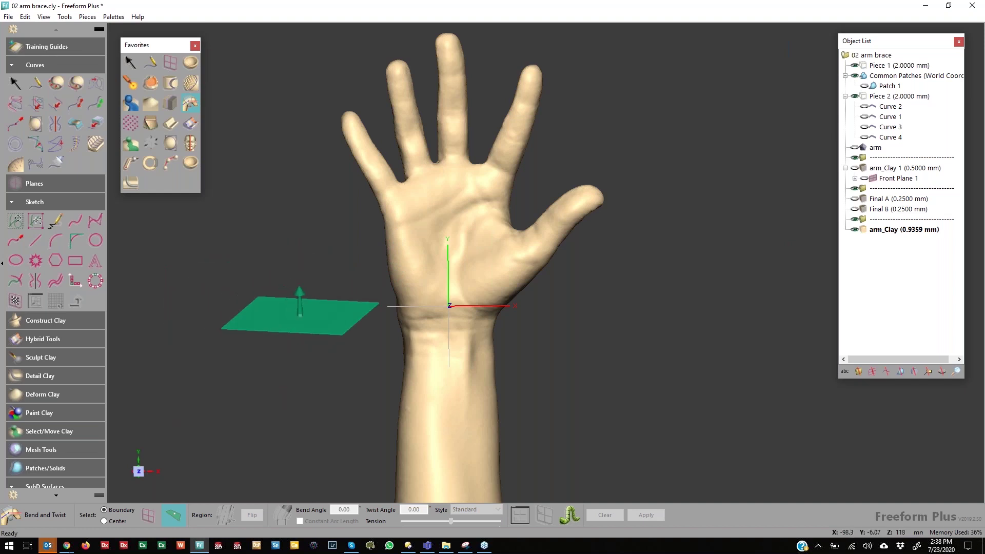
left_click(449, 335)
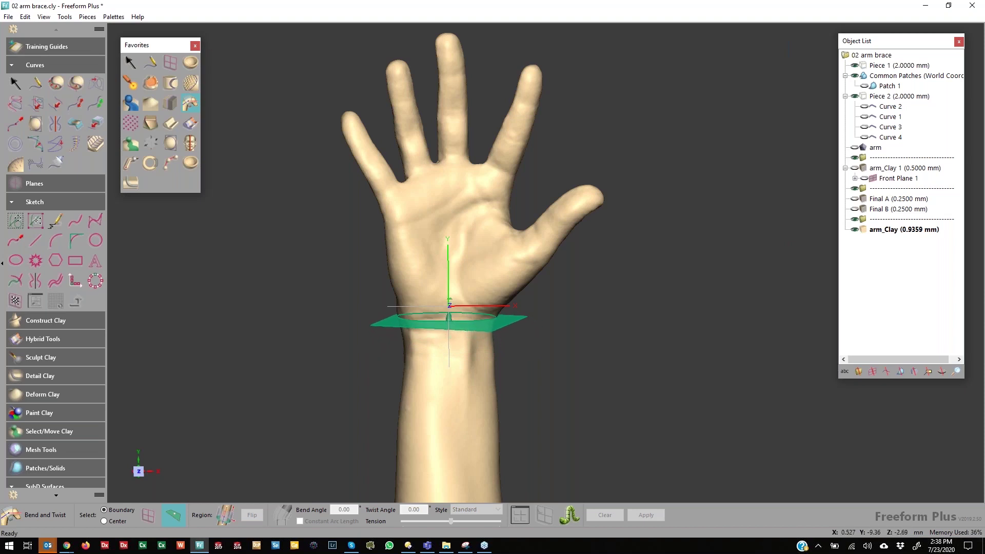
left_click(449, 329)
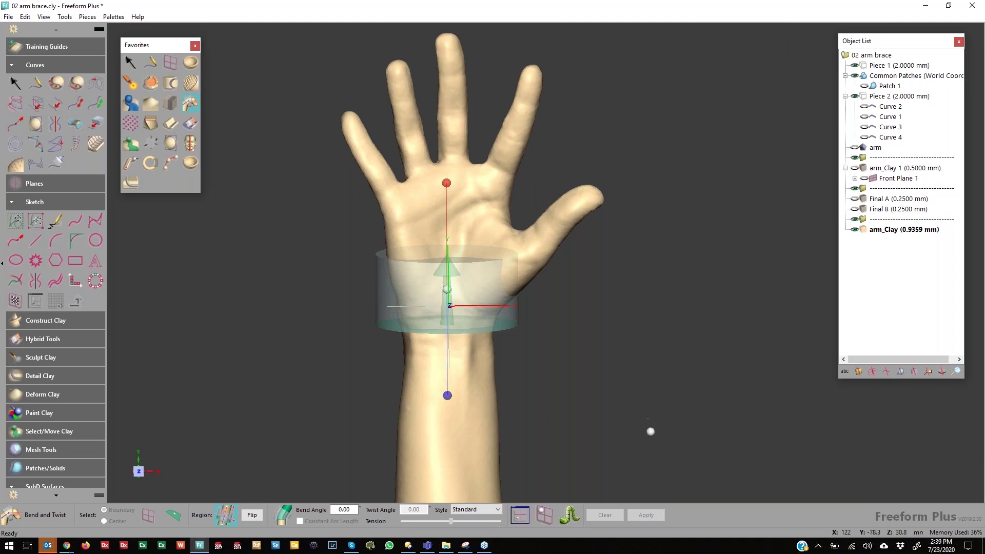
Extend the bend region down past the wrist onto the forearm and adjust its upper end near the base of the thumb.
left_click_drag(519, 281, 505, 393)
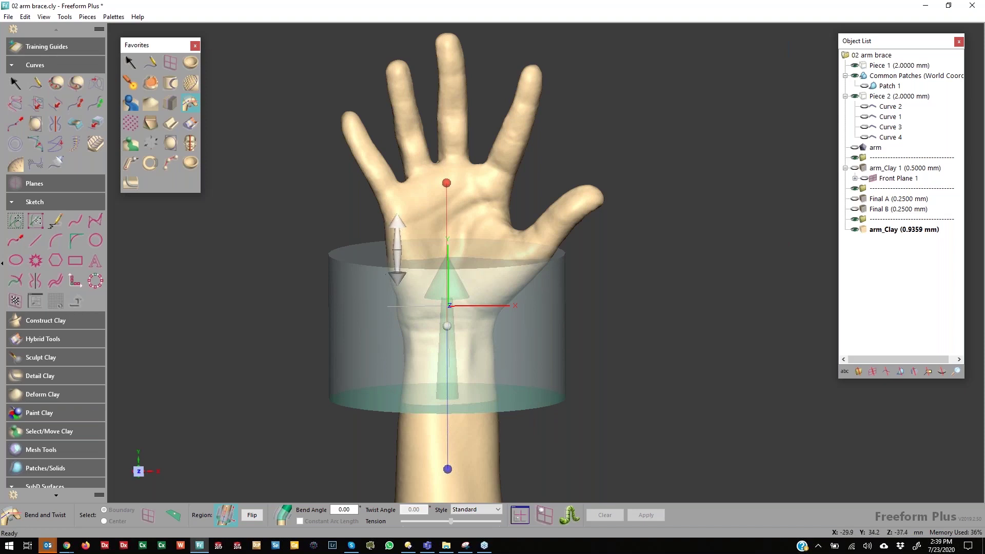
left_click_drag(399, 250, 401, 248)
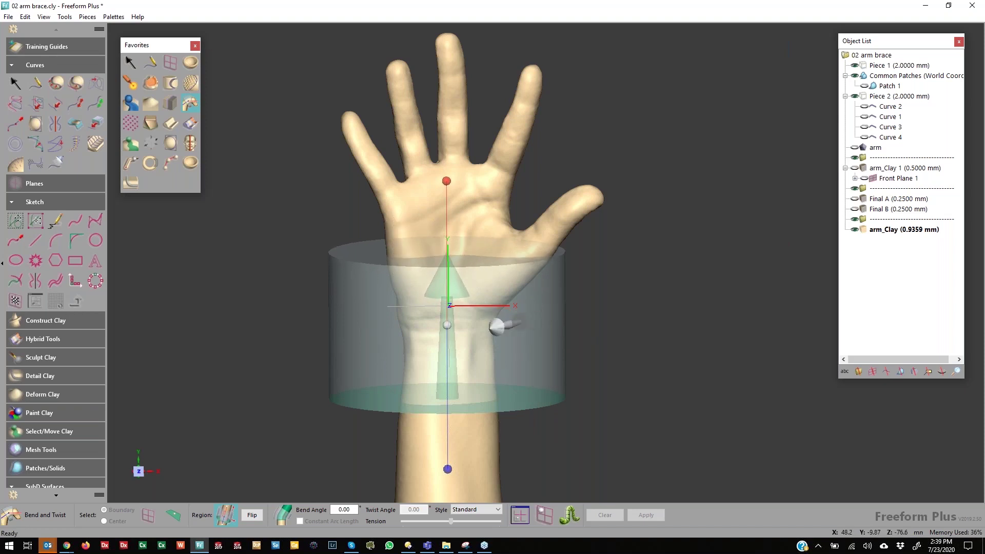
left_click_drag(561, 330, 585, 347)
middle_click_drag(418, 296, 387, 285)
middle_click_drag(426, 312, 499, 287)
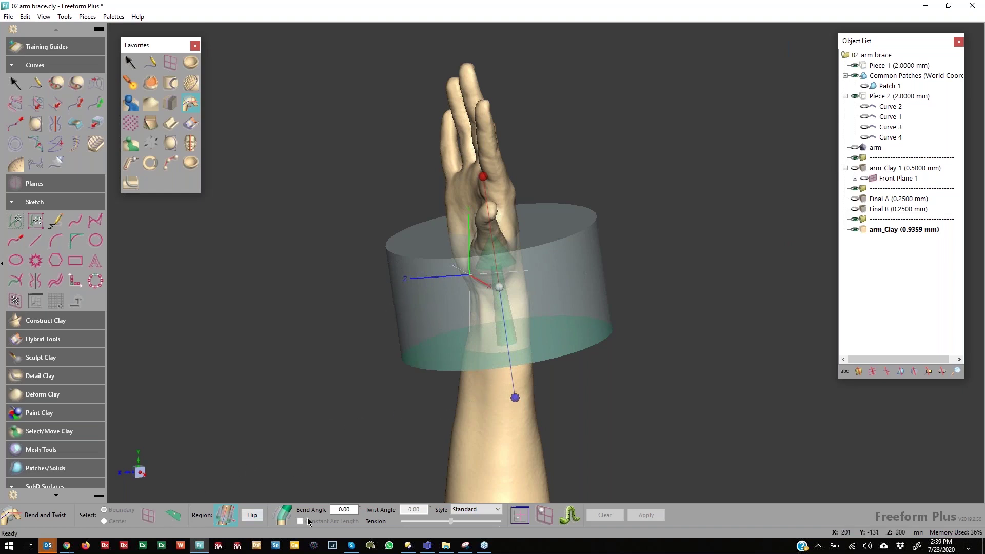
Bend the hand 6.61° at the wrist and twist it 4.89°.
left_click(283, 520)
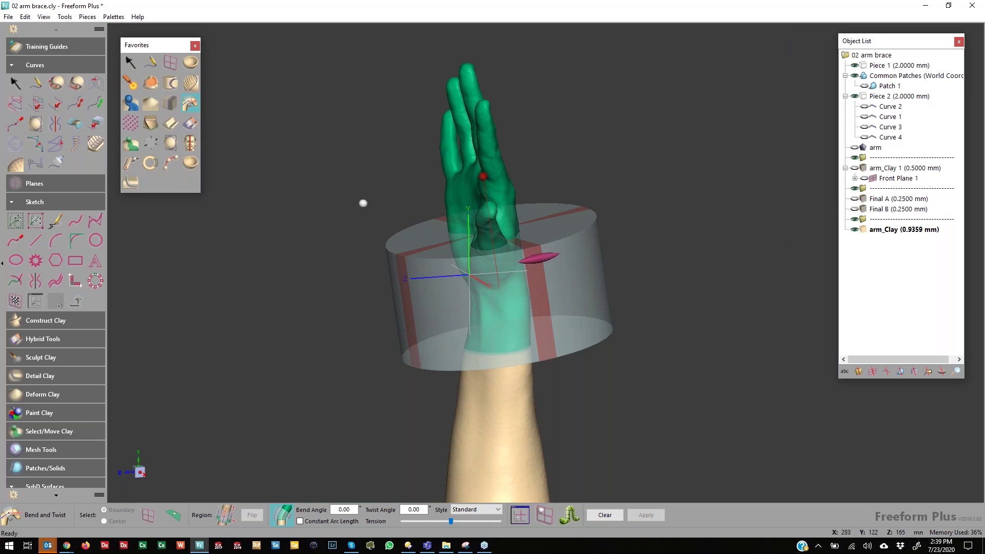
middle_click_drag(362, 206, 510, 215)
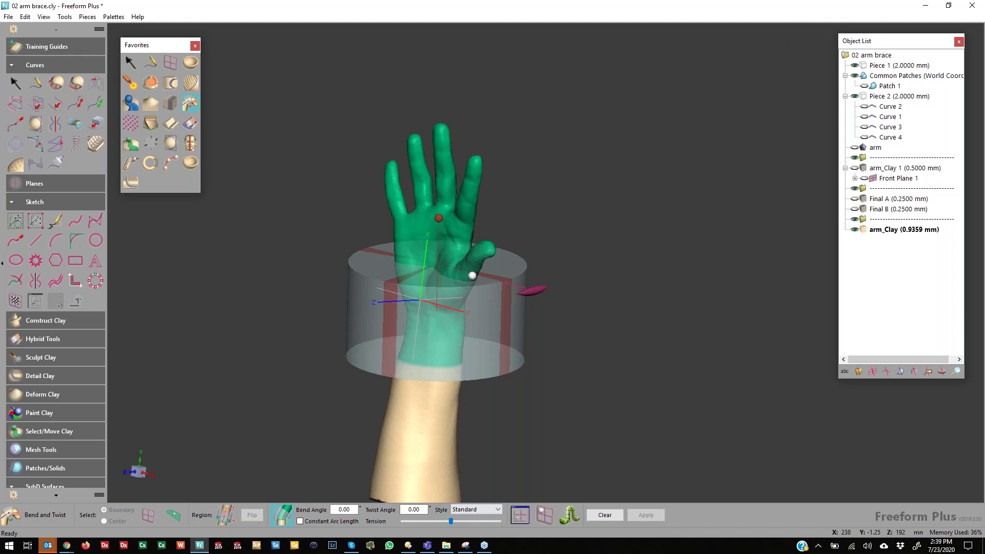
middle_click_drag(437, 385, 396, 252)
mouse_move(496, 184)
left_mouse_down()
mouse_move(518, 157)
mouse_move(494, 174)
mouse_move(448, 161)
mouse_move(532, 153)
mouse_move(589, 172)
mouse_move(503, 149)
mouse_move(511, 149)
mouse_move(504, 191)
left_mouse_up()
mouse_move(506, 149)
left_mouse_down()
mouse_move(393, 195)
mouse_move(336, 303)
mouse_move(420, 164)
mouse_move(516, 145)
left_mouse_up()
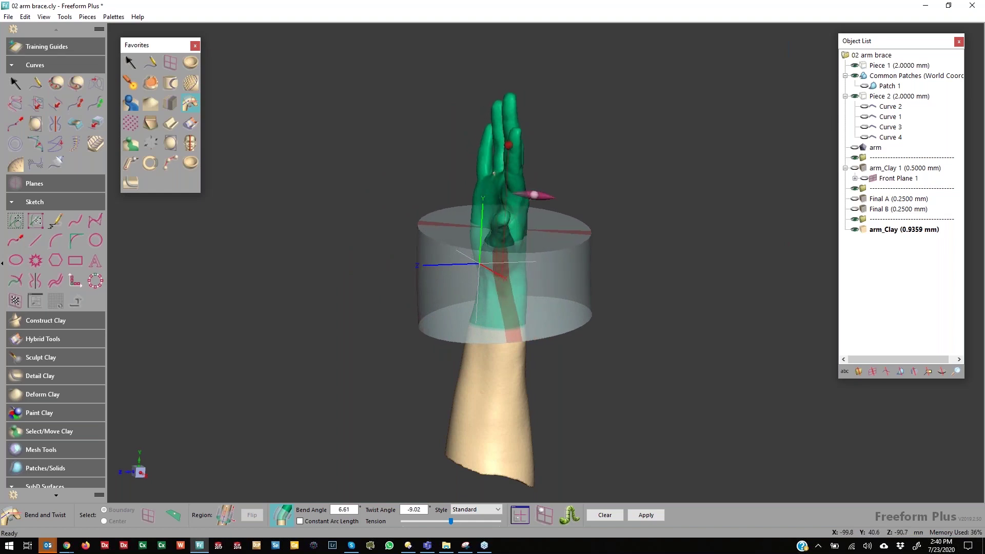
left_click_drag(573, 201, 475, 192)
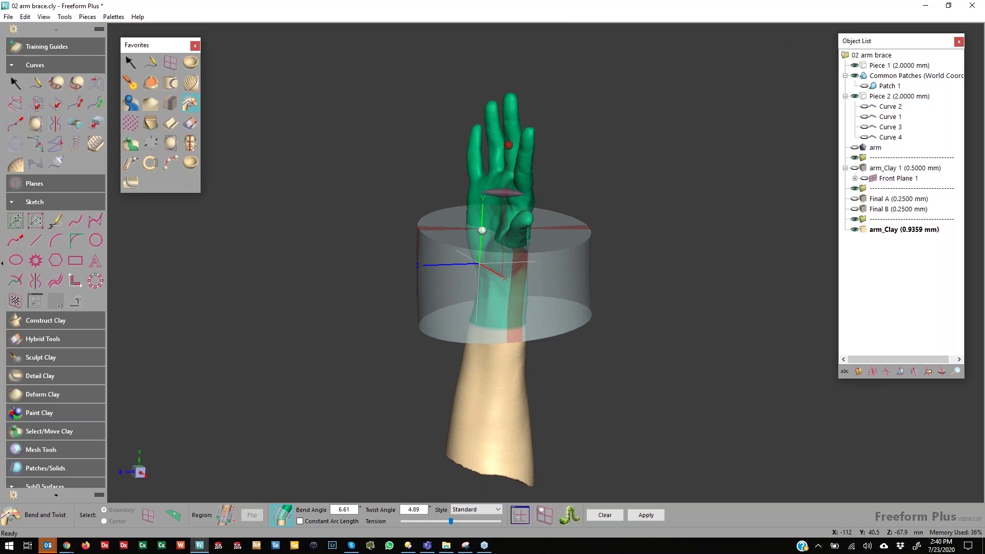
Apply the bend and twist to the arm clay and leave the Bend and Twist tool.
middle_click_drag(566, 235, 369, 292)
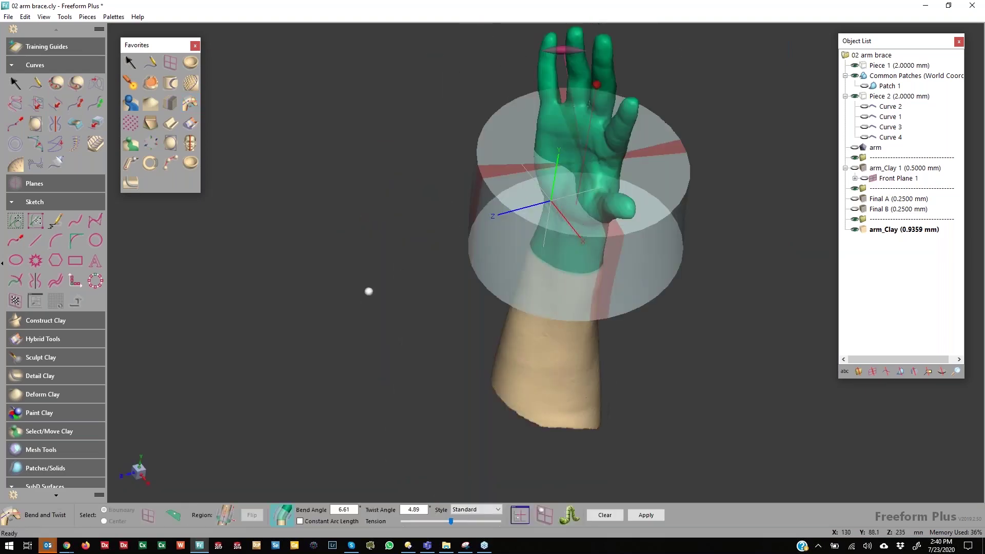
middle_click_drag(537, 250, 616, 279)
middle_click_drag(601, 431, 557, 369)
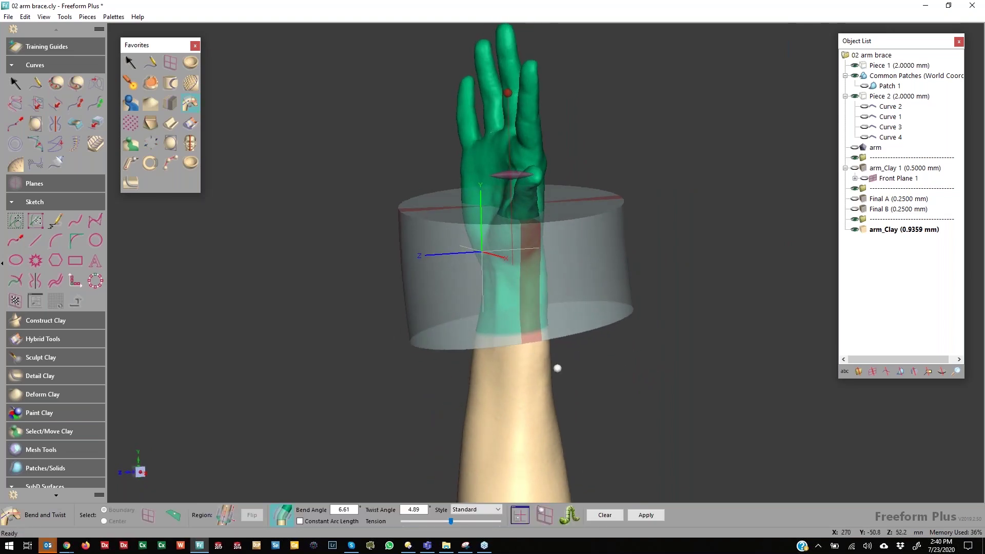
left_click(648, 516)
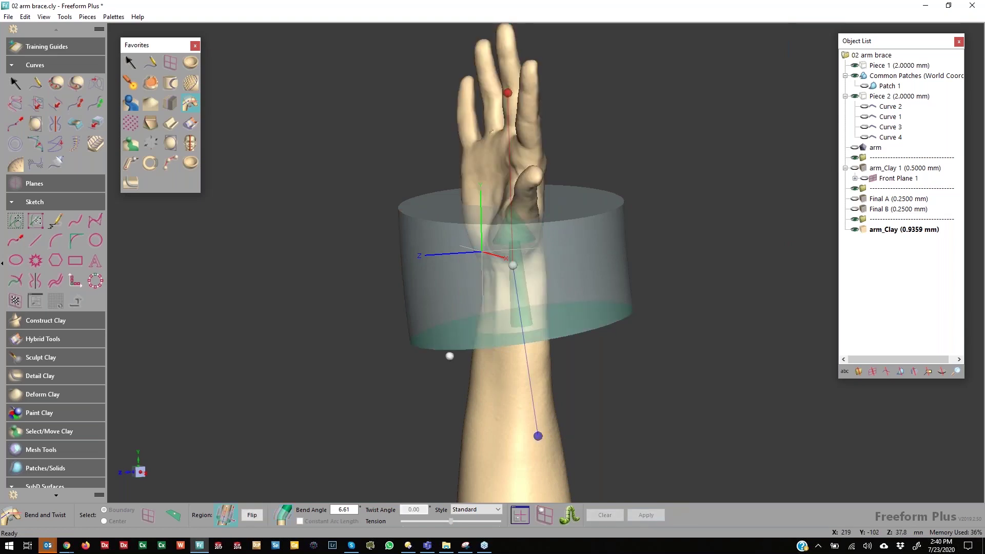
left_click(129, 64)
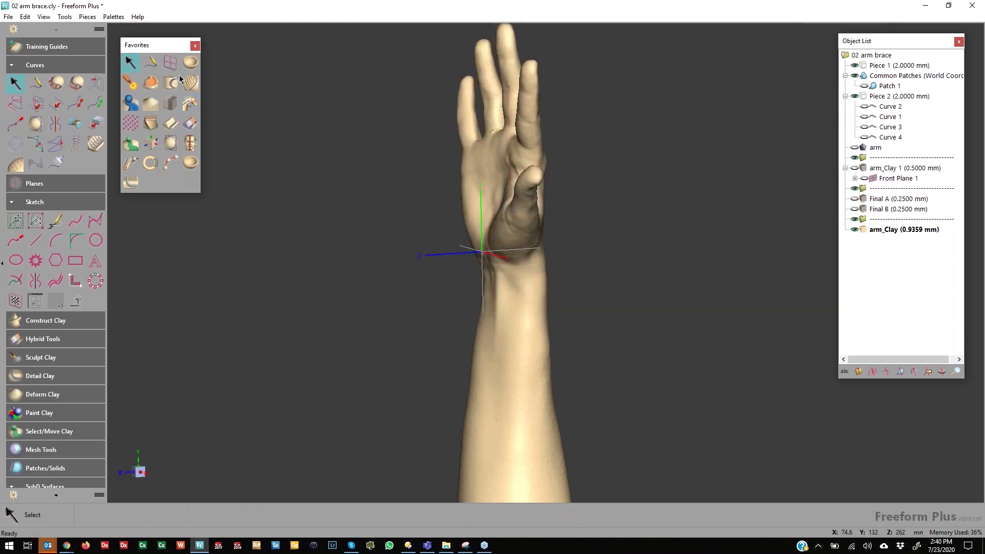
Examine the reshaped hand, wrist and forearm from several angles and distances.
mouse_move(350, 225)
middle_mouse_down()
mouse_move(452, 228)
mouse_move(597, 263)
mouse_move(413, 229)
mouse_move(385, 251)
mouse_move(360, 226)
middle_mouse_up()
middle_click_drag(637, 282, 456, 338)
middle_click_drag(468, 262, 479, 321)
middle_click_drag(505, 226, 524, 193)
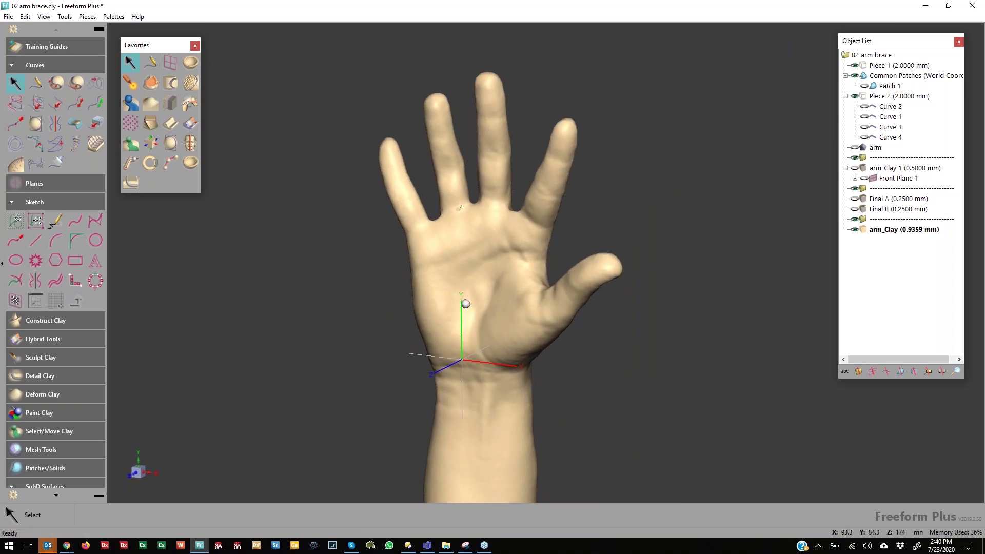
mouse_move(480, 327)
middle_mouse_down()
mouse_move(469, 317)
mouse_move(482, 333)
middle_mouse_up()
middle_click_drag(575, 301, 538, 241)
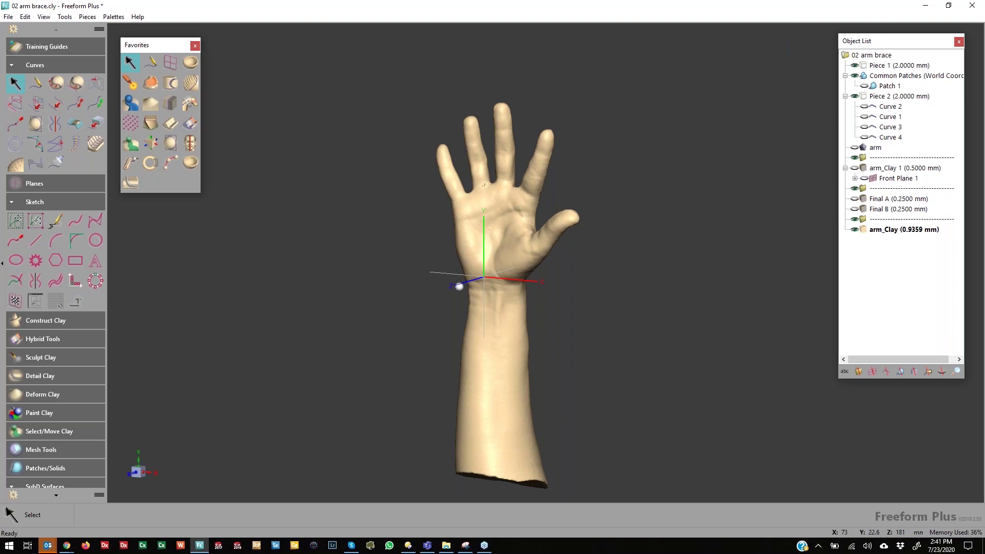
middle_click_drag(479, 305, 521, 350)
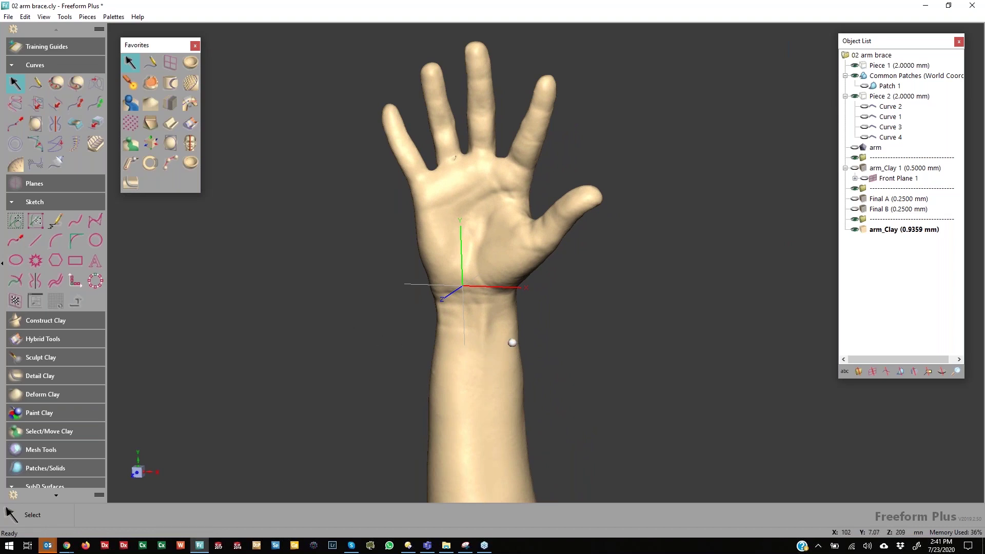
key("Home")
middle_click_drag(514, 300, 481, 310)
middle_click_drag(396, 299, 399, 292)
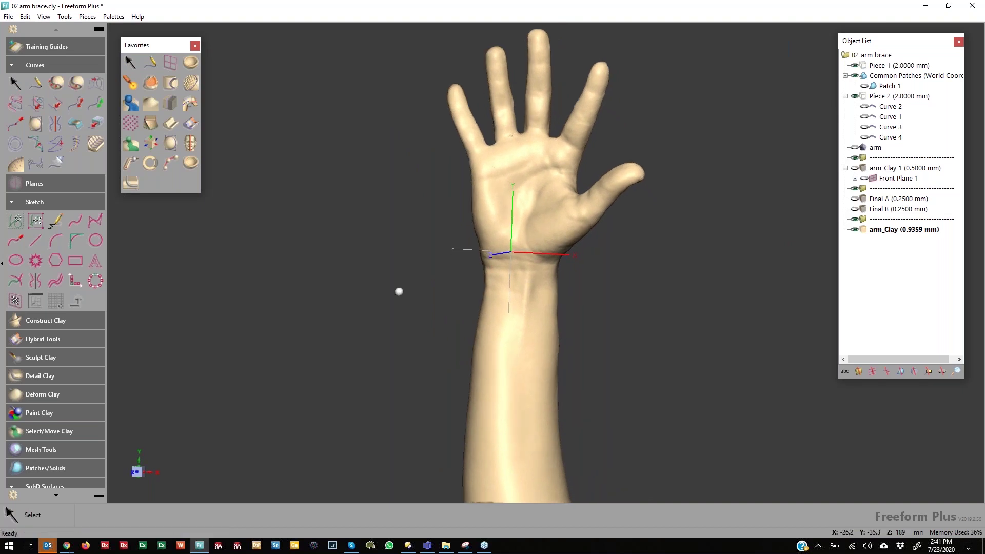
Create a front plane through the arm clay, face it squarely and start a sketch on it.
left_click(171, 63)
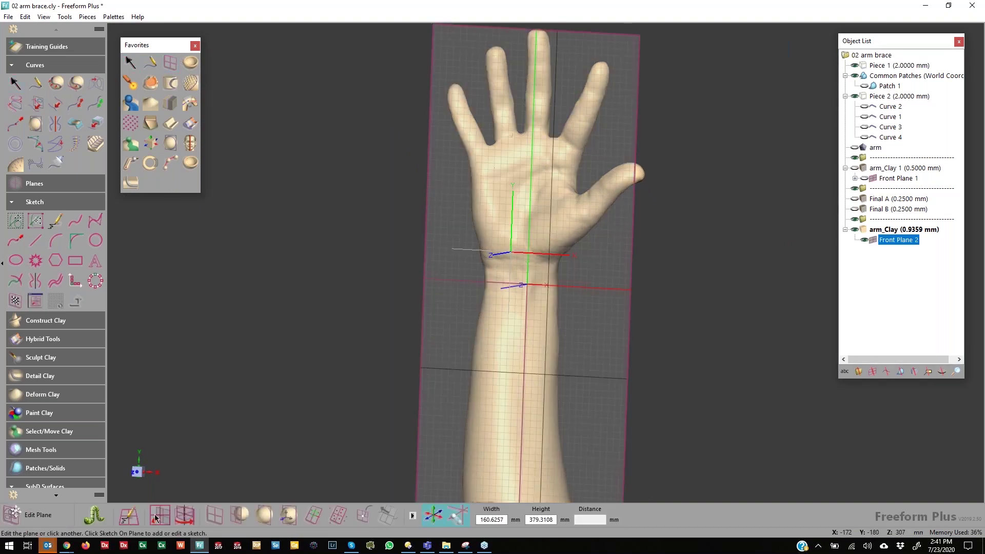
left_click(158, 521)
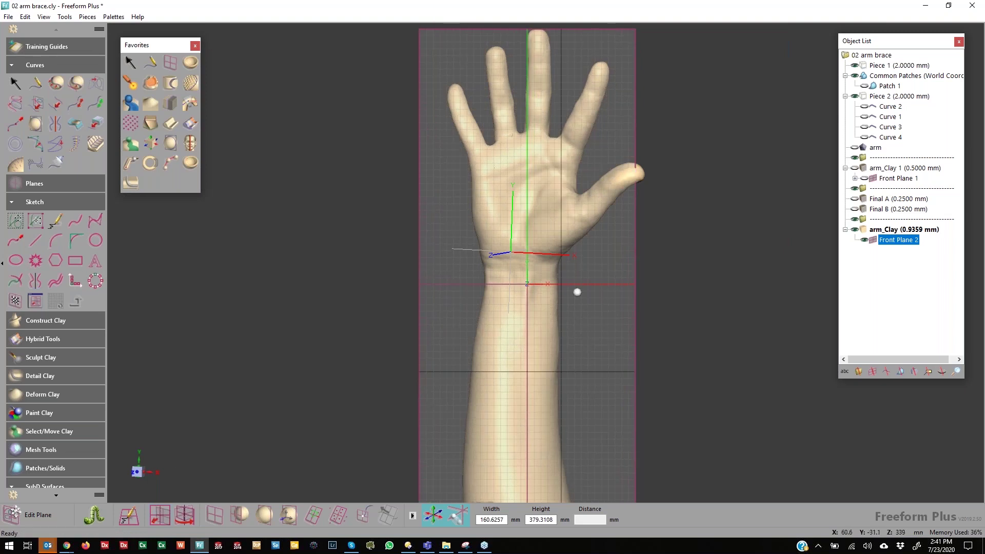
right_click(877, 241)
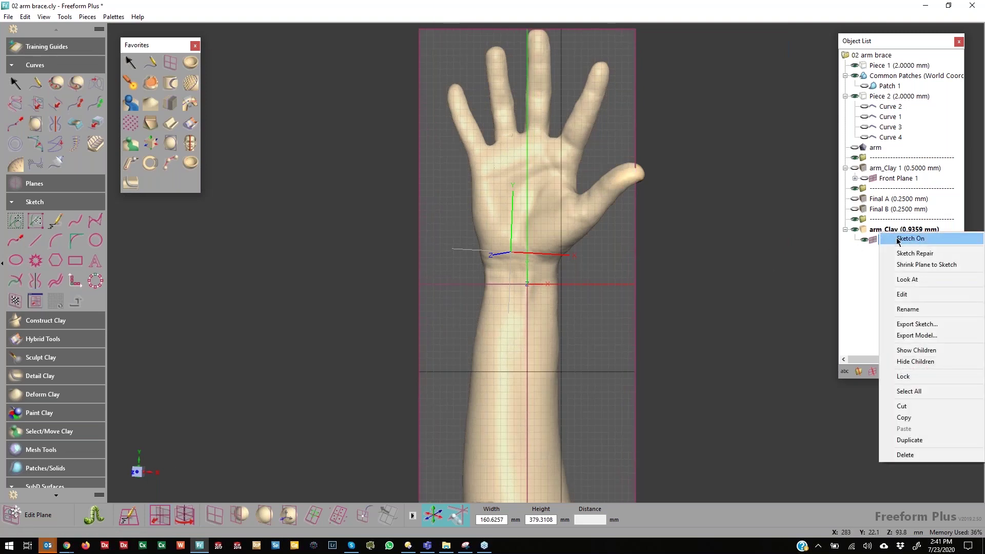
left_click(885, 239)
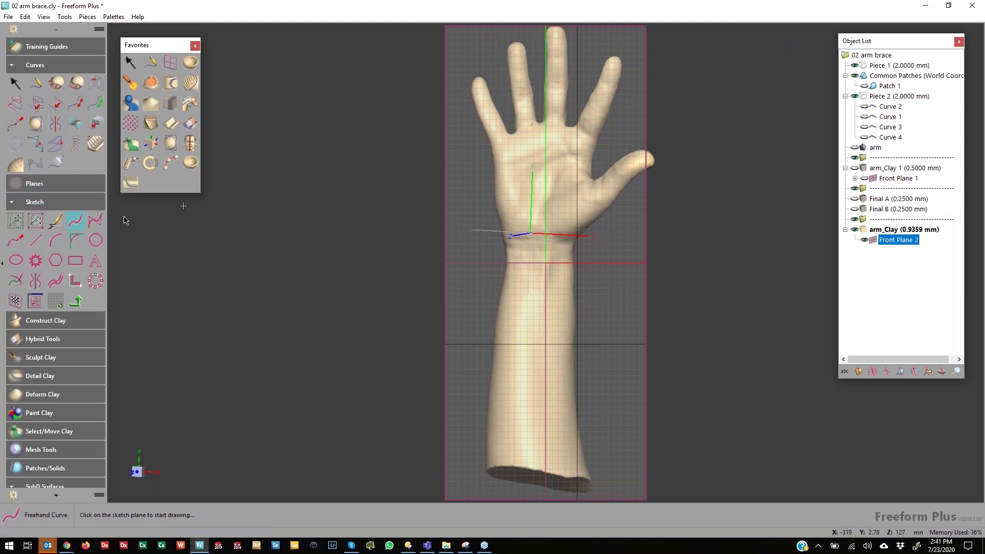
Sketch a closed freehand loop around the palm and forearm, and a line about 189 mm long across the forearm.
mouse_move(461, 169)
left_mouse_down()
mouse_move(521, 114)
mouse_move(565, 112)
mouse_move(601, 132)
mouse_move(623, 349)
mouse_move(561, 395)
mouse_move(481, 375)
mouse_move(442, 340)
mouse_move(440, 277)
mouse_move(462, 170)
left_mouse_up()
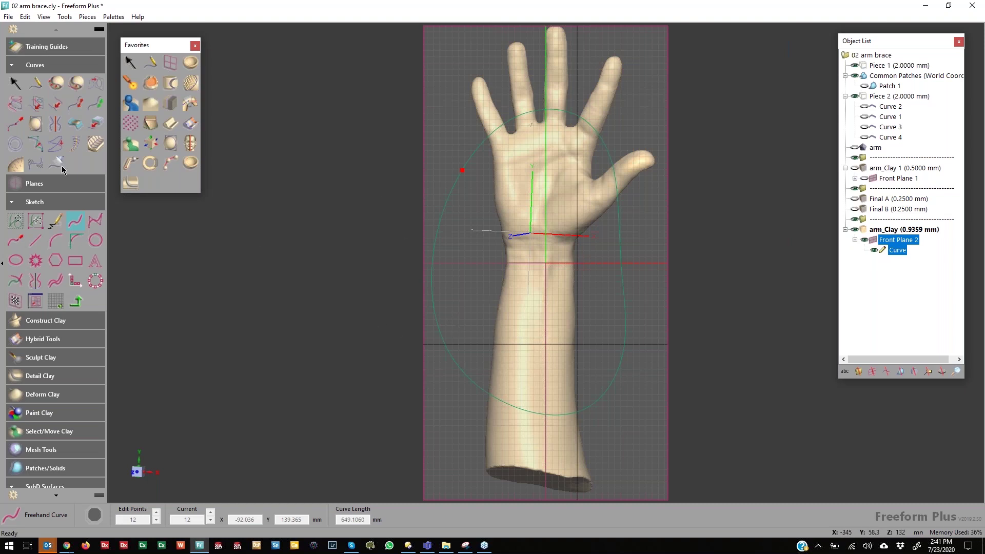
left_click(35, 240)
left_click(417, 357)
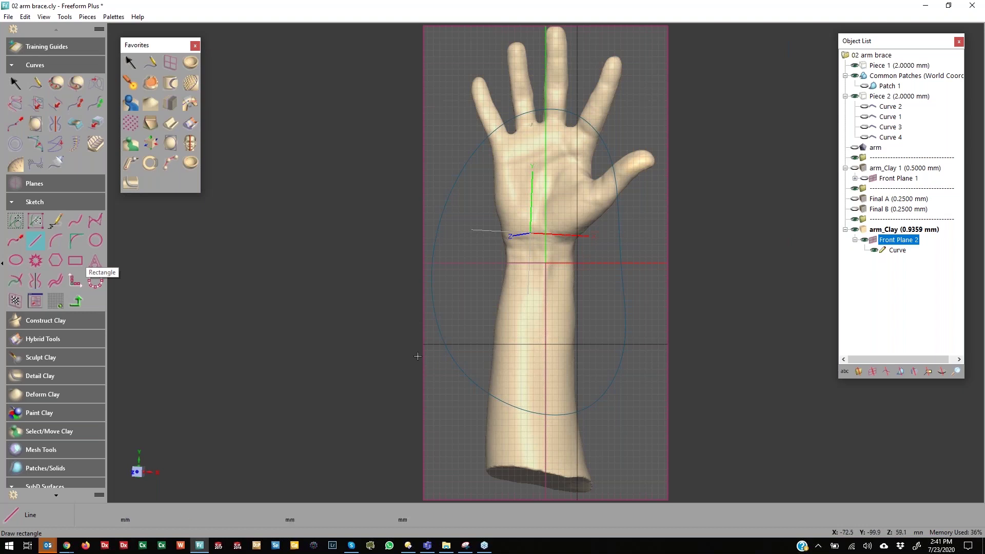
left_click(654, 364)
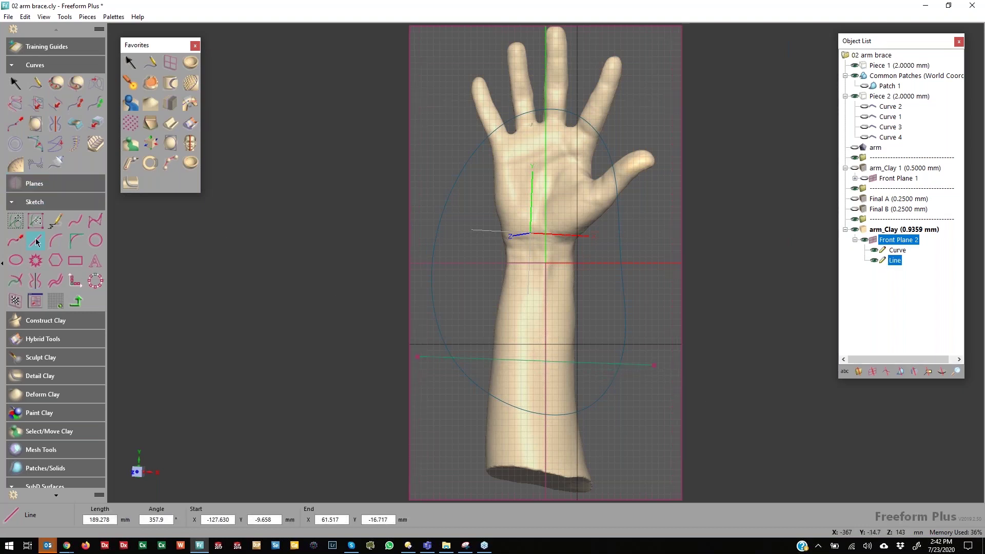
Trim the loop and the forearm line into one closed profile with a straight edge across the forearm.
left_click(17, 282)
left_click(432, 358)
left_click(647, 363)
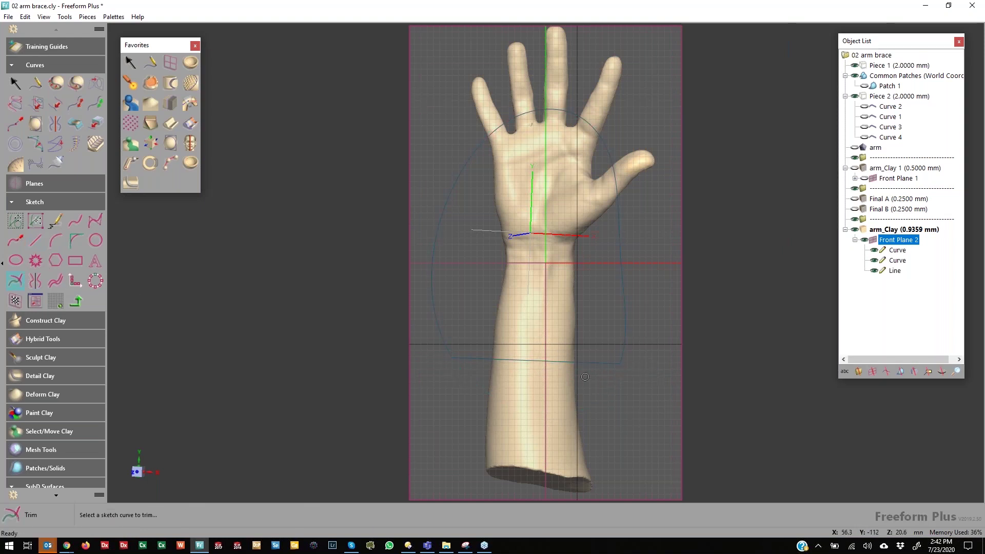
mouse_move(585, 377)
middle_mouse_down()
mouse_move(560, 360)
mouse_move(506, 374)
mouse_move(502, 397)
mouse_move(523, 390)
mouse_move(532, 402)
middle_mouse_up()
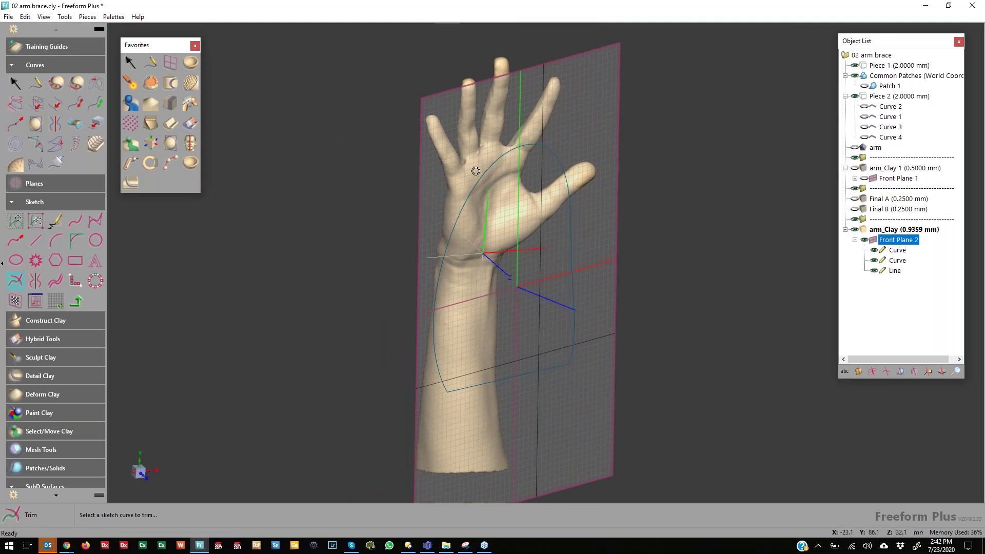
Set up a Shell Cut of the arm clay from the closed sketch profile with a 4 mm thickness.
left_click(152, 164)
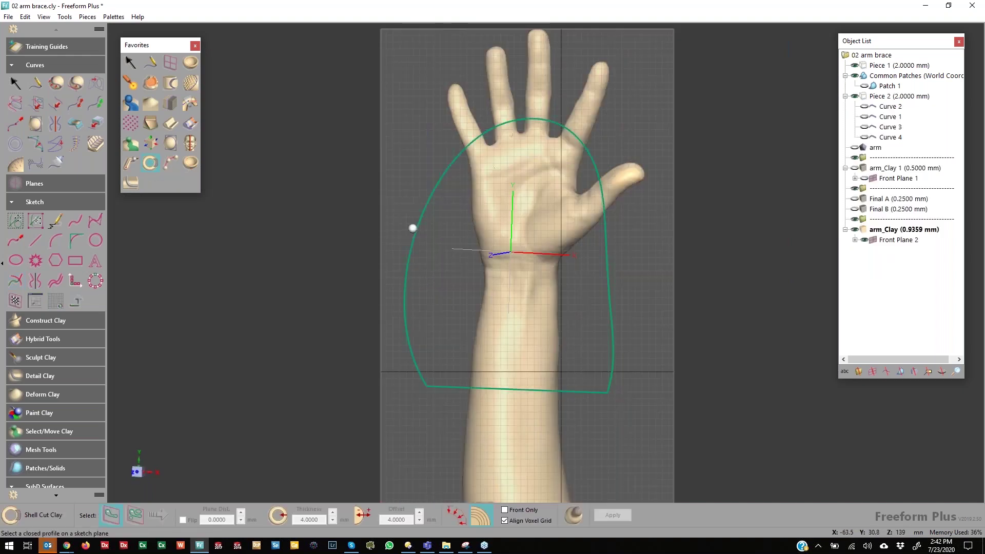
middle_click_drag(477, 215, 451, 218)
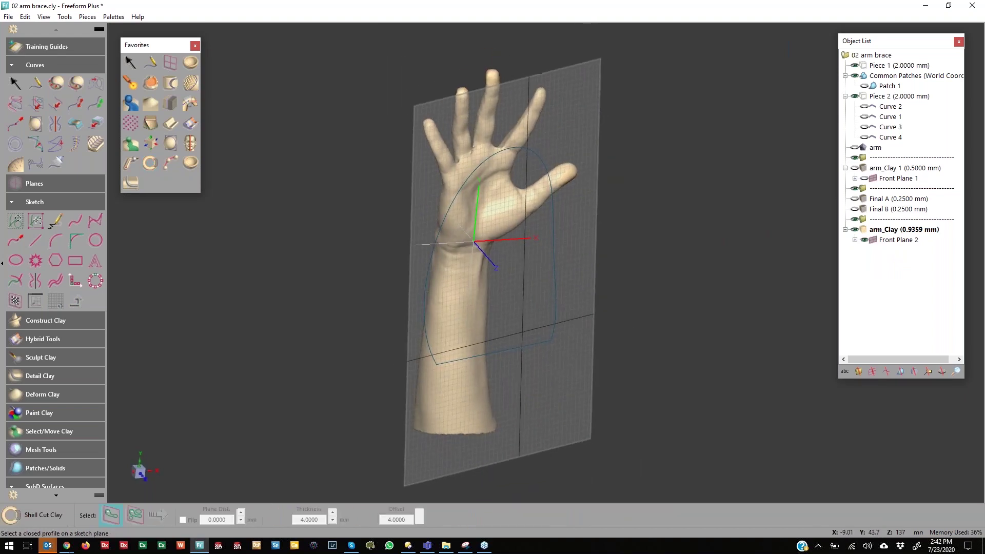
left_click(451, 219)
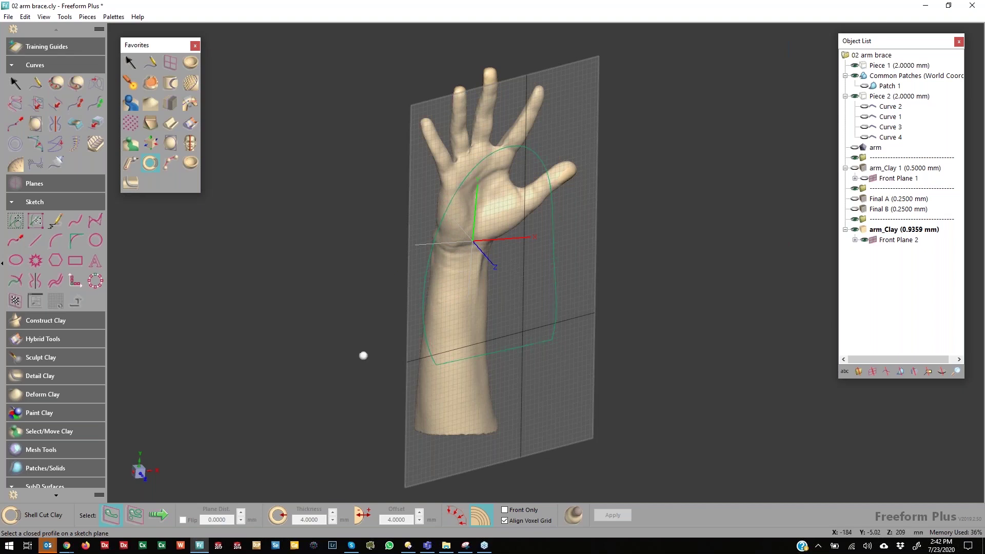
left_click(158, 515)
double_click(298, 519)
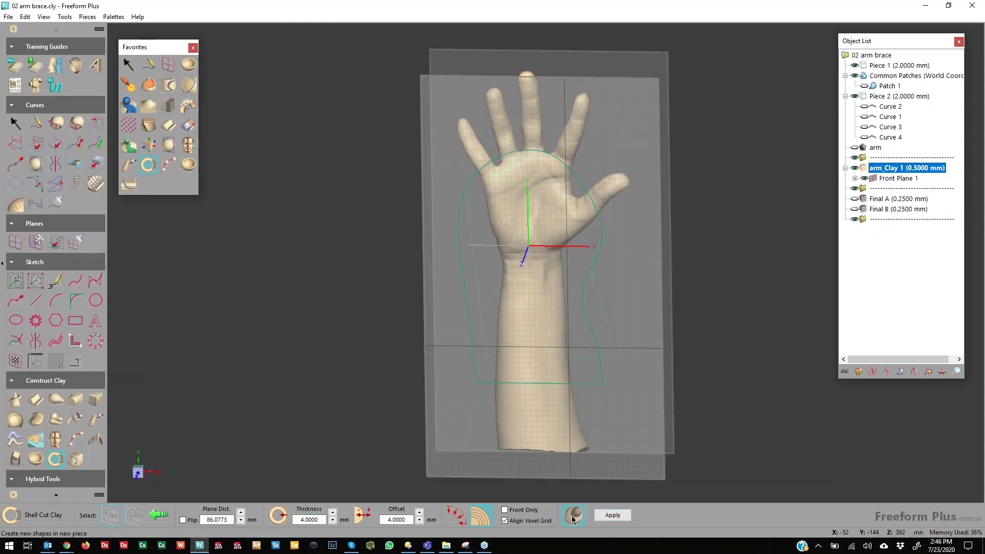
Apply the Shell Cut as a new clay piece with a custom coarseness and 0.5 mm edge sharpness.
left_click(574, 515)
left_click(414, 487)
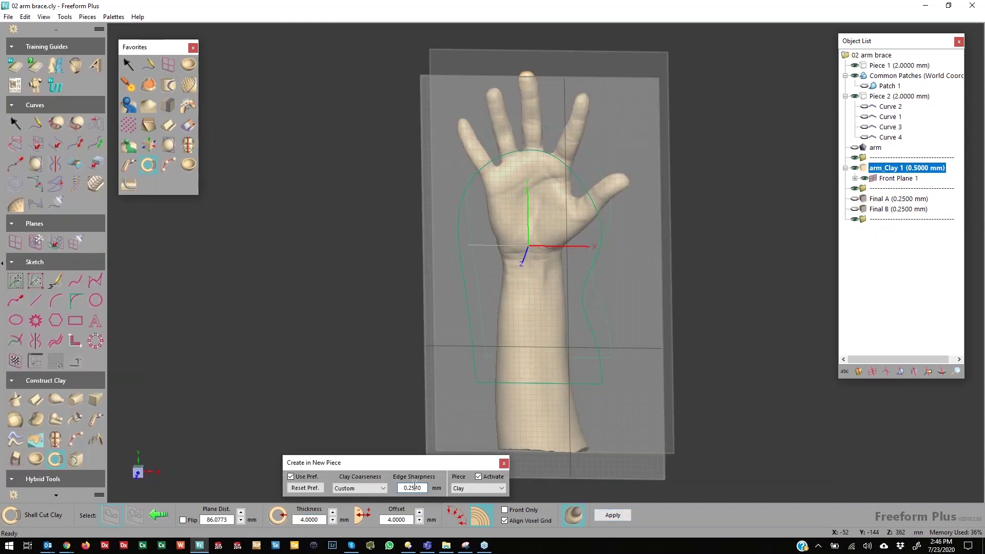
double_click(424, 485)
type(".5")
left_click(614, 515)
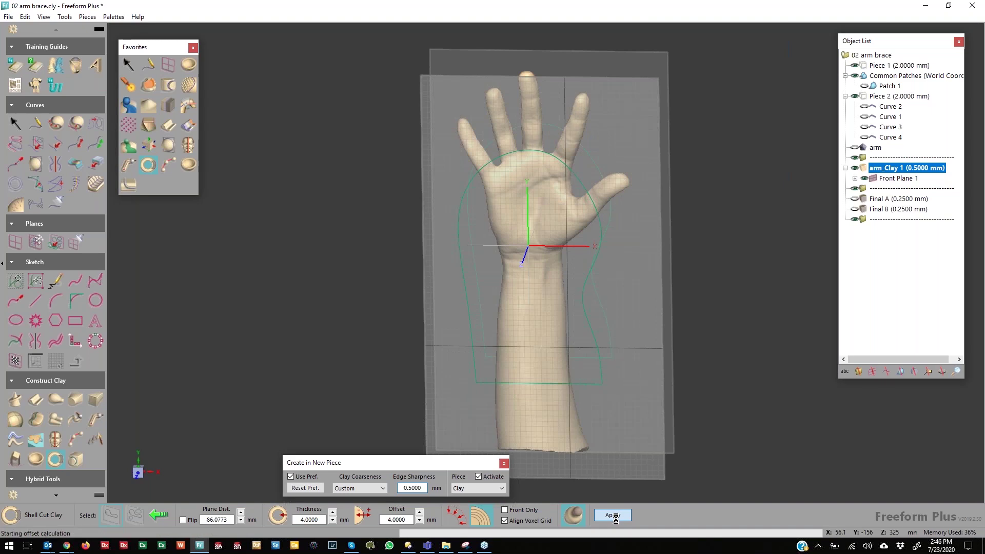
mouse_move(192, 531)
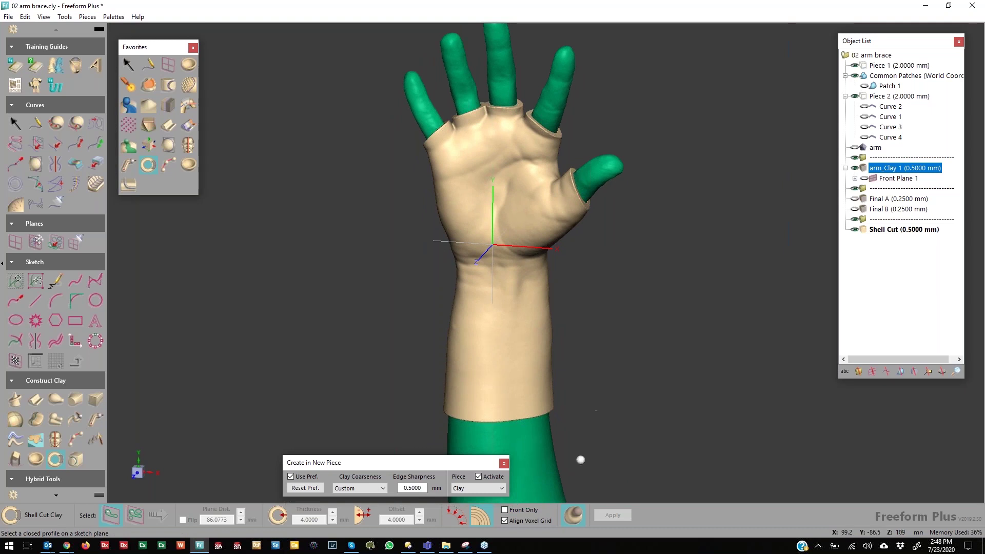
Hide the arm clay and examine the hollow shell with its finger and thumb openings from several angles.
left_click(855, 170)
middle_click_drag(667, 146, 622, 250)
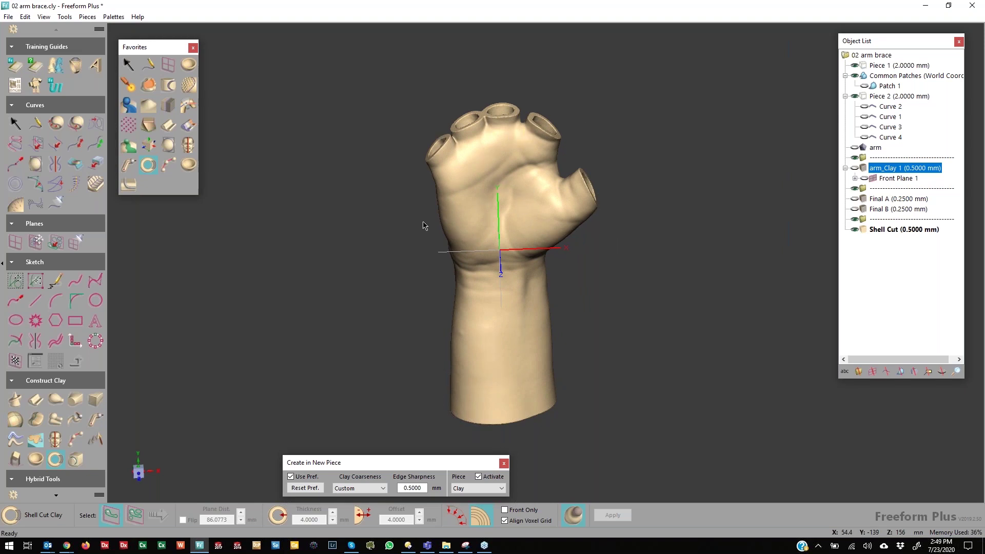
middle_click_drag(586, 296, 584, 286)
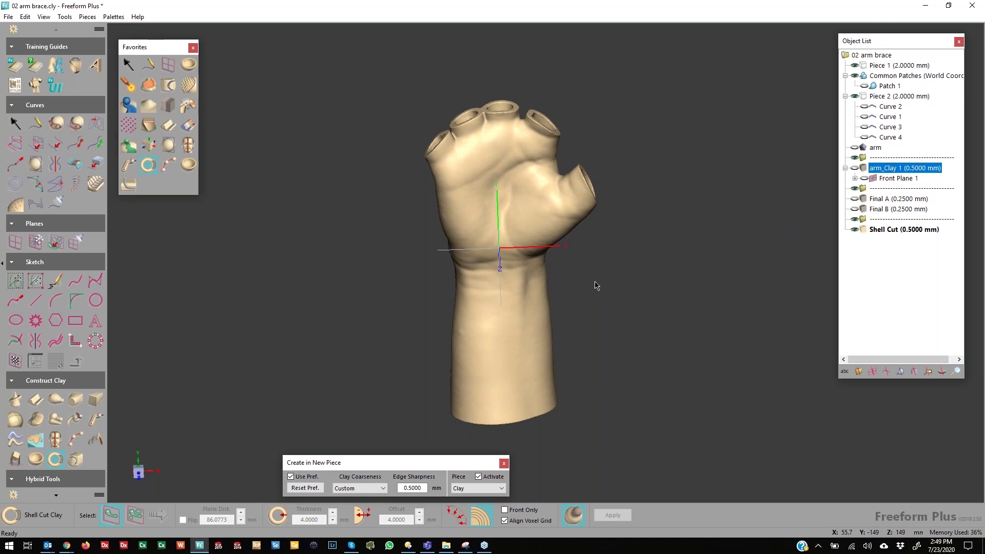
middle_click_drag(617, 278, 617, 314)
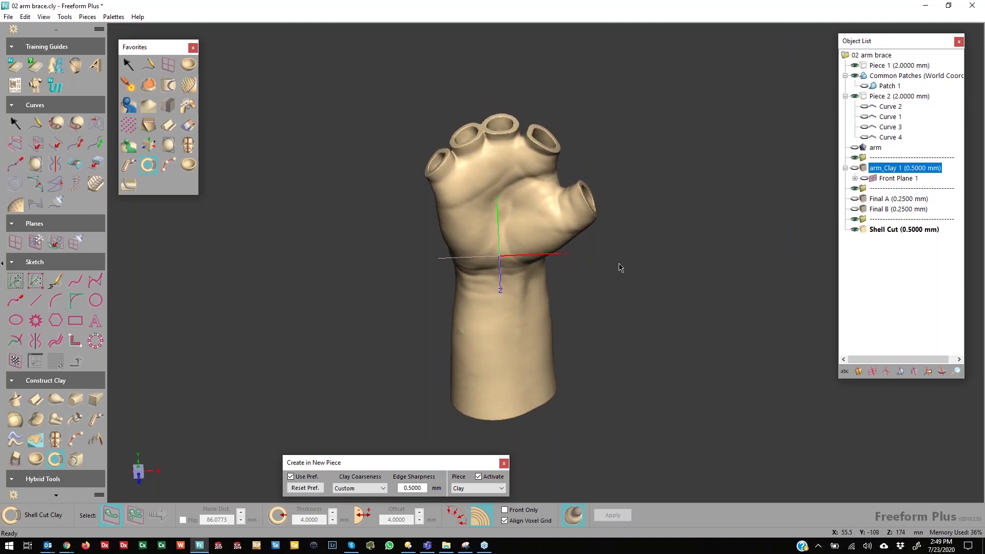
middle_click_drag(626, 204, 649, 168)
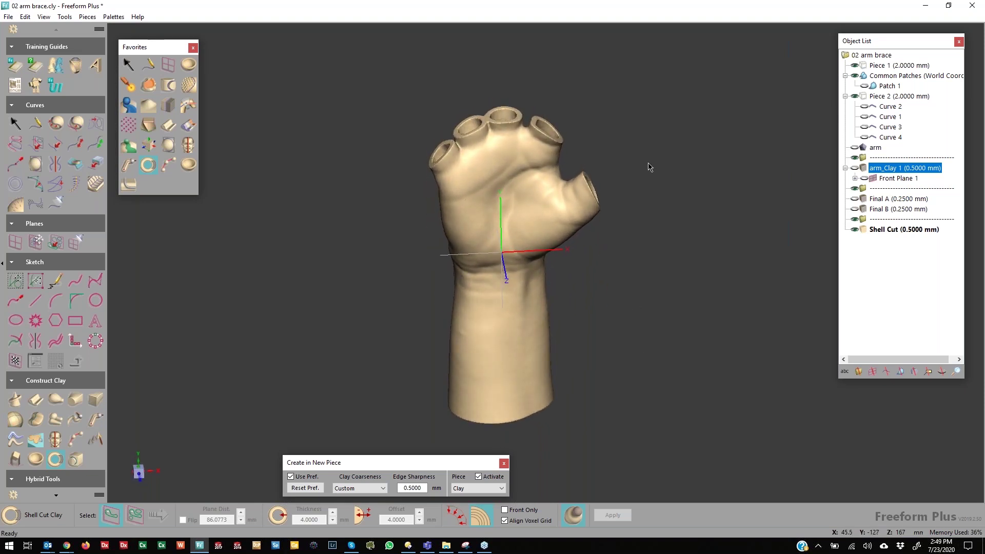
middle_click_drag(645, 155, 547, 81)
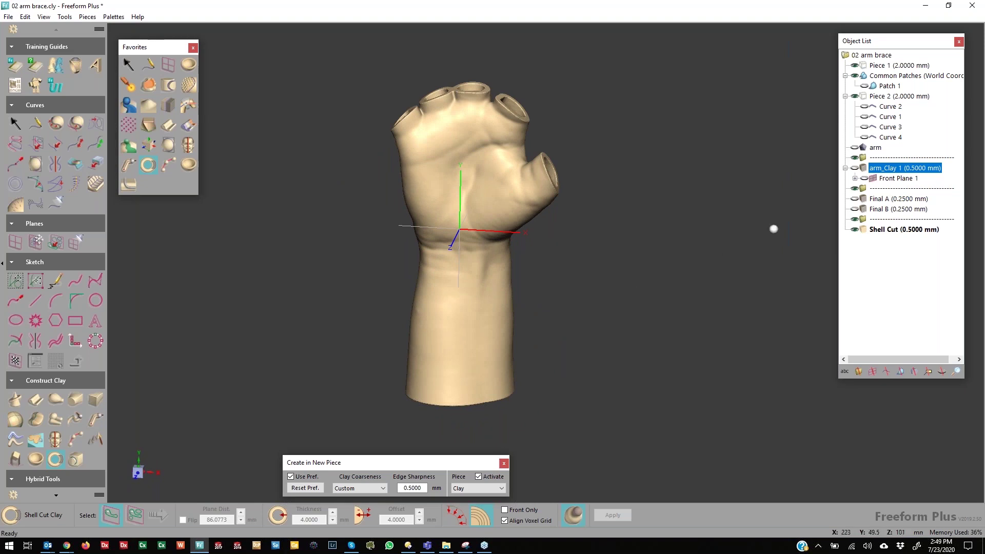
Show Patch 1 to examine how it passes through the shell, and hide it again.
left_click(866, 86)
mouse_move(499, 255)
middle_mouse_down()
mouse_move(465, 169)
mouse_move(443, 177)
mouse_move(596, 70)
mouse_move(545, 84)
mouse_move(481, 248)
mouse_move(504, 258)
middle_mouse_up()
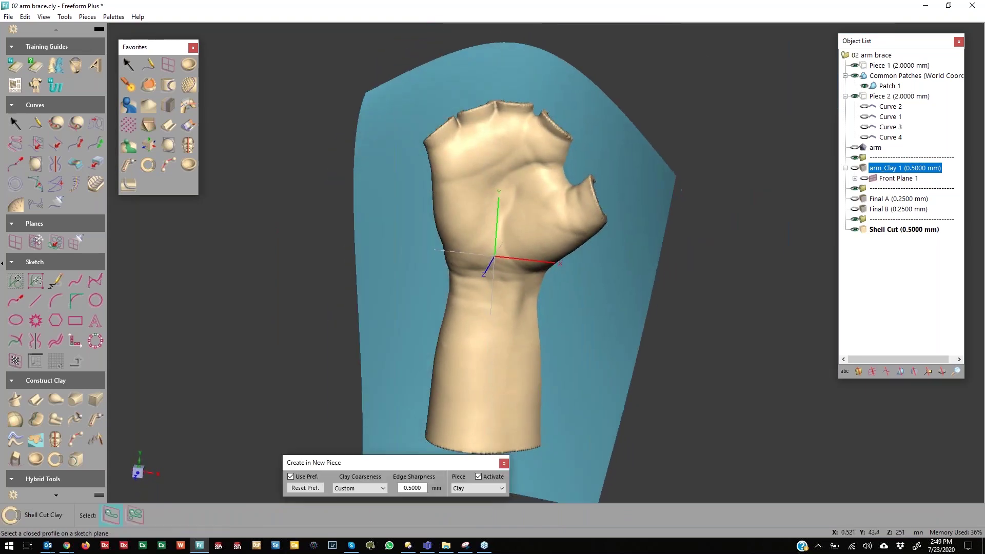
middle_click_drag(470, 365, 528, 350)
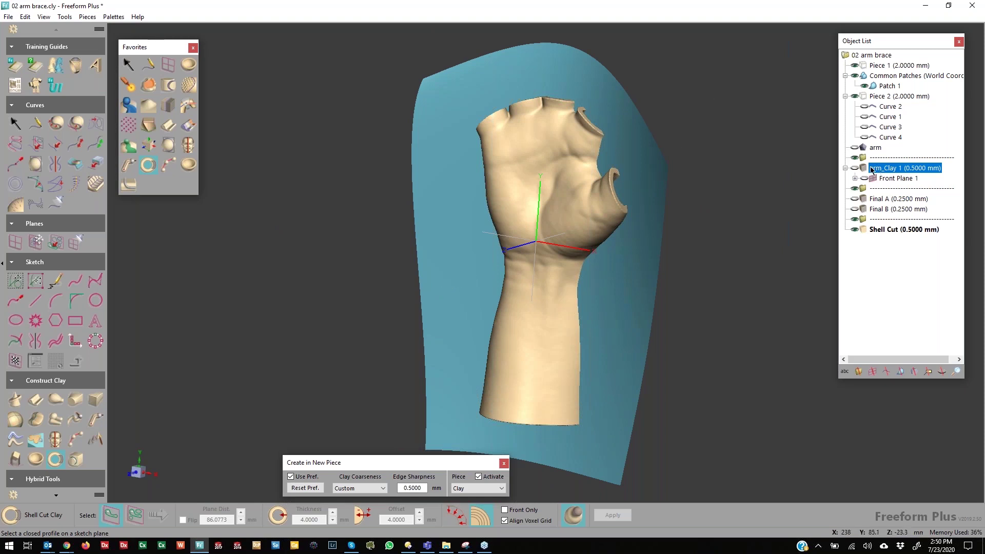
left_click(864, 86)
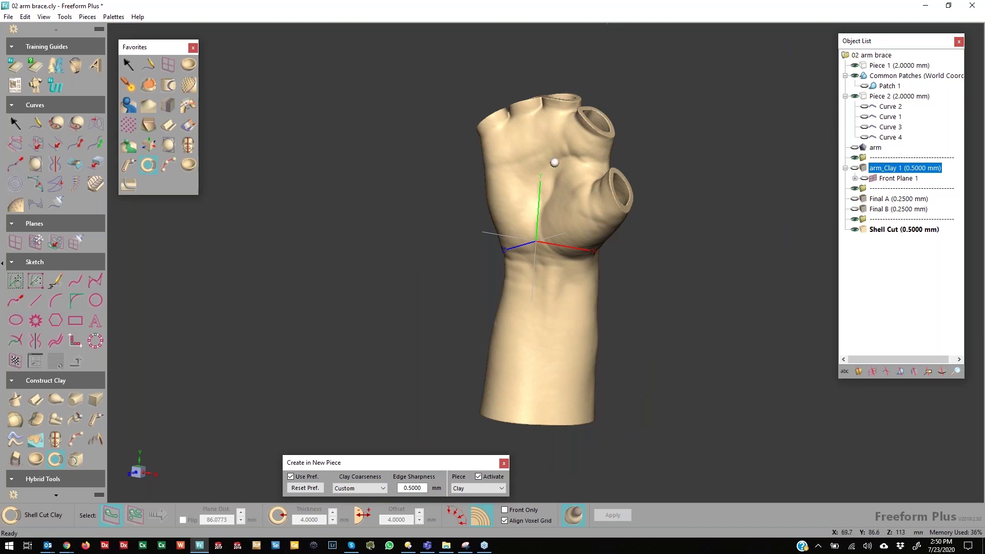
With the side view displayed, draw a three-point arched curve about 192 mm long above the finger openings.
middle_click_drag(457, 267, 275, 287)
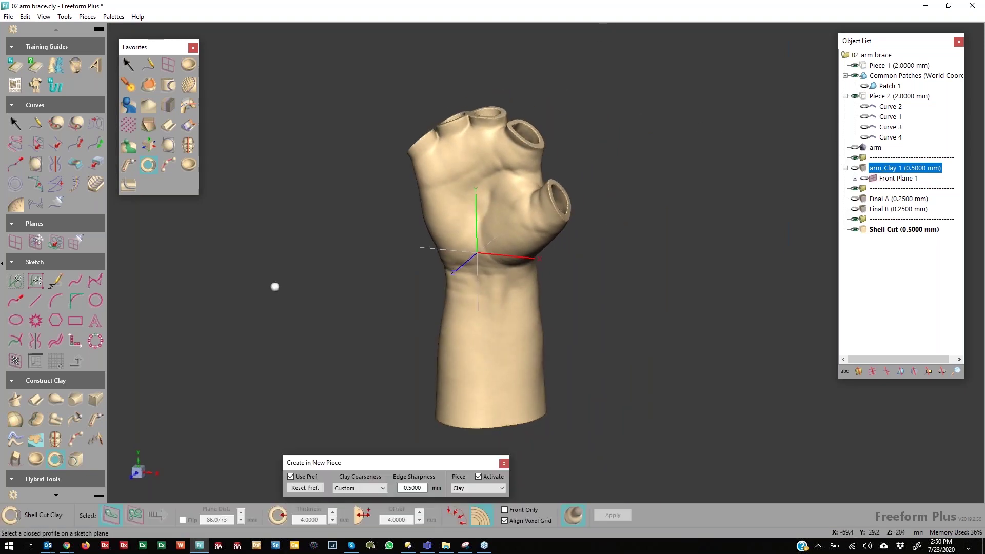
left_click(150, 66)
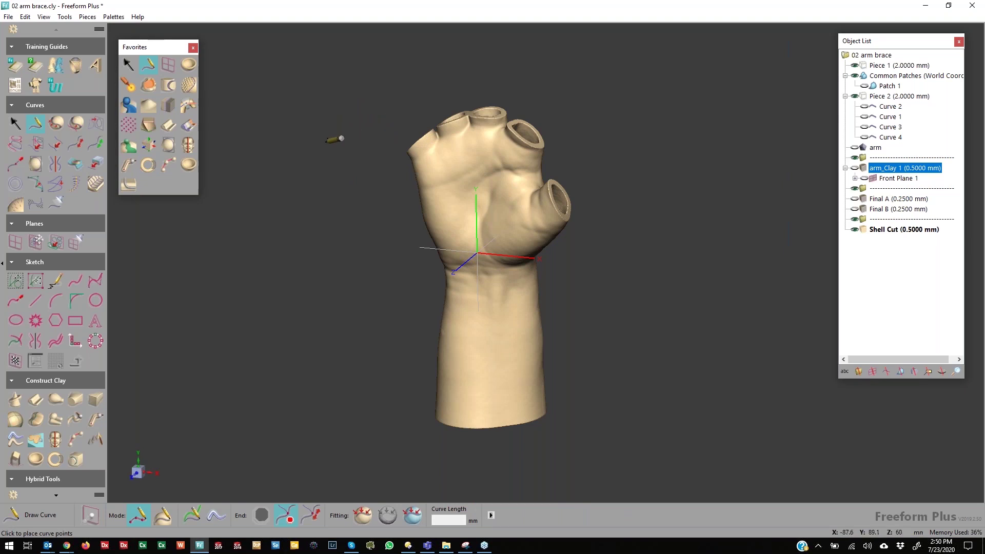
key("v")
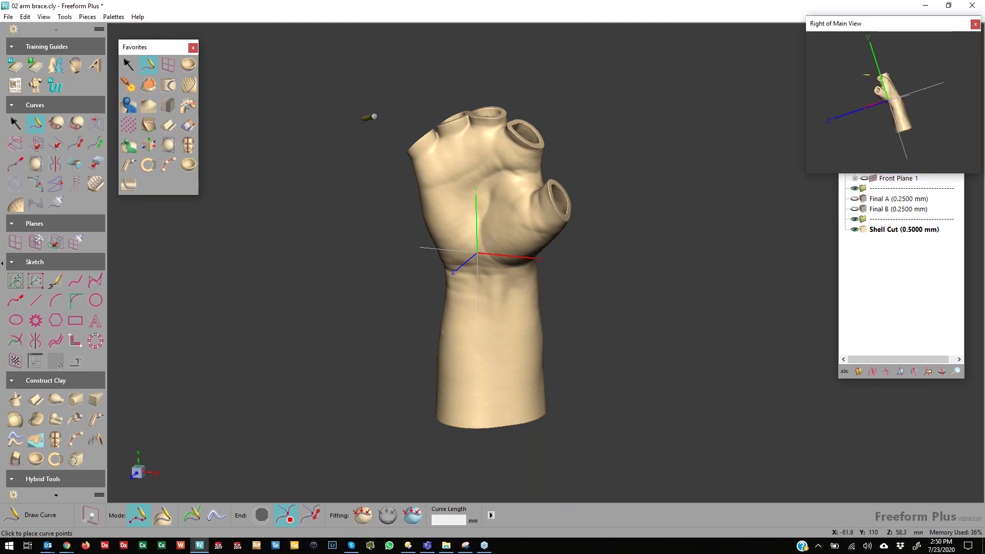
mouse_move(360, 188)
middle_mouse_down()
mouse_move(336, 214)
mouse_move(341, 180)
middle_mouse_up()
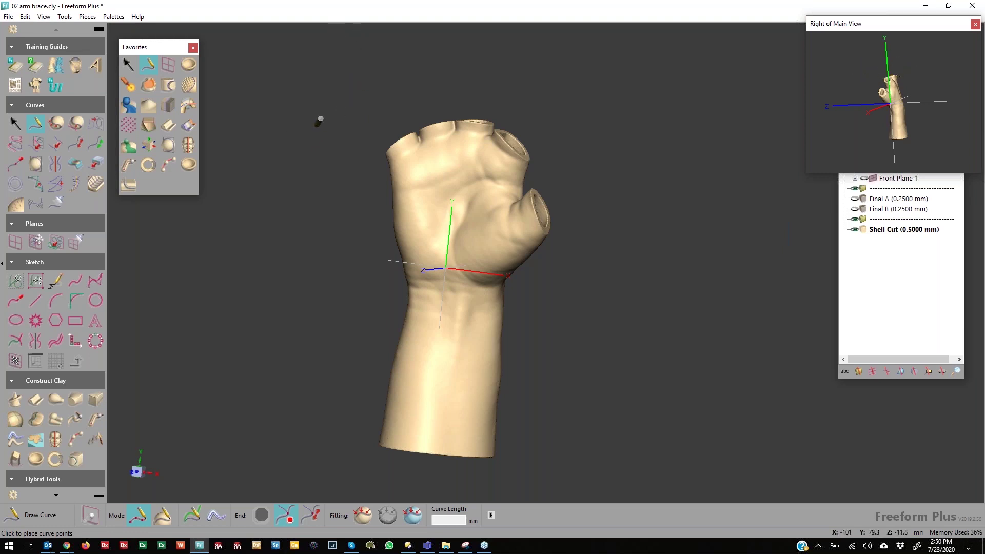
left_click(315, 125)
left_click(434, 85)
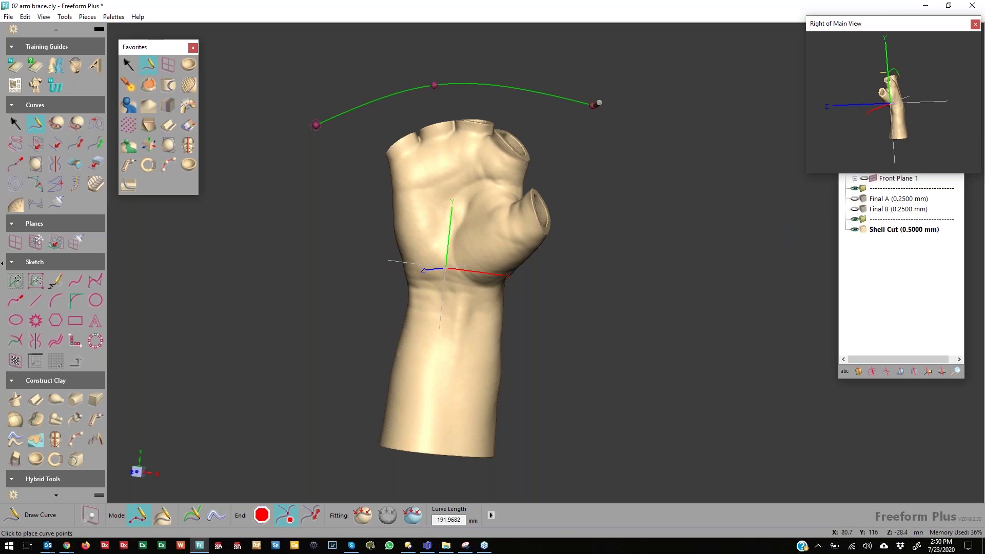
key("Escape")
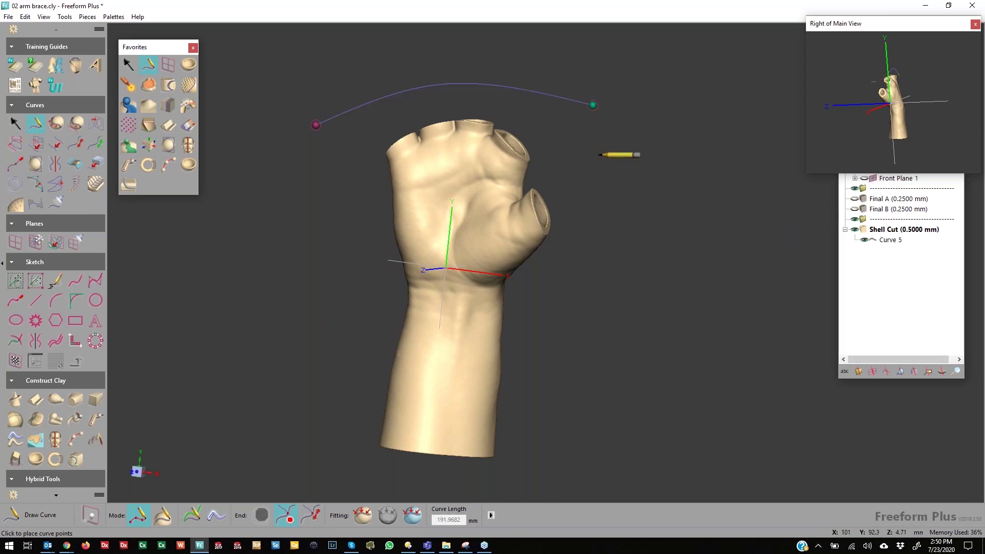
Draw a straight curve about 188 mm long below the open forearm end of the shell.
mouse_move(545, 217)
middle_mouse_down()
mouse_move(451, 198)
mouse_move(465, 237)
mouse_move(566, 192)
mouse_move(563, 170)
middle_mouse_up()
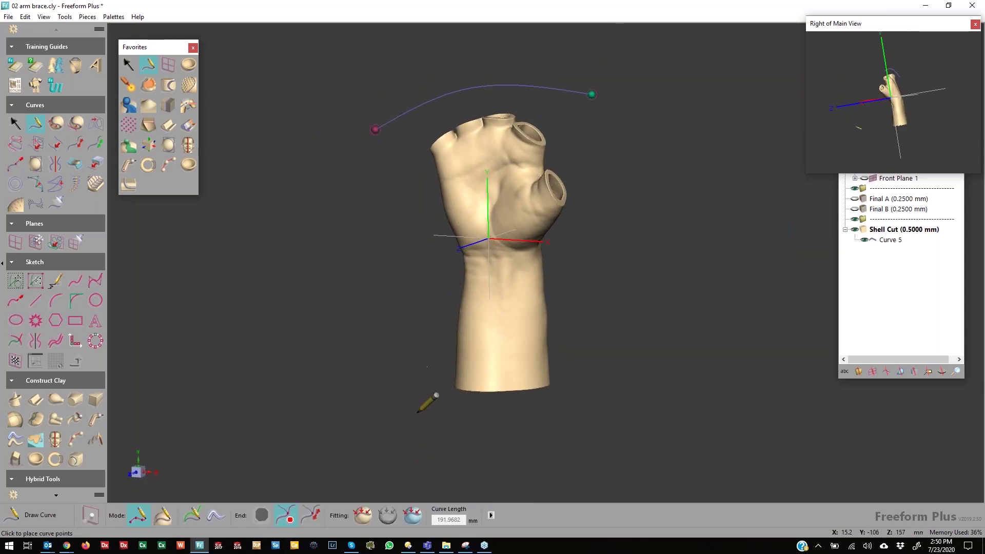
left_click(396, 427)
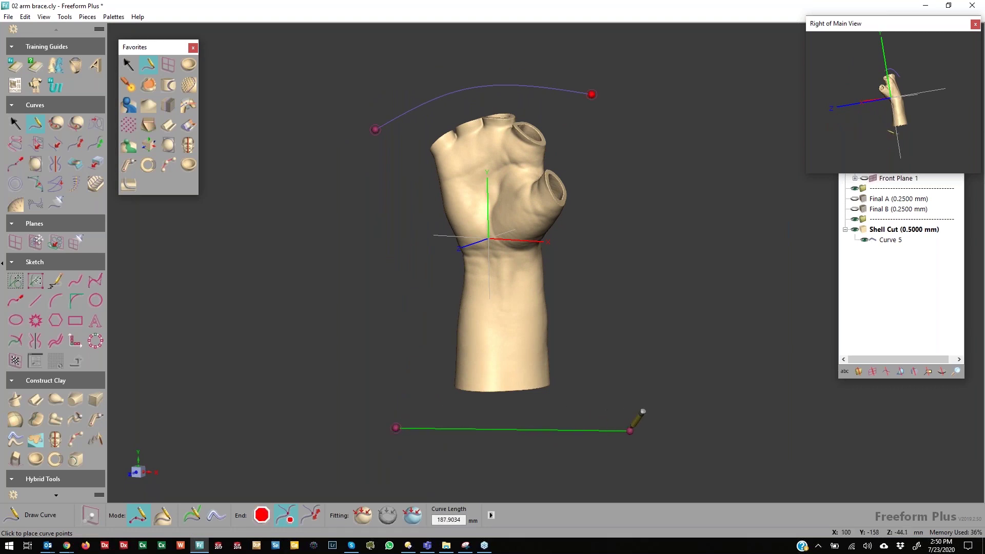
double_click(631, 430)
Close the frame around the shell with two side curves, about 277 mm on the thumb side and 239 mm opposite.
left_click(631, 431)
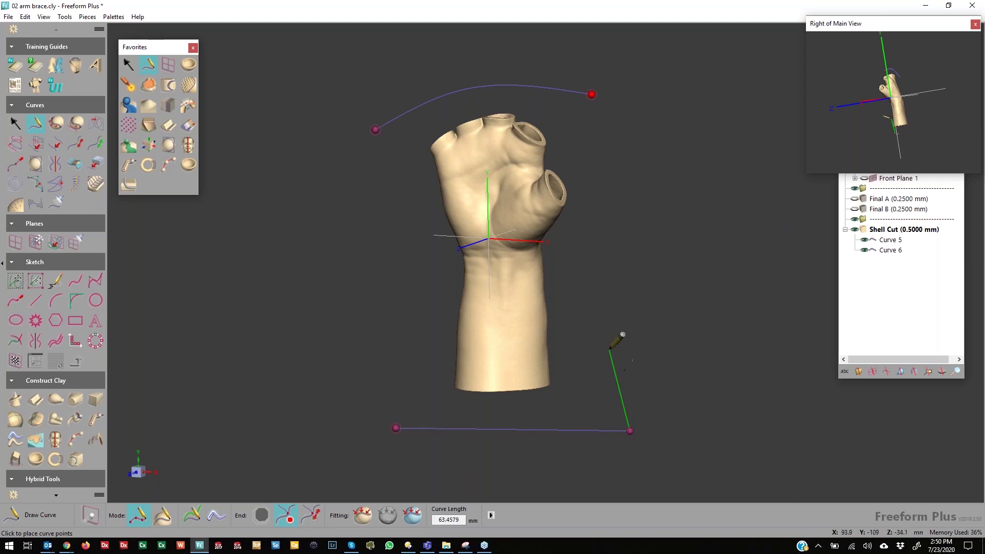
double_click(592, 95)
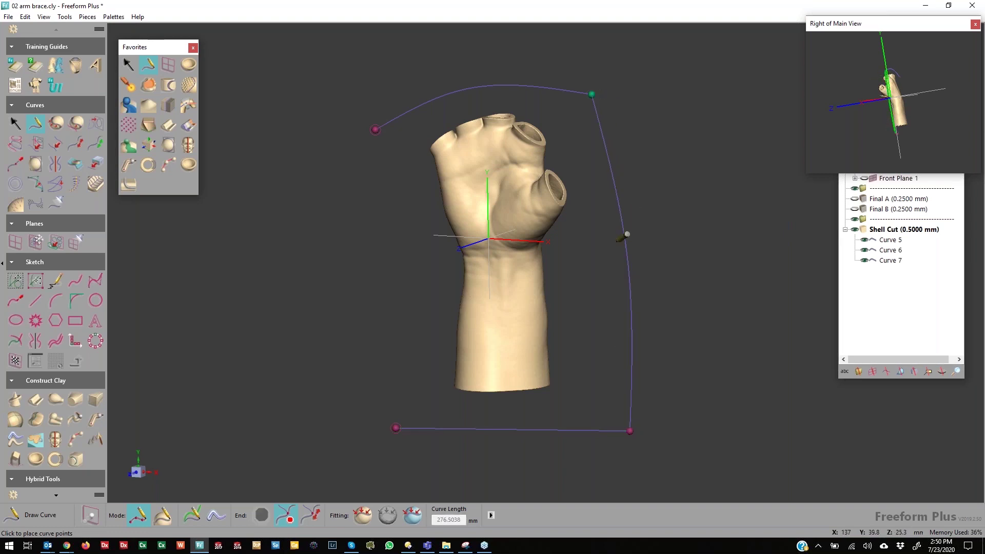
left_click(375, 130)
double_click(396, 427)
mouse_move(411, 379)
middle_mouse_down()
mouse_move(348, 397)
mouse_move(260, 400)
mouse_move(257, 351)
mouse_move(293, 341)
mouse_move(264, 283)
mouse_move(345, 316)
mouse_move(379, 365)
mouse_move(374, 336)
mouse_move(459, 369)
mouse_move(436, 380)
middle_mouse_up()
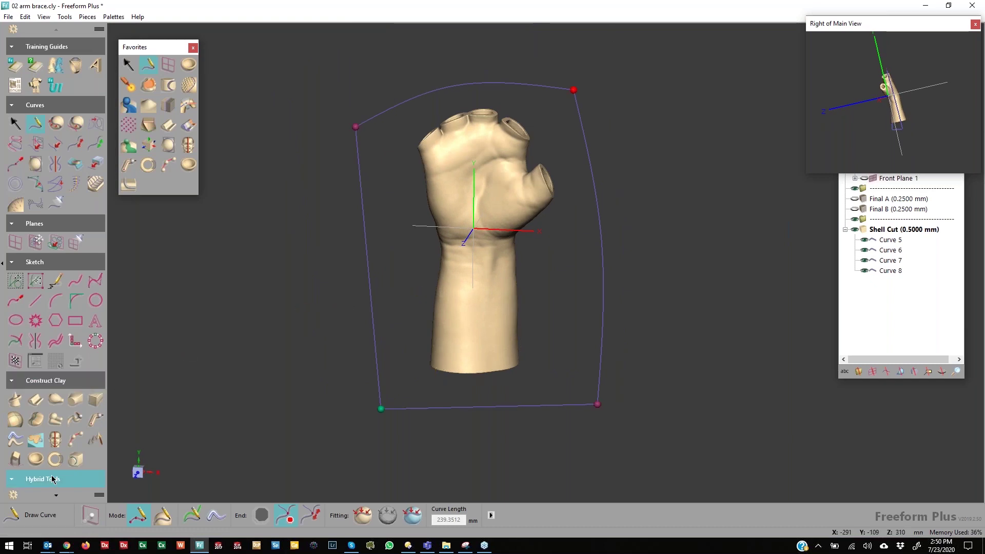
Create a patch enclosed by the four boundary curves so that it passes through the shell.
scroll(49, 410, "down", 8)
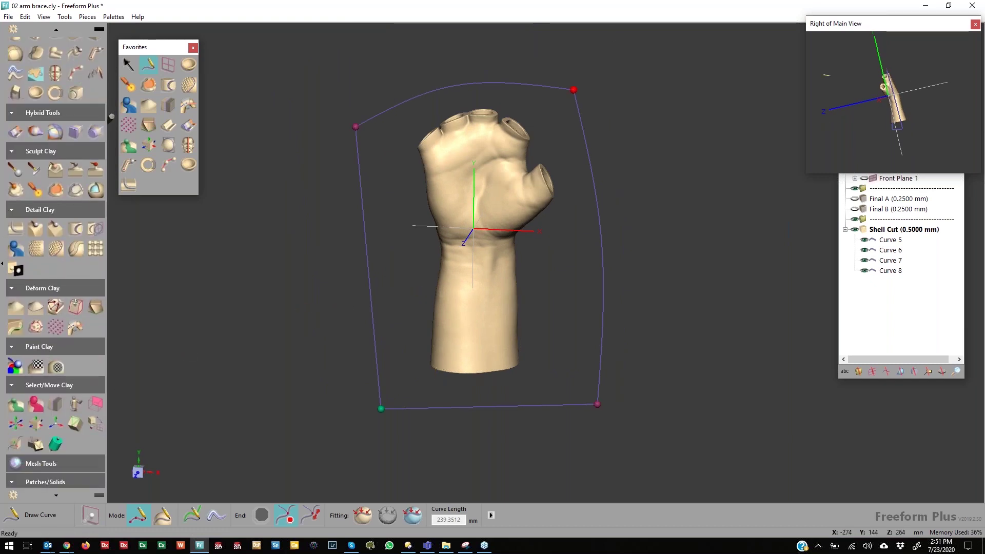
scroll(52, 461, "down", 6)
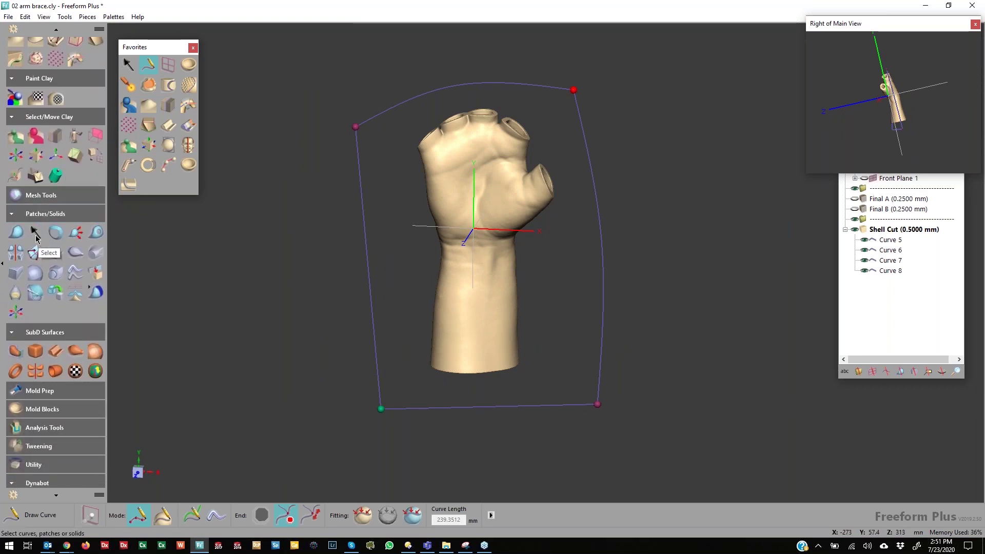
left_click(21, 232)
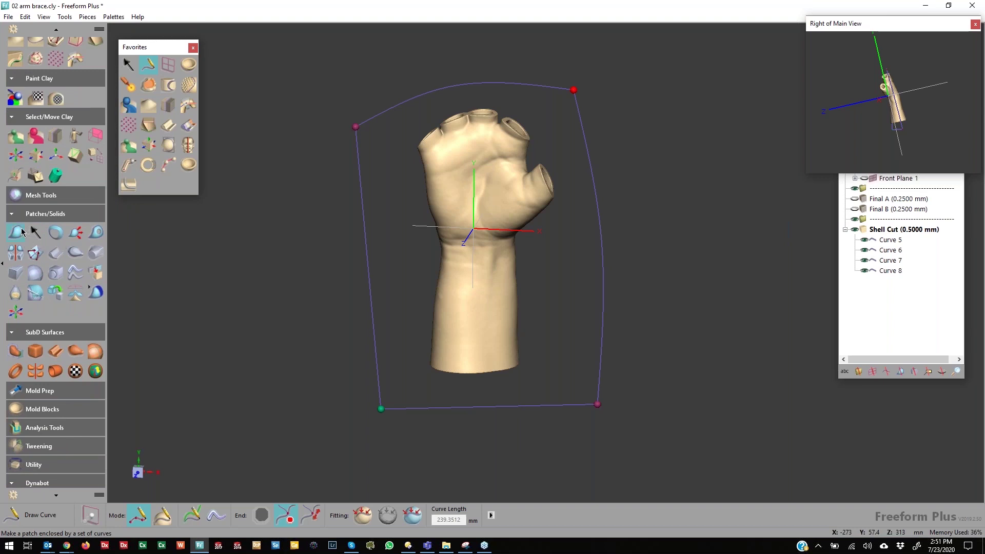
left_click(354, 129)
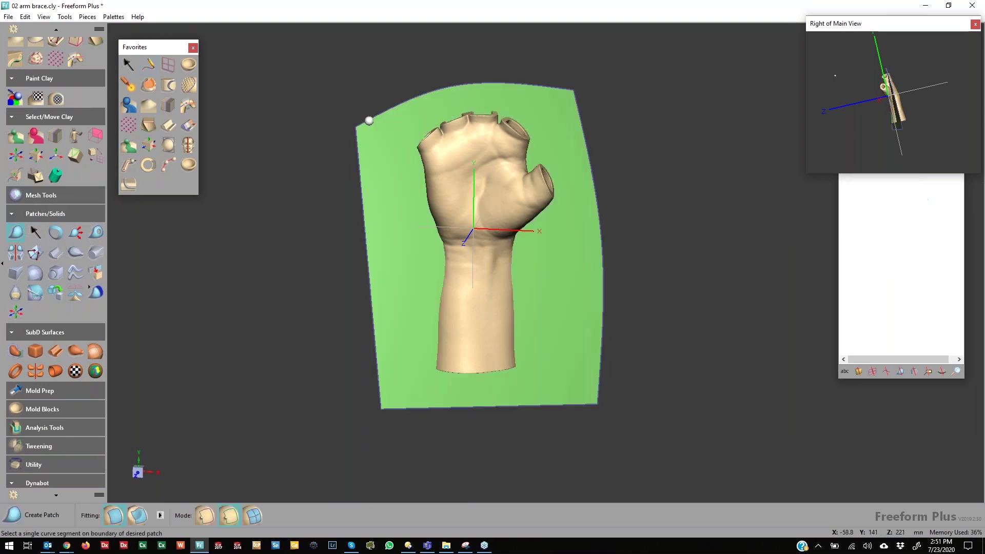
Pull the middle and upper end points of the patch's thumb-side boundary curve inward, making the curve about 284 mm long.
mouse_move(491, 196)
middle_mouse_down()
mouse_move(377, 239)
mouse_move(414, 233)
mouse_move(508, 128)
mouse_move(521, 203)
mouse_move(476, 226)
mouse_move(487, 204)
mouse_move(476, 198)
mouse_move(591, 171)
mouse_move(662, 246)
mouse_move(512, 189)
mouse_move(517, 180)
mouse_move(505, 190)
middle_mouse_up()
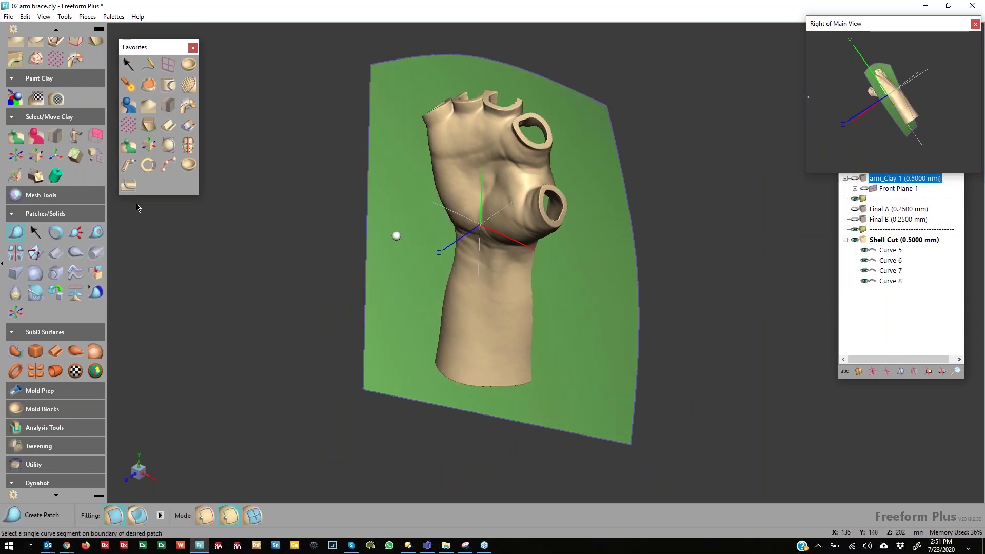
key("Escape")
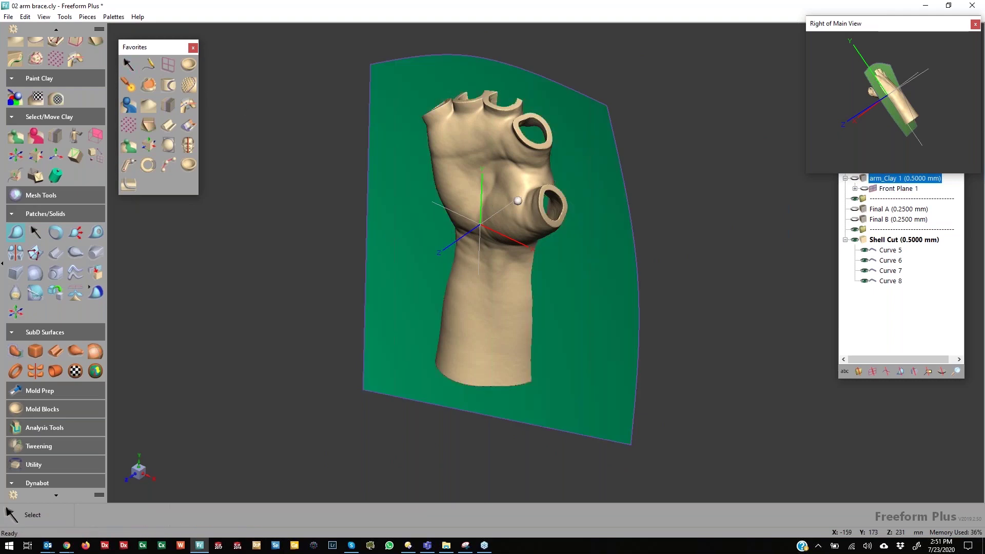
left_click(627, 229)
left_click(635, 234)
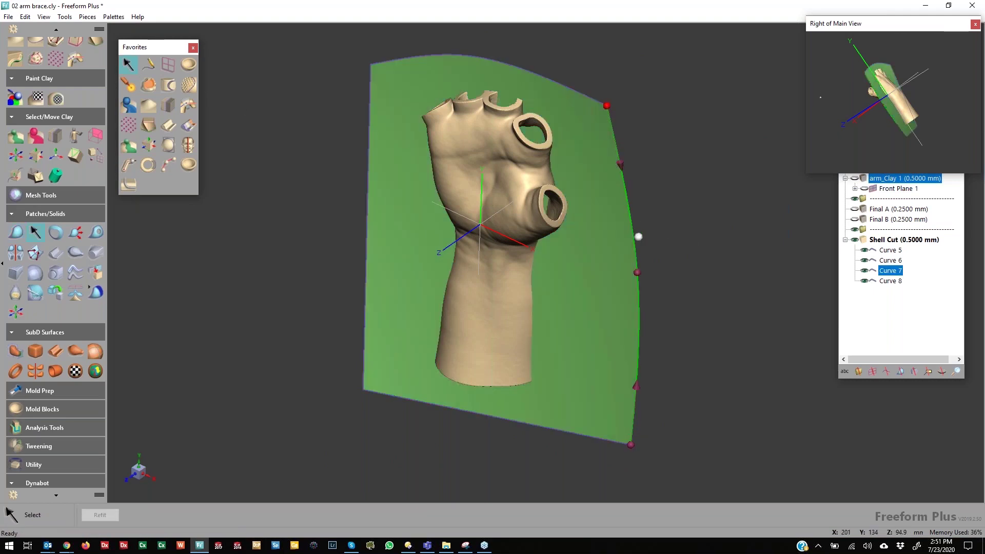
left_click(638, 268)
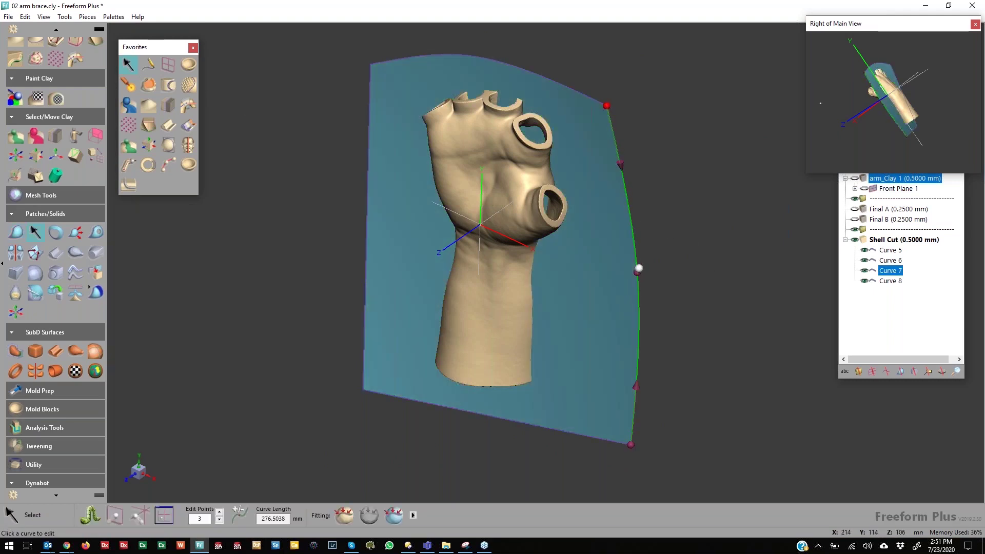
left_click_drag(638, 272, 608, 273)
left_click_drag(607, 106, 591, 106)
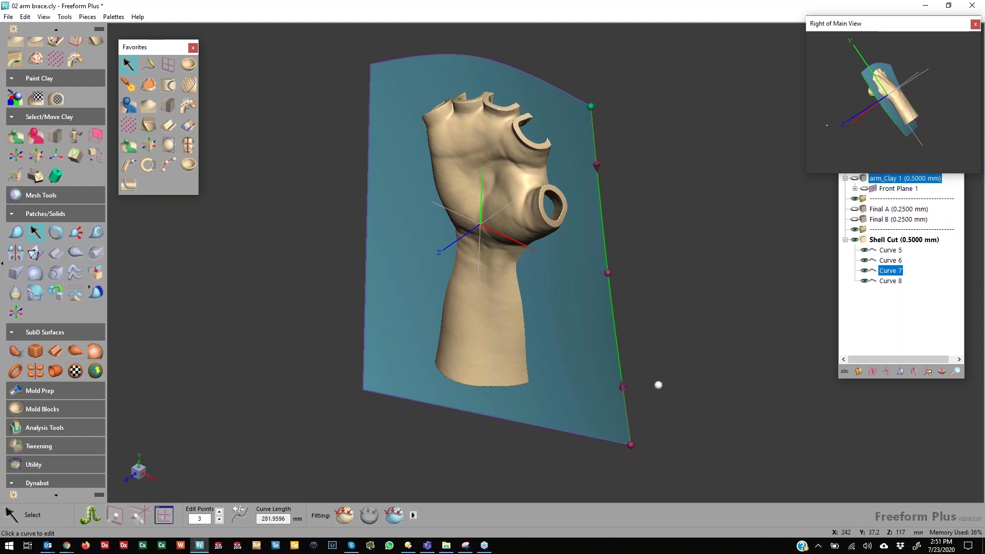
left_click_drag(608, 272, 590, 275)
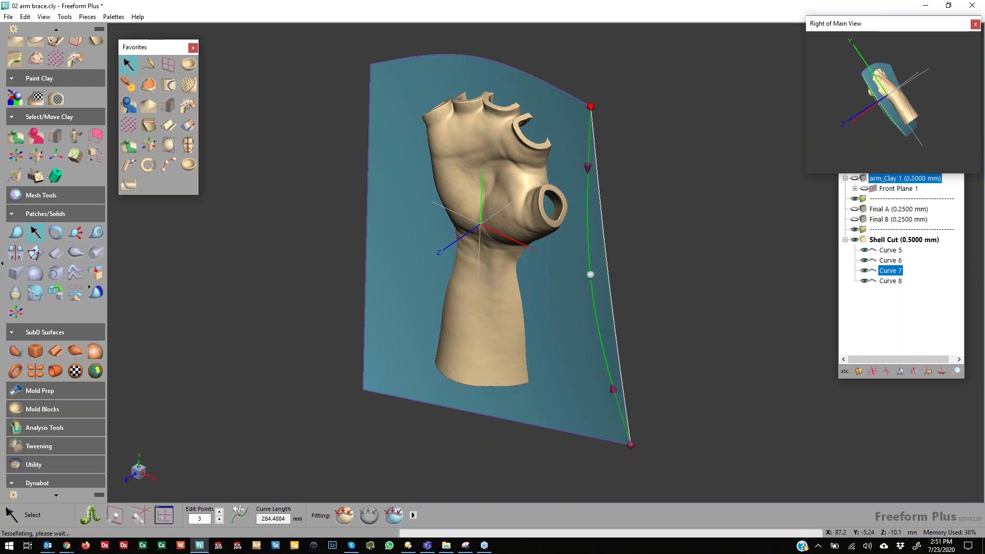
Move both ends and the middle point of the thumb-side curve closer to the shell, giving a length of about 276 mm.
left_click_drag(591, 106, 576, 112)
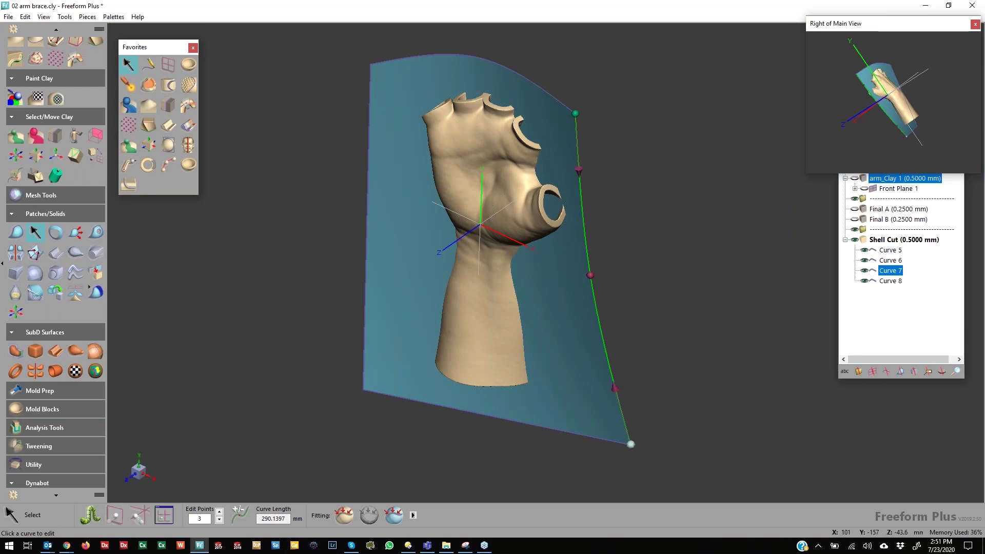
left_click_drag(621, 440, 608, 433)
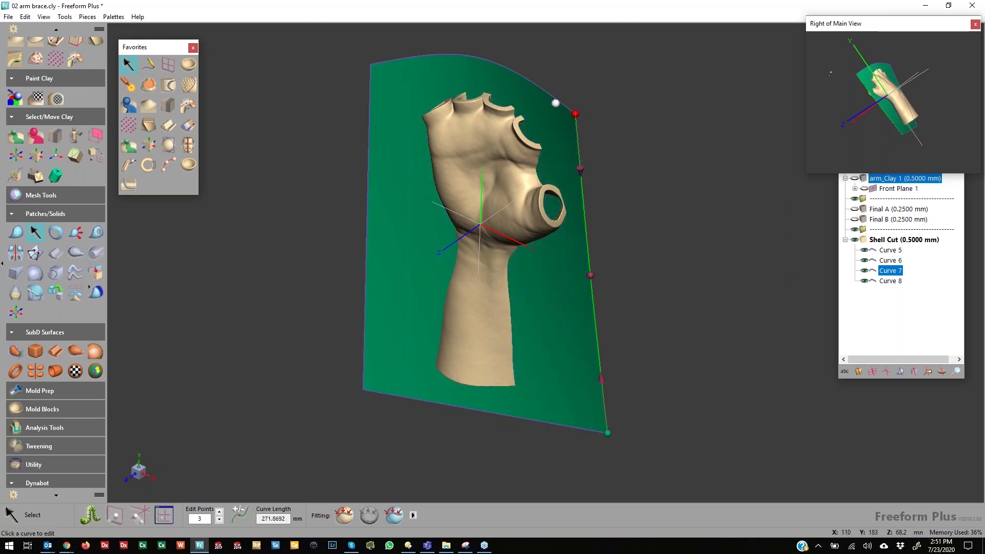
left_click_drag(570, 116, 567, 119)
left_click_drag(589, 274, 577, 271)
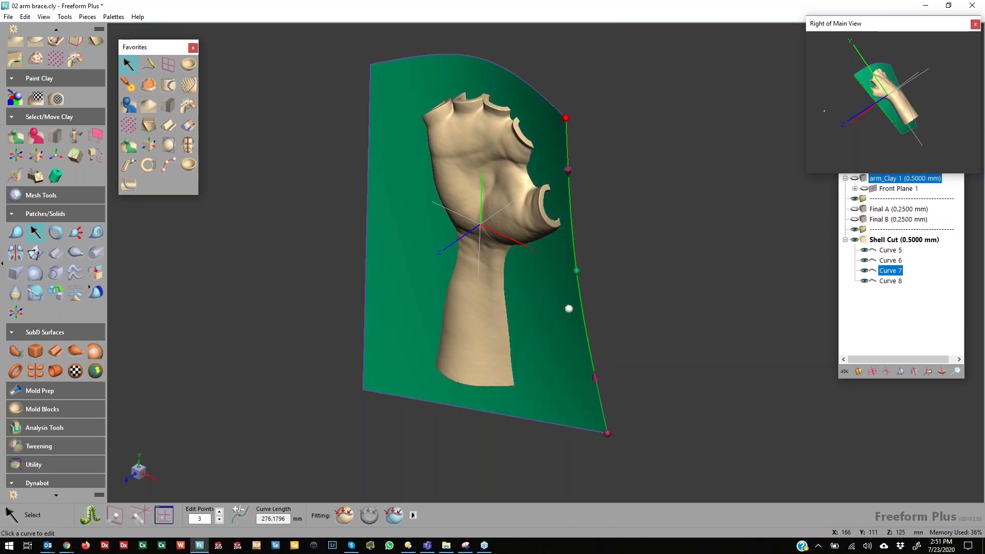
Move the arched curve's little-finger end inward to a curve length of about 194 mm and close the secondary view.
middle_click_drag(525, 286, 393, 208)
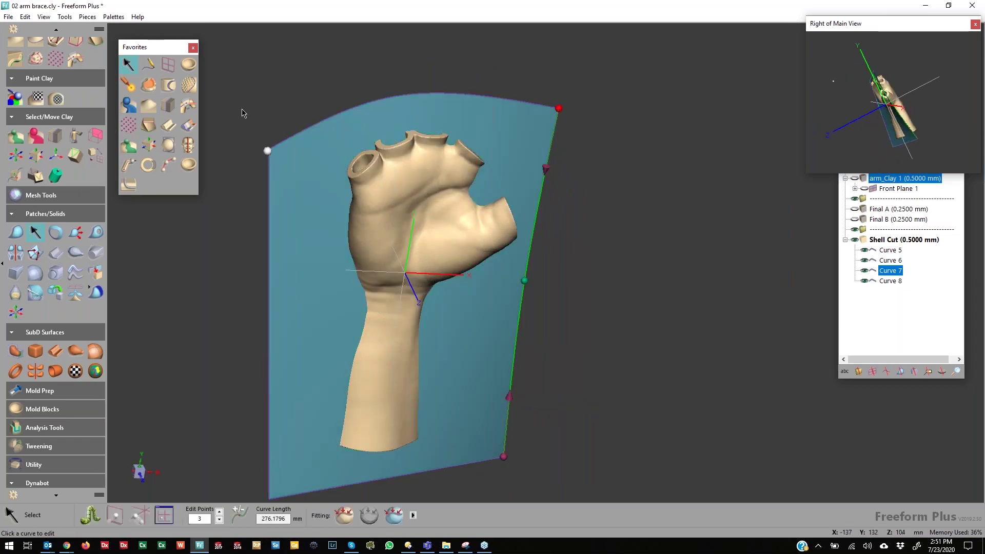
left_click(270, 149)
left_click_drag(273, 152, 300, 164)
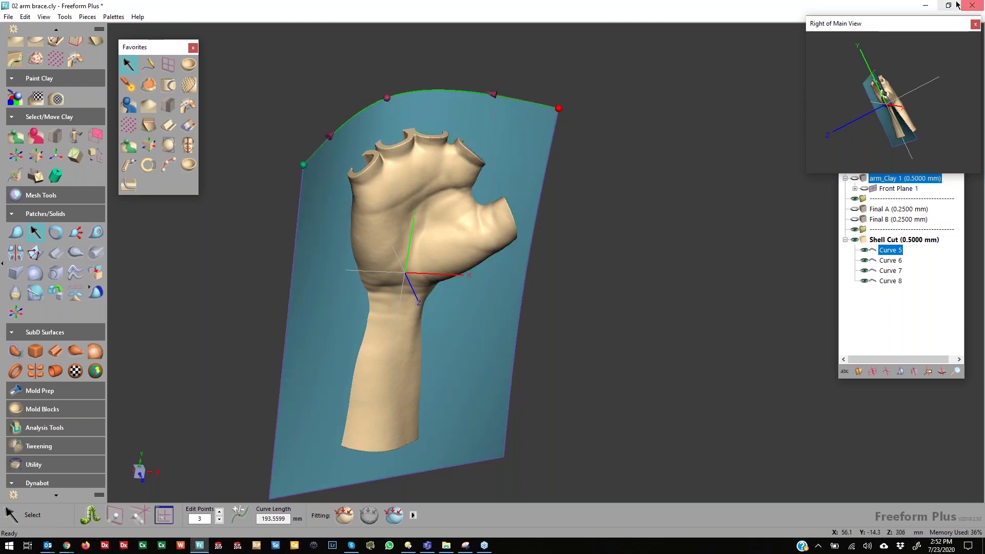
left_click(975, 24)
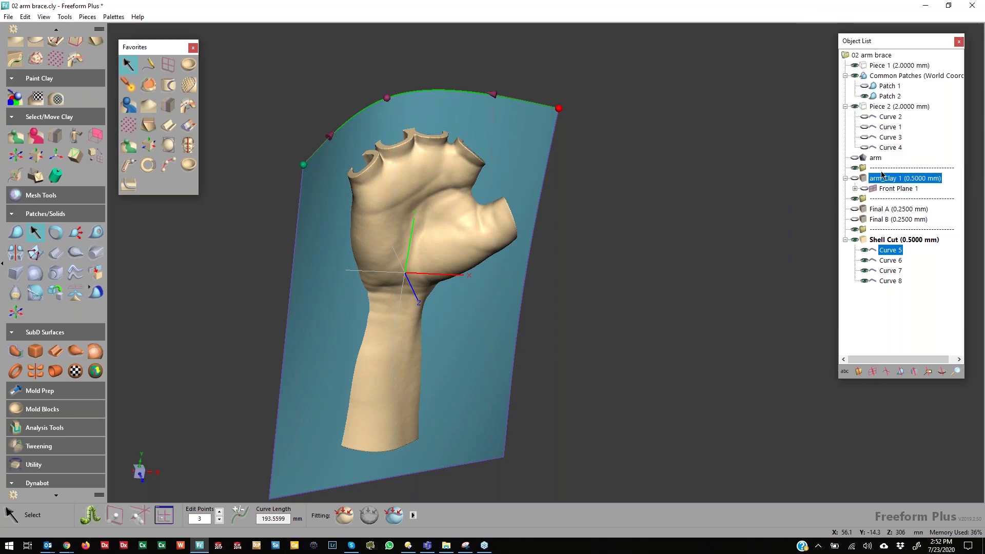
middle_click_drag(720, 184, 684, 177)
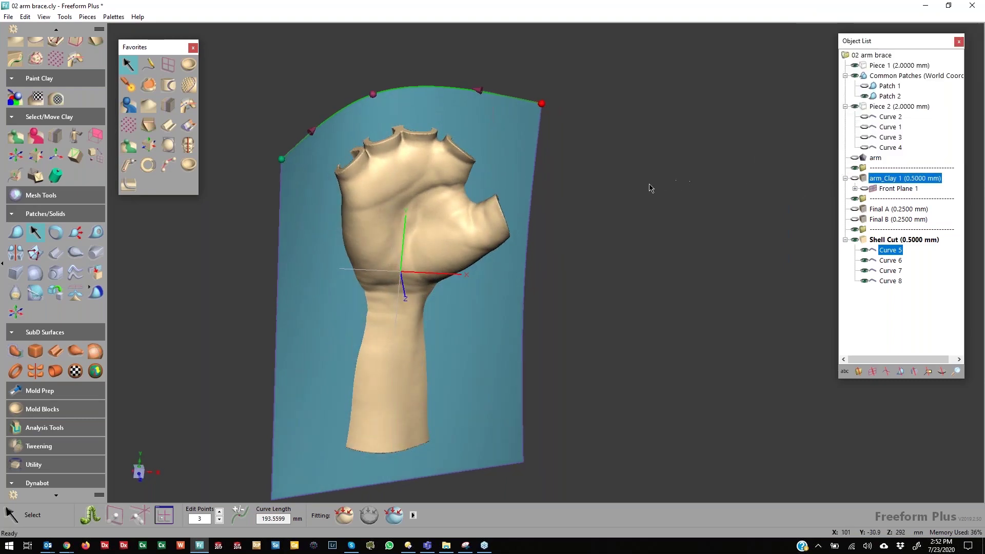
Show Patch 1 in place of Patch 2 and hide Curve 5 through Curve 8.
left_click(865, 96)
left_click(865, 86)
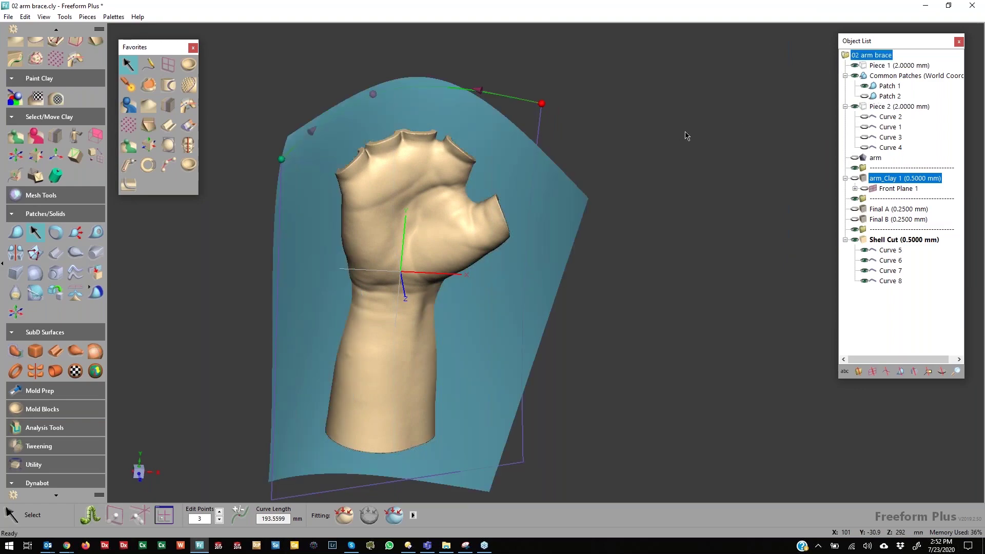
middle_click_drag(689, 136, 666, 206)
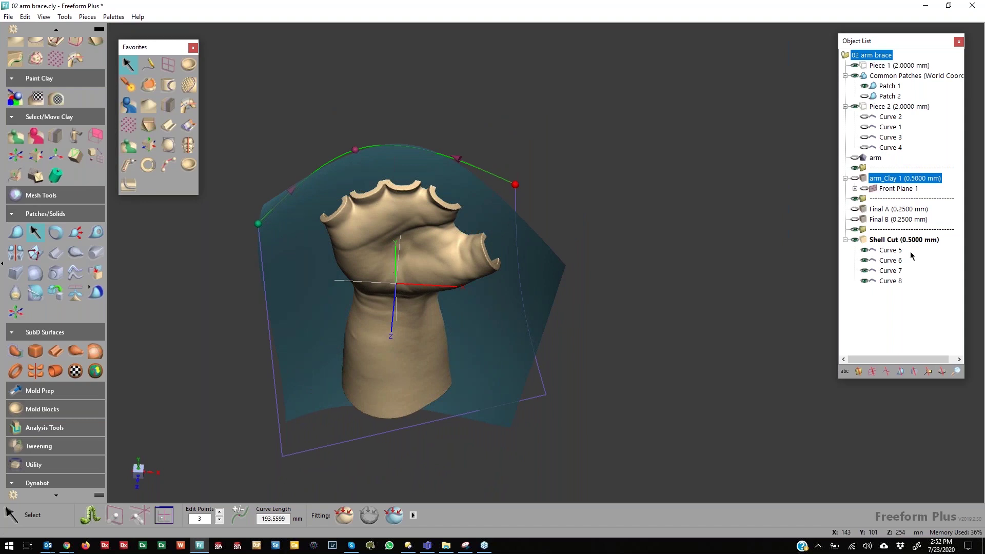
left_click_drag(911, 255, 889, 285)
key("h")
middle_click_drag(693, 166, 682, 104)
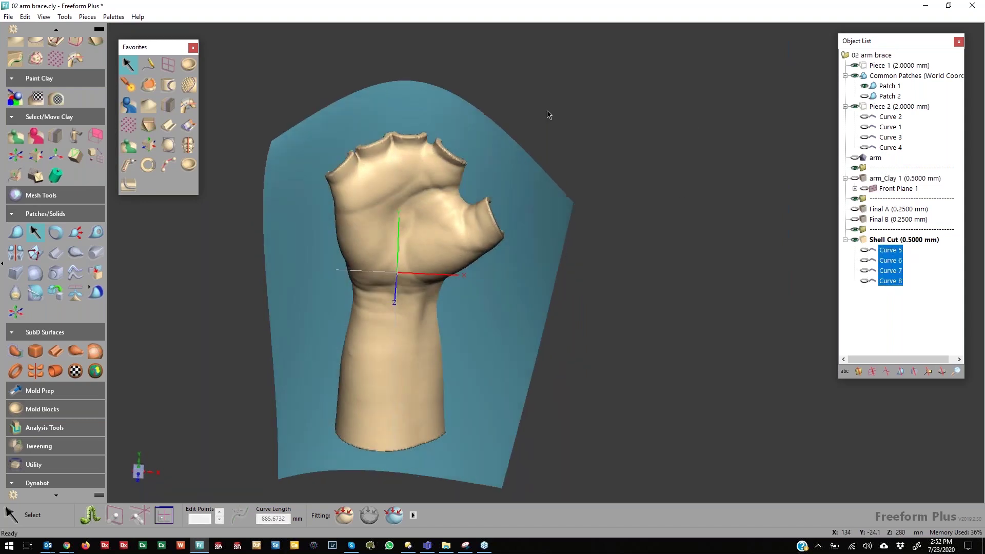
Separate the Shell Cut clay using Patch 1 as the boundary, splitting the palm side off into a new piece.
left_click(168, 105)
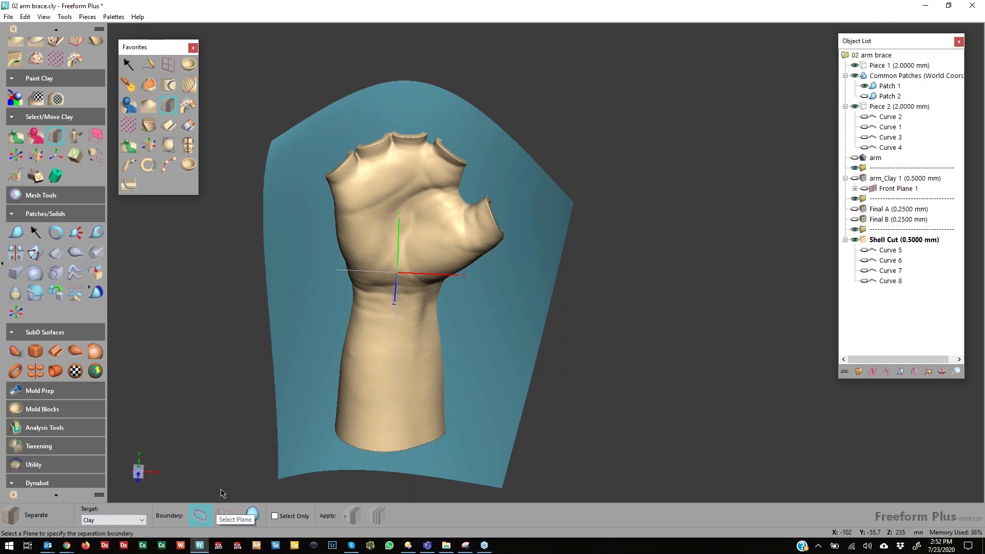
left_click(251, 518)
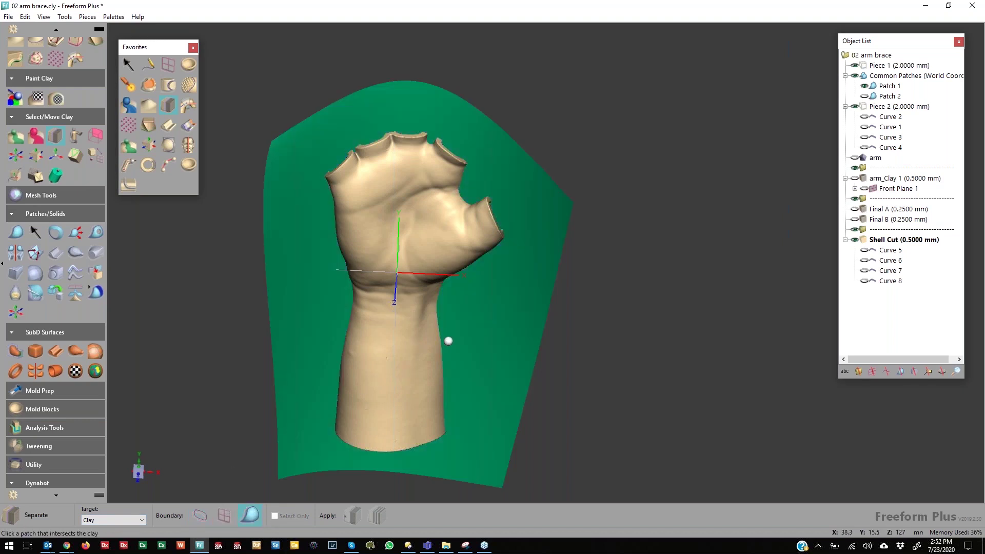
left_click(449, 341)
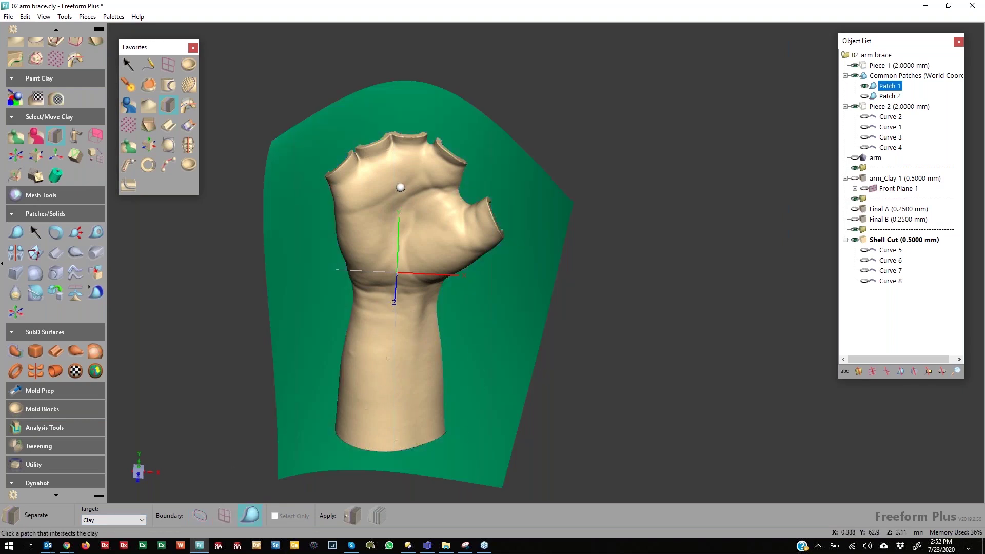
left_click(357, 520)
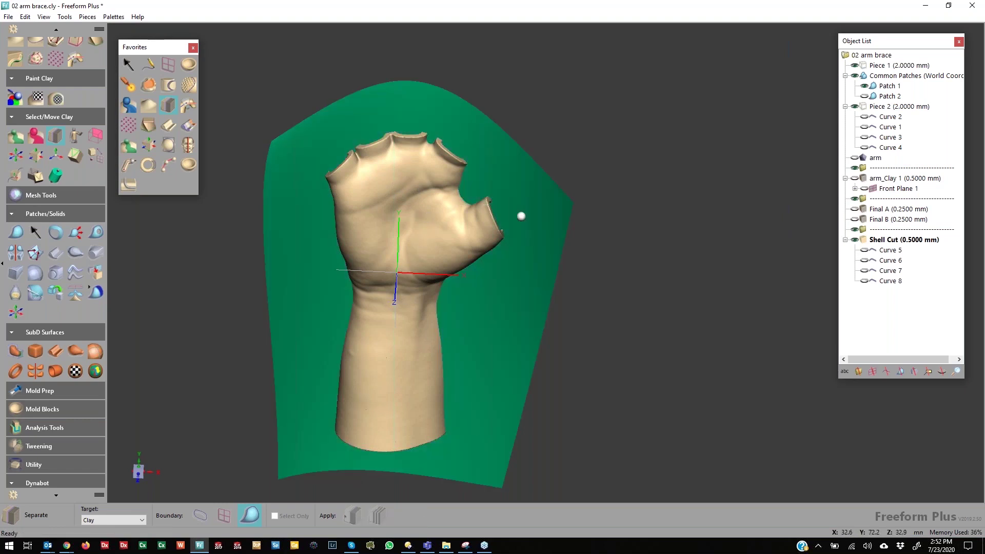
left_click(521, 216)
left_click(353, 516)
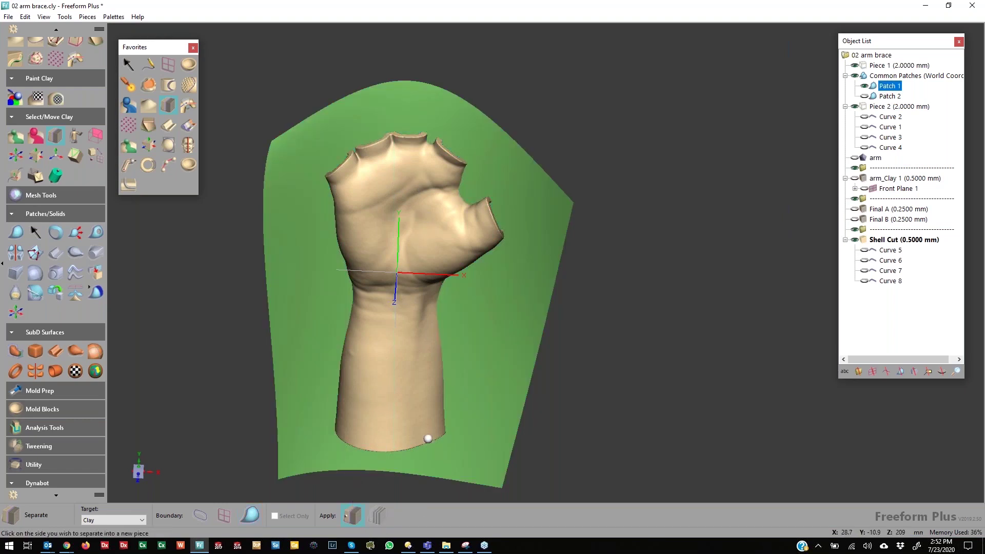
middle_click_drag(461, 299, 552, 264)
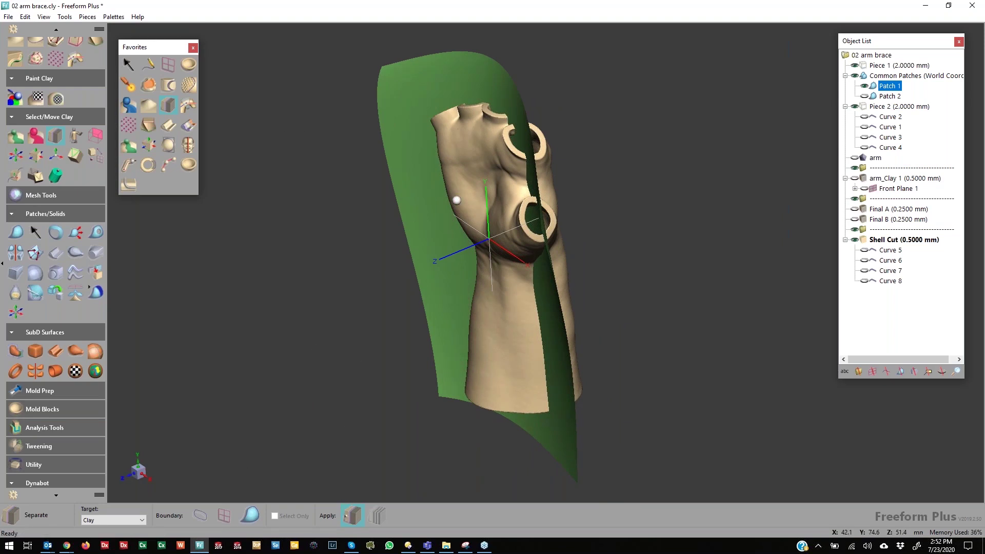
mouse_move(346, 552)
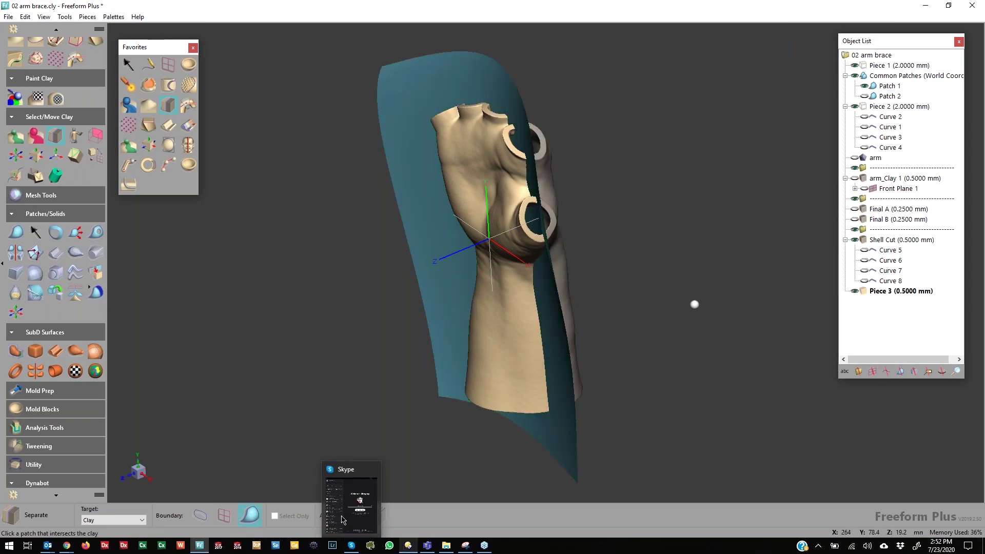
Hide Patch 1 and the separated palm-side piece, and face the outside of the remaining back-of-hand half.
left_click(867, 88)
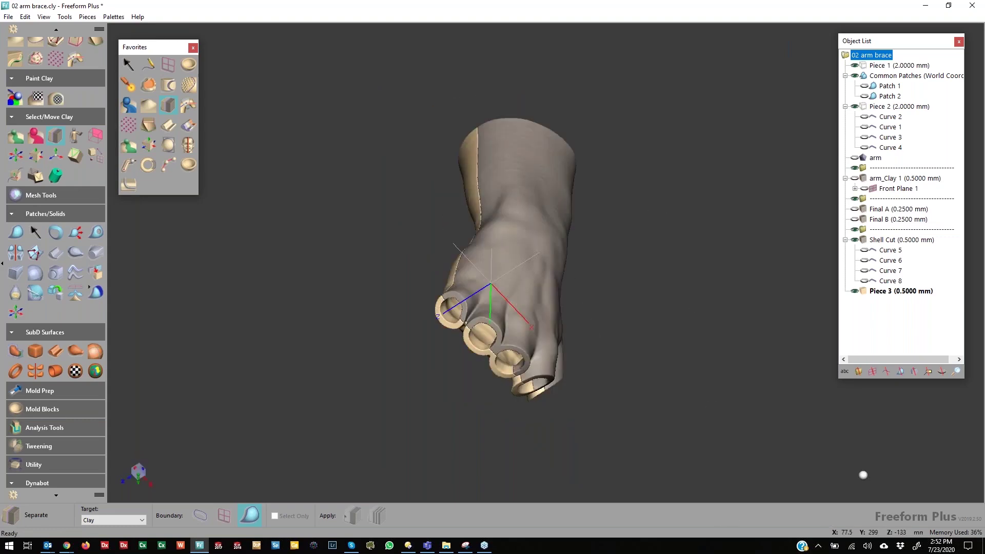
middle_click_drag(581, 328, 565, 133)
middle_click_drag(452, 469, 652, 405)
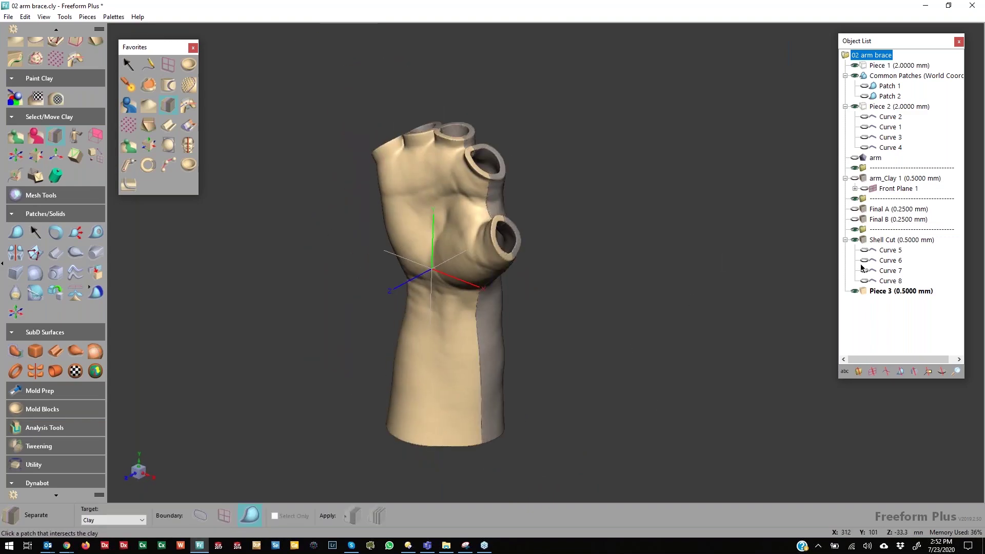
left_click(855, 292)
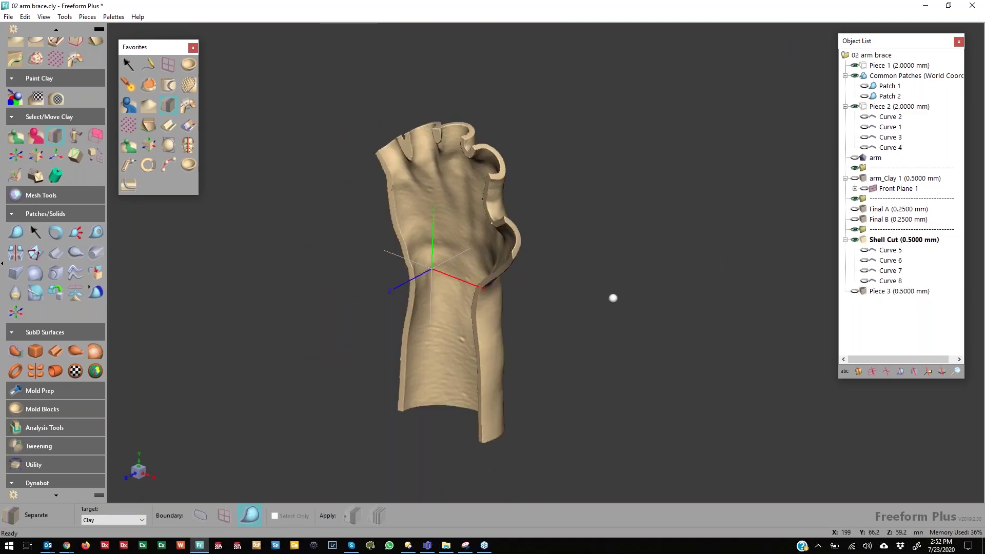
middle_click_drag(506, 377, 615, 488)
middle_click_drag(389, 408, 306, 323)
middle_click_drag(484, 188, 488, 165)
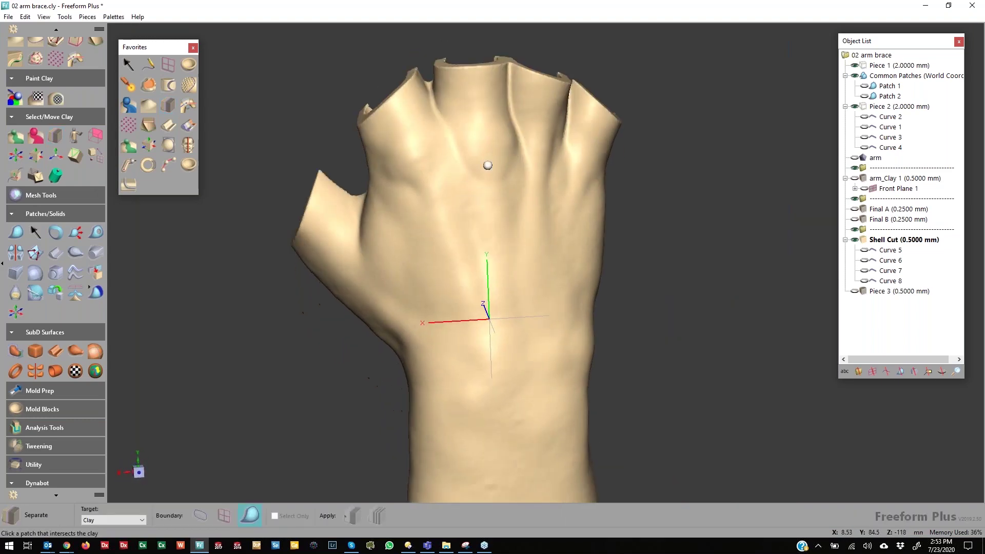
Set up Emboss Area with the custom pattern "3D Systems Cube correct space.png" and a falloff of 0%.
left_click(128, 107)
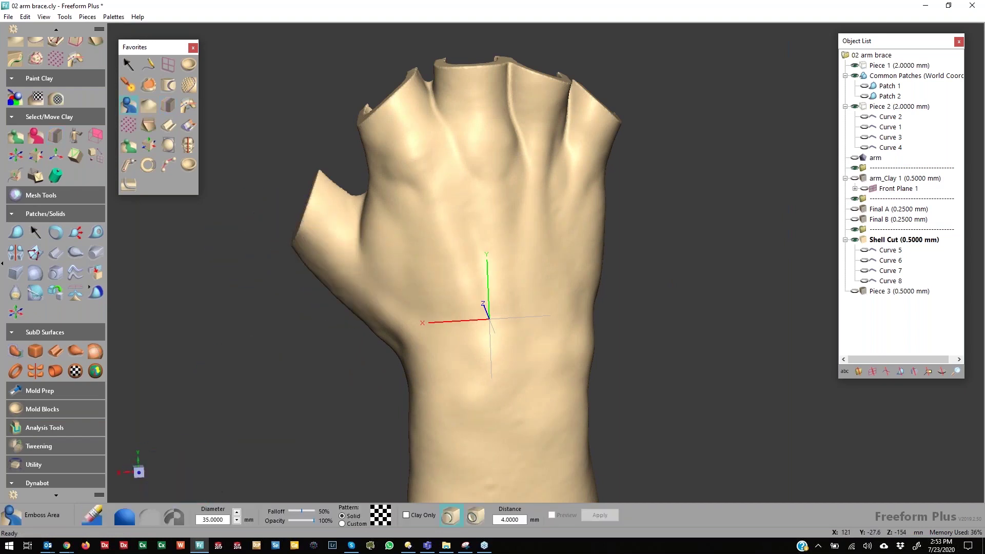
left_click(381, 513)
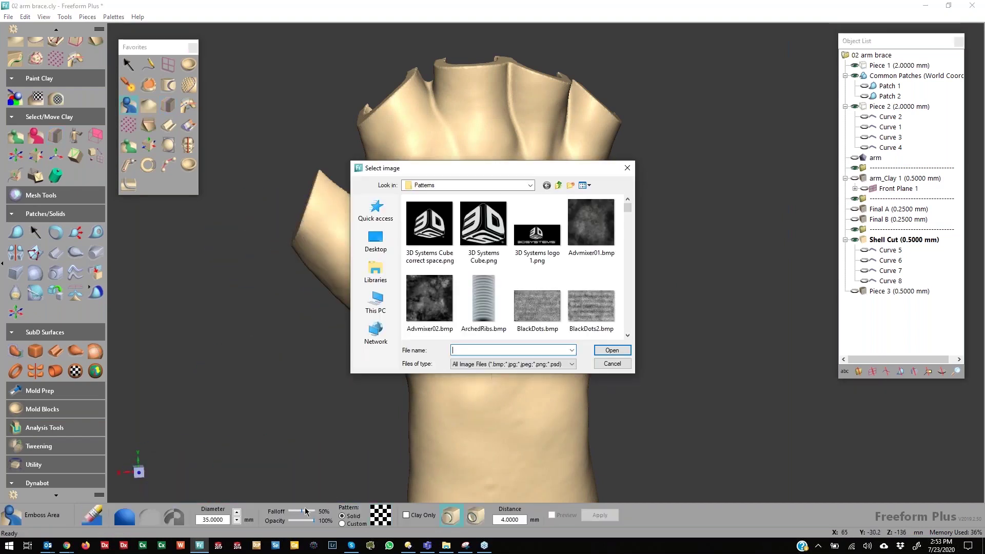
left_click(430, 226)
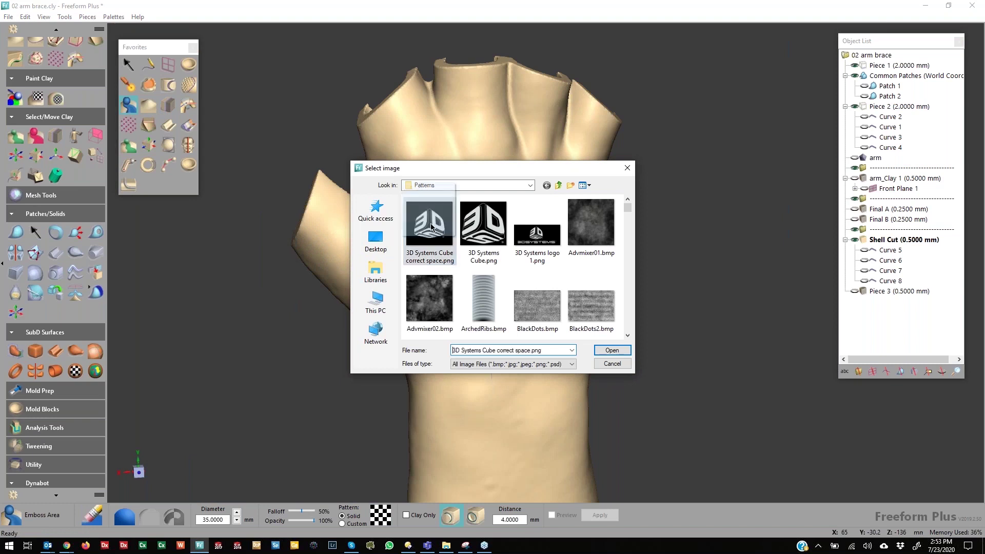
left_click(611, 351)
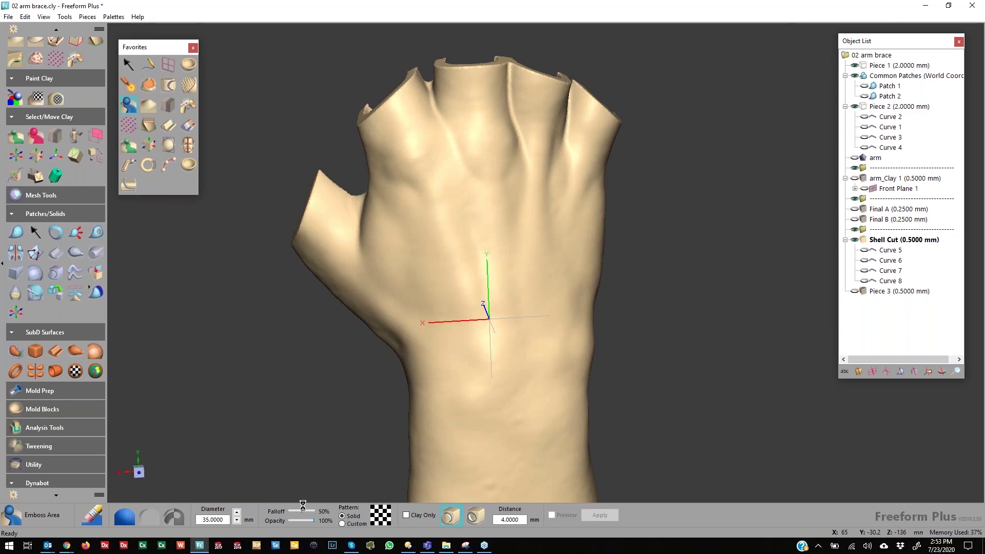
left_click(343, 524)
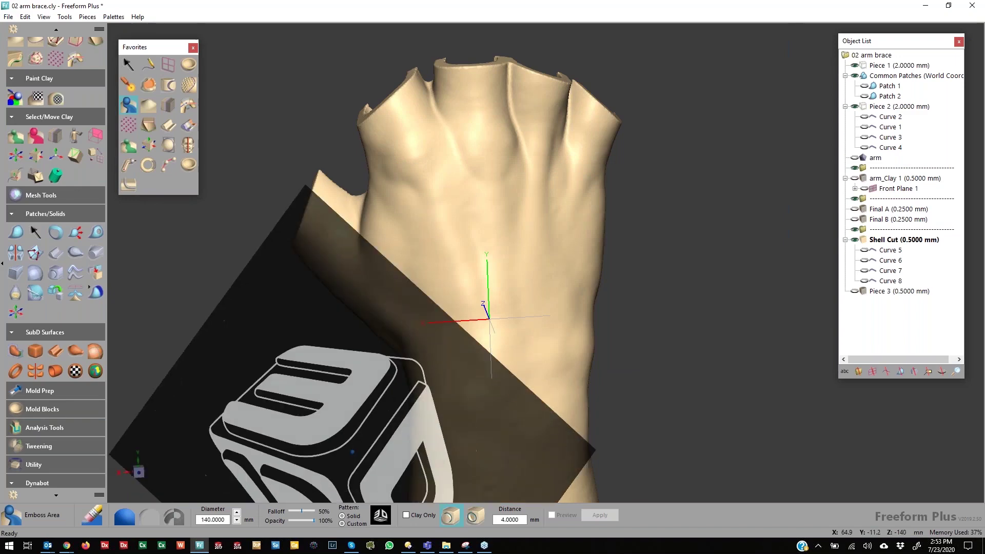
left_click_drag(301, 516, 289, 512)
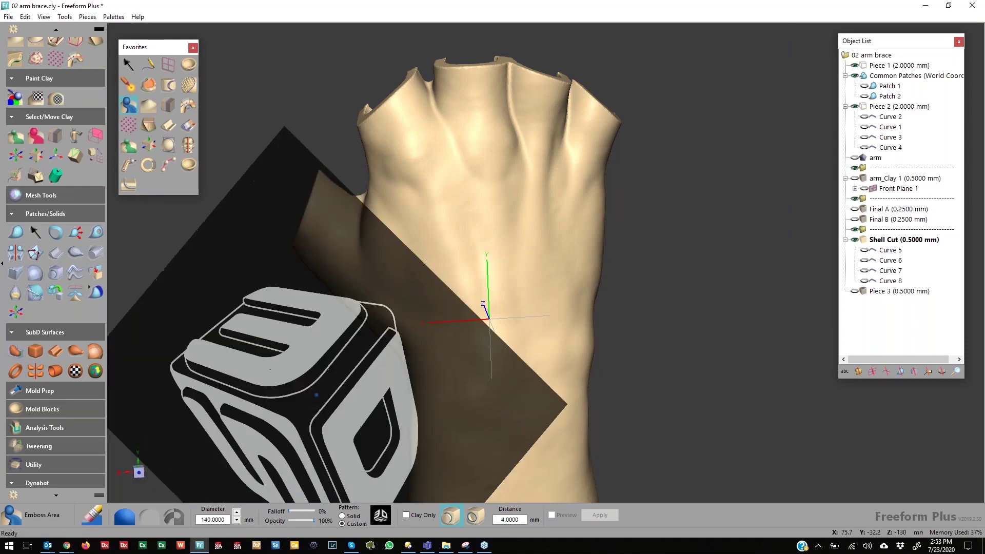
Reduce the pattern diameter to 59.5 mm and stamp the cube logo upright on the back of the hand.
key("minus")
key("minus")
key("minus")
key("minus")
key("minus")
key("minus")
key("minus")
key("minus")
key("minus")
key("minus")
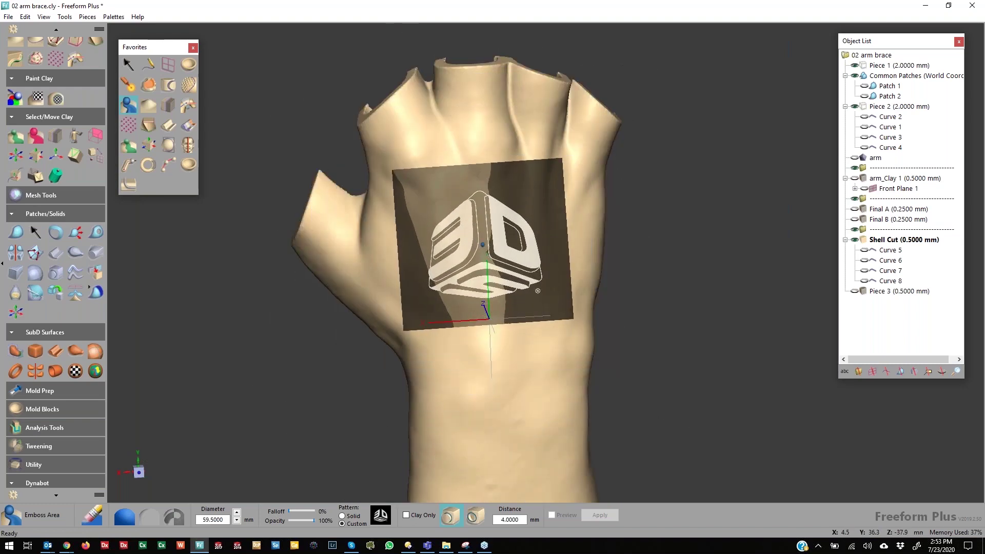
left_click(485, 245)
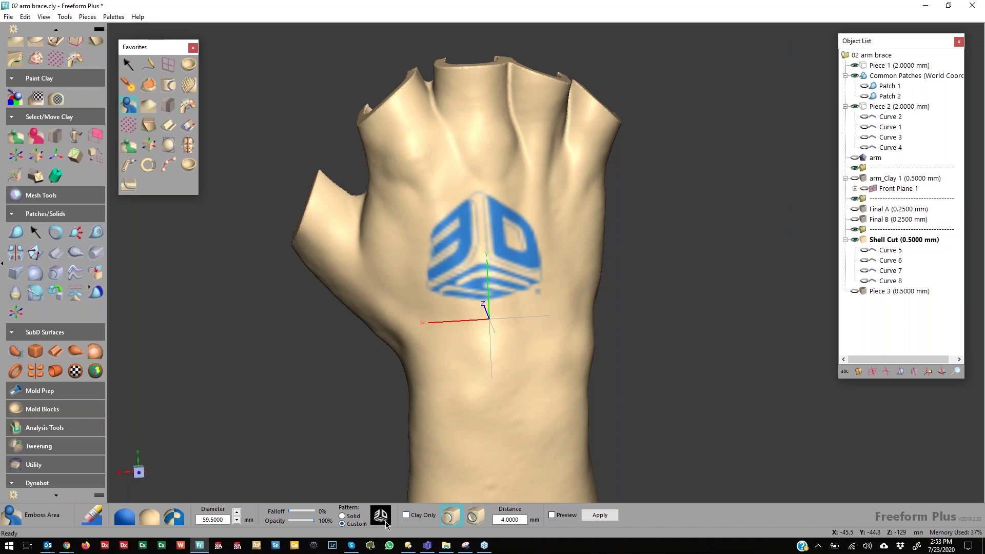
Engrave the painted cube logo 1 mm deep into the back of the hand and inspect it from several angles.
left_click_drag(499, 522, 615, 521)
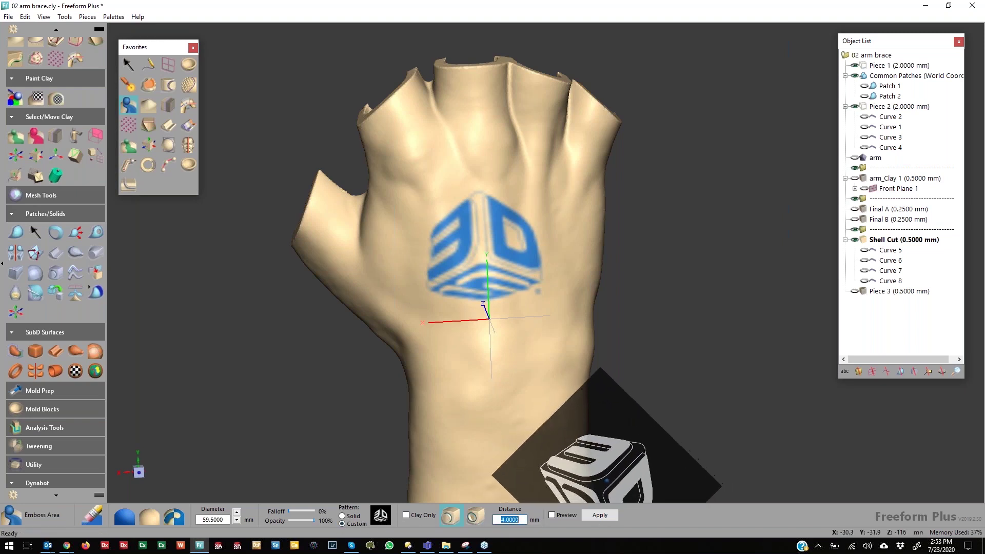
type("1")
left_click(481, 521)
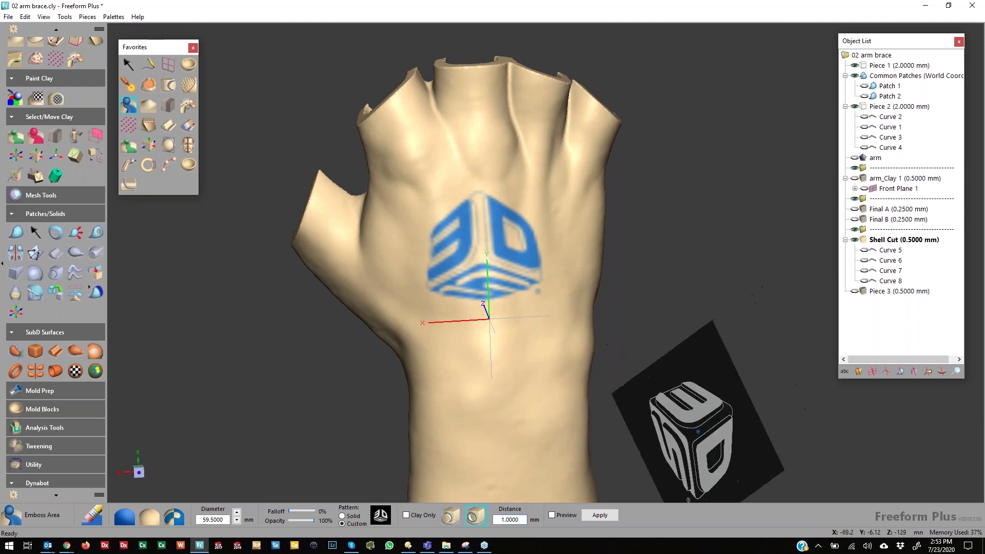
left_click(600, 516)
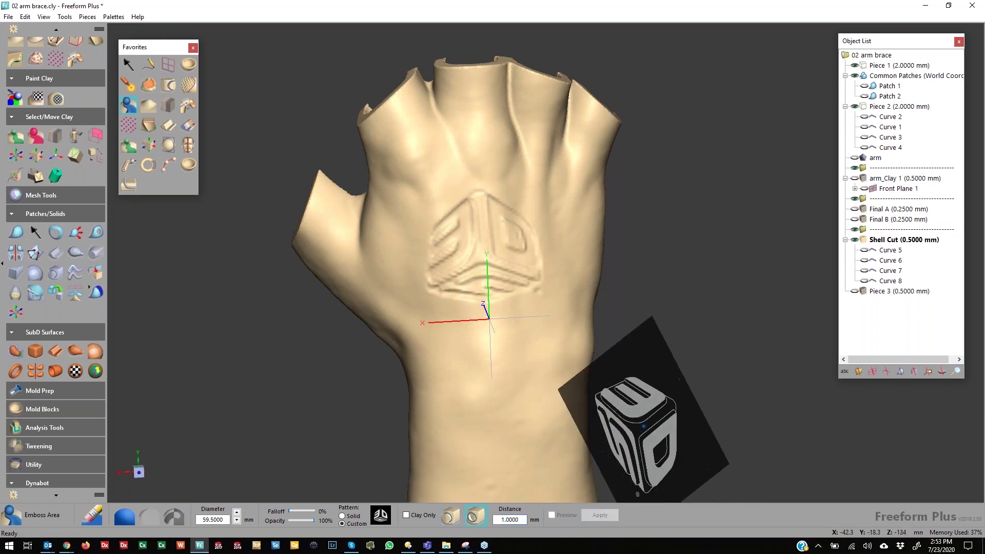
middle_click_drag(472, 327, 501, 265)
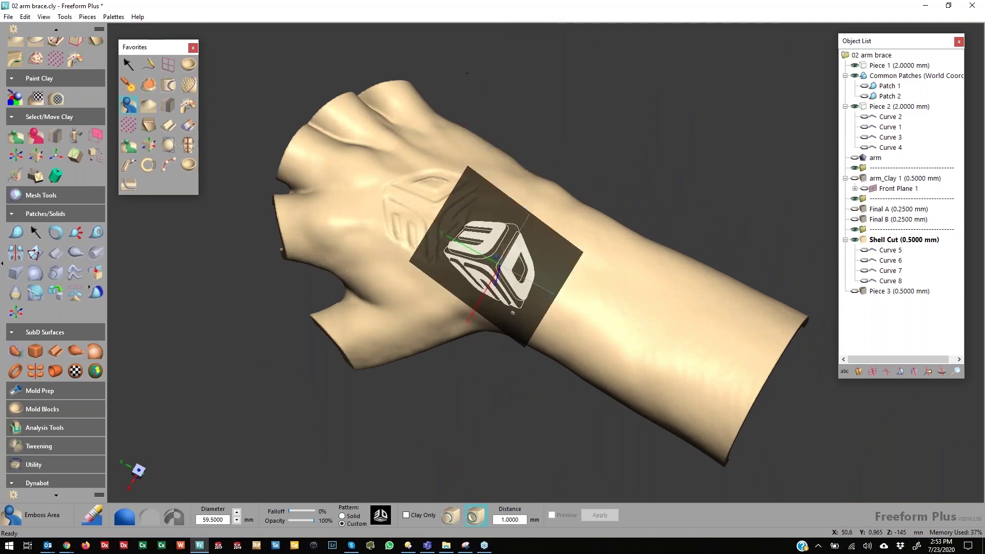
middle_click_drag(395, 316, 415, 202)
middle_click_drag(508, 243, 522, 327)
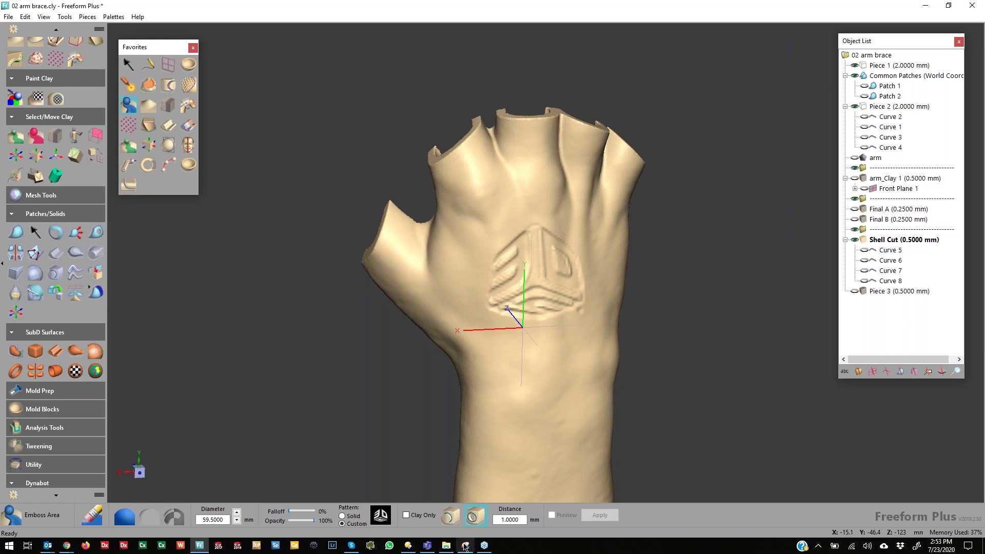
Open 03 Mouse Hand.cly in place of the current file, without importing it or saving the changes to 02 arm brace.cly.
left_click(446, 545)
left_click_drag(661, 433, 421, 409)
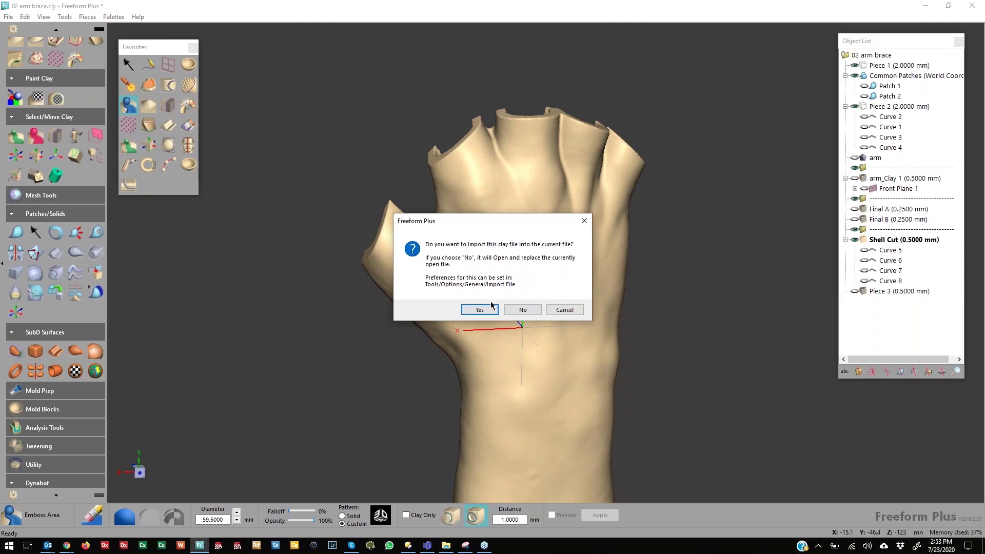
left_click(522, 310)
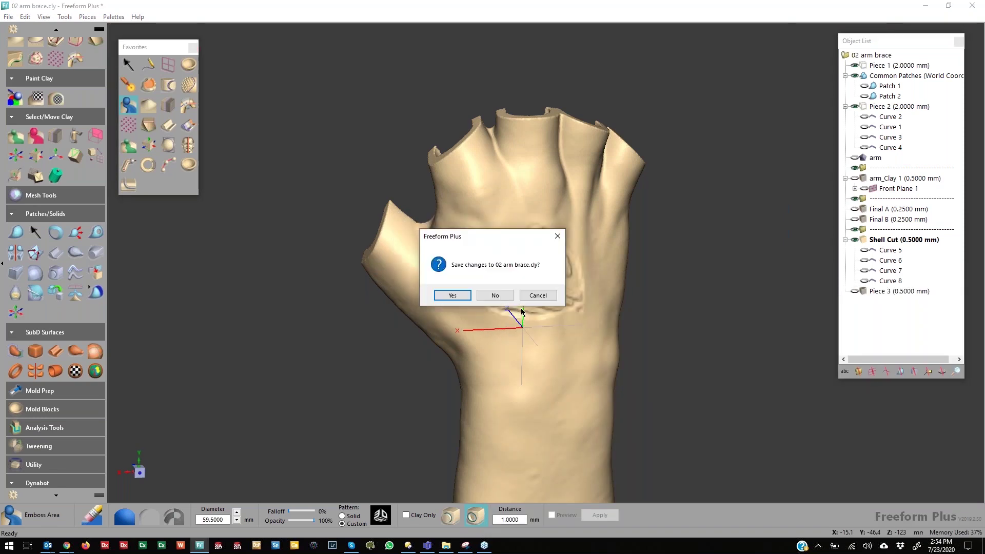
left_click(495, 295)
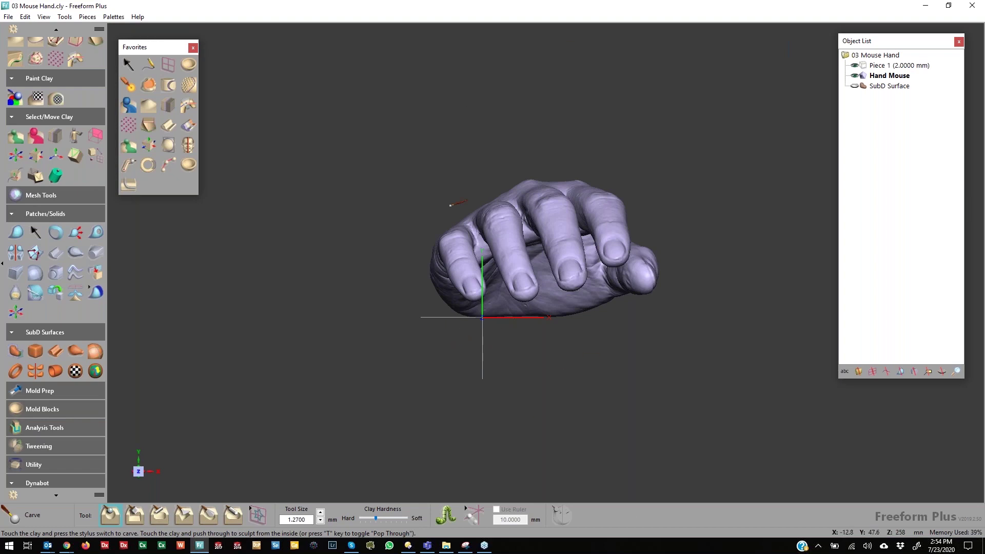
Create a new cube SubD measuring 100 × 100 × 100 mm with no symmetry and 0% sharpness.
middle_click_drag(587, 382, 320, 283)
middle_click_drag(515, 349, 522, 367)
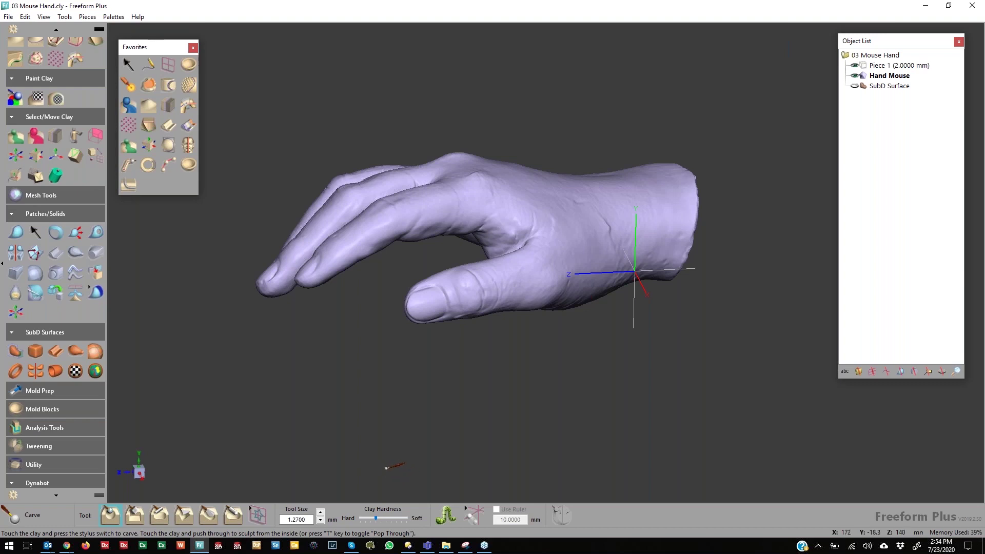
left_click(37, 354)
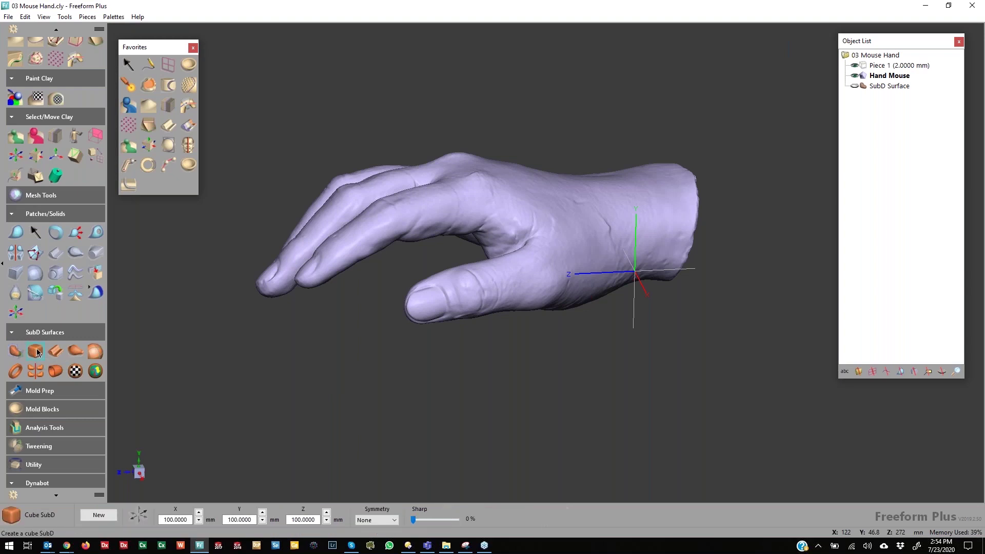
left_click(106, 514)
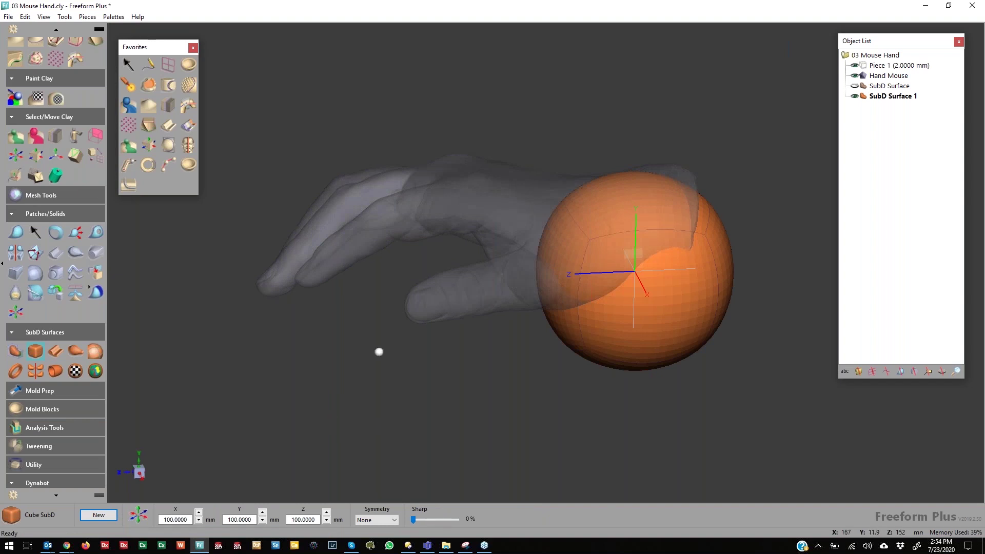
middle_click_drag(579, 293, 496, 344)
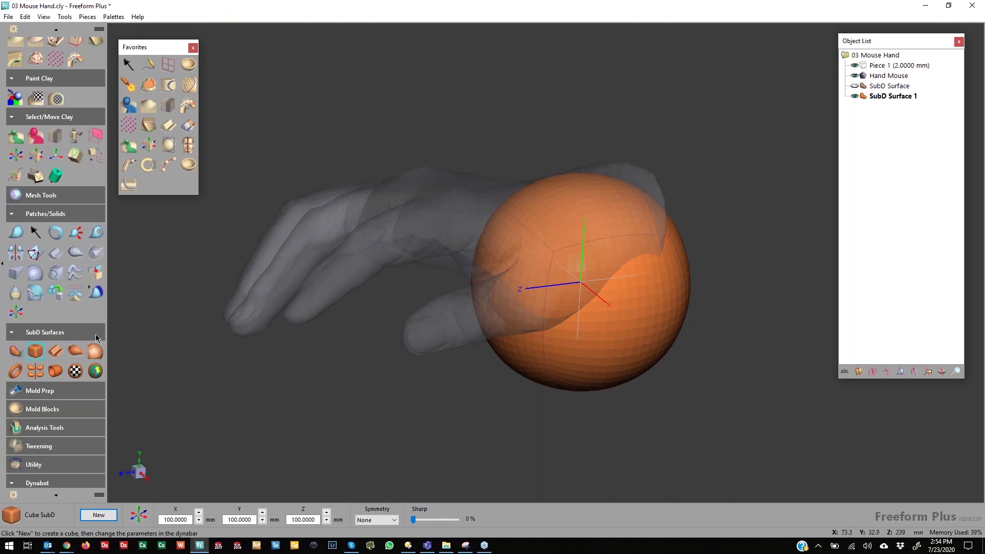
Start editing the cube SubD, pull one upper cage edge toward the fingertips, and hide the Hand Mouse mesh.
left_click(15, 352)
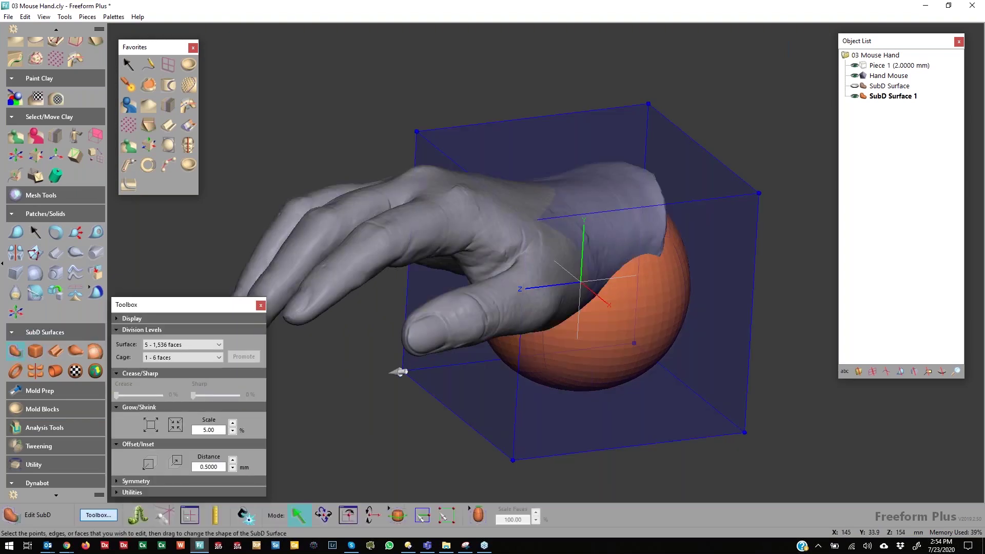
middle_click_drag(597, 336, 530, 353)
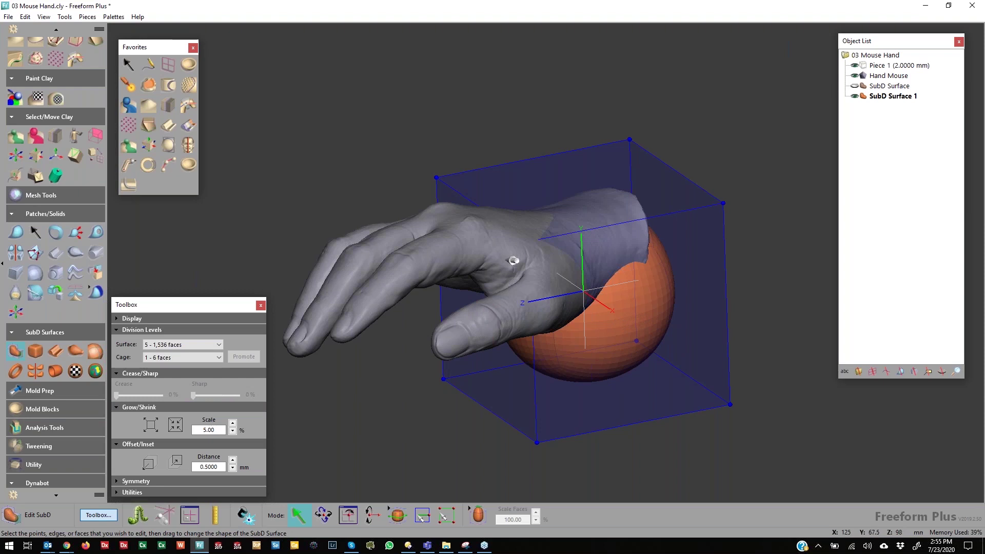
left_click_drag(502, 220, 418, 221)
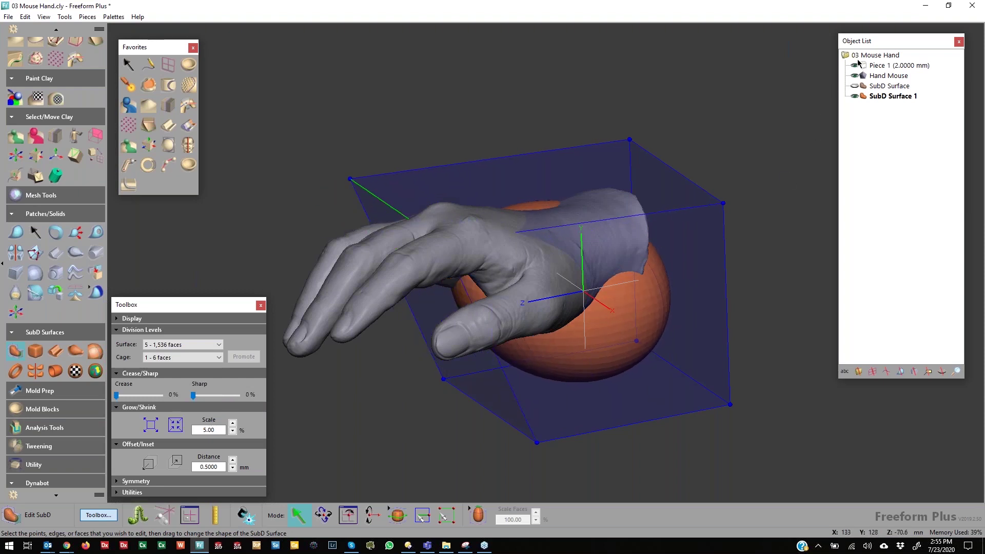
left_click(855, 76)
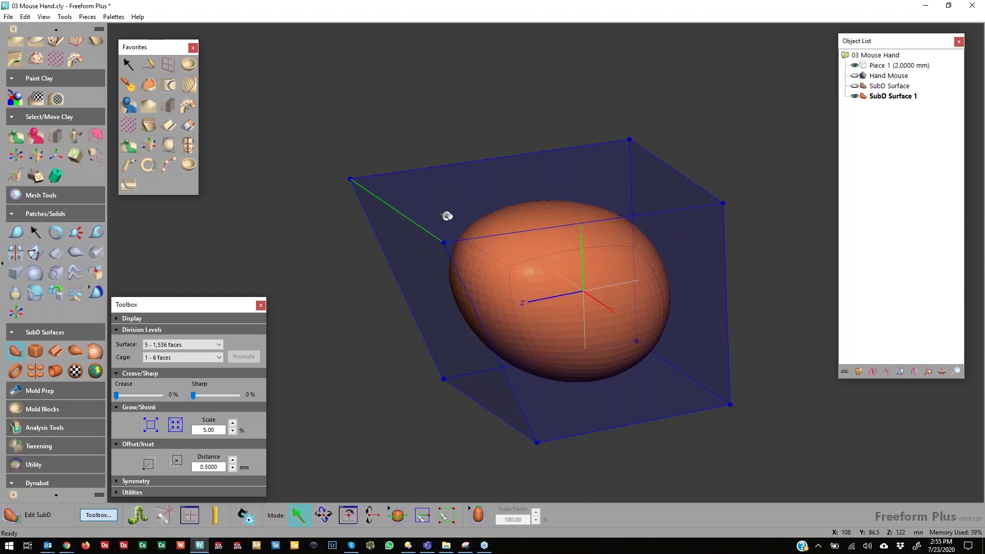
Try moving an upper edge, a corner point and the top face of the cage, and undo all the cage changes.
mouse_move(416, 221)
left_mouse_down()
mouse_move(343, 242)
mouse_move(451, 209)
mouse_move(422, 211)
left_mouse_up()
left_click_drag(636, 142, 664, 78)
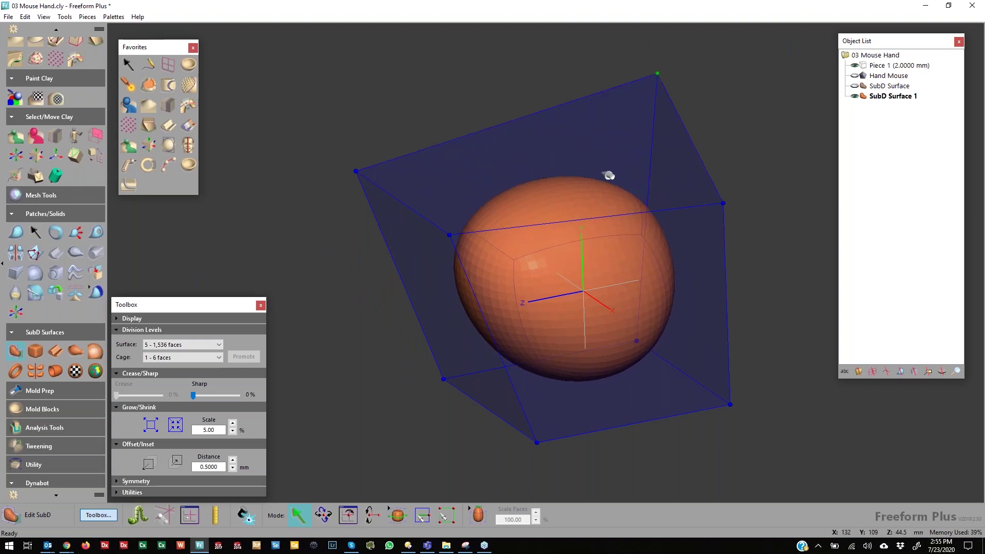
left_click(547, 186)
mouse_move(546, 146)
left_mouse_down()
mouse_move(546, 37)
mouse_move(543, 218)
mouse_move(543, 158)
left_mouse_up()
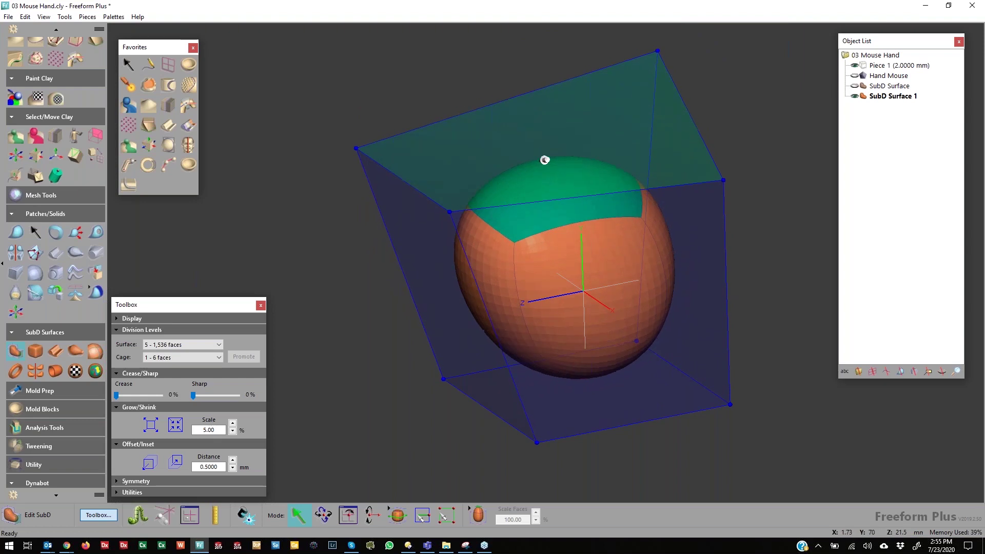
key("ctrl+z")
key("ctrl+z")
key("ctrl+z")
key("ctrl+z")
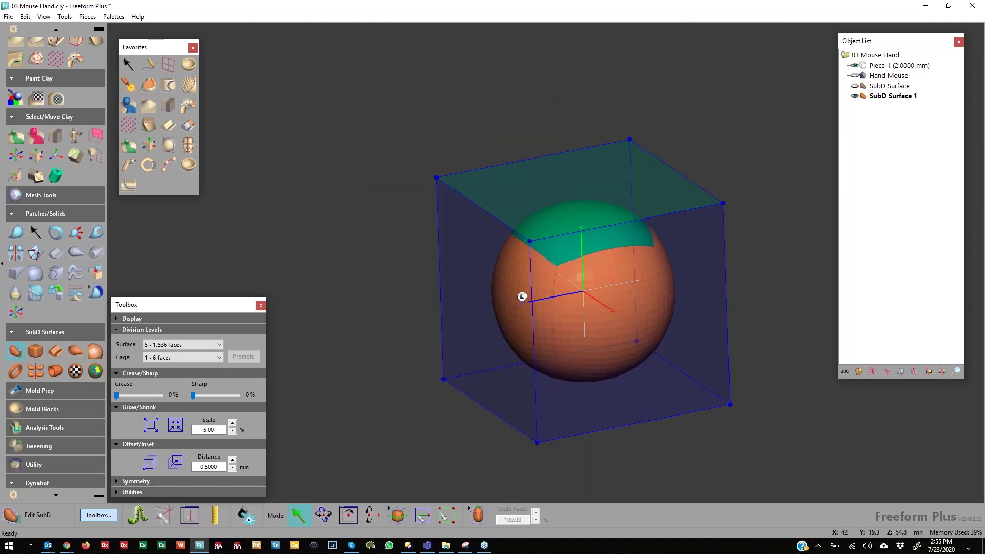
Lengthen the SubD by pulling its fingertip-side face outward, and crease all four bottom cage edges to 100%.
left_click(502, 288)
left_click_drag(498, 306, 378, 369)
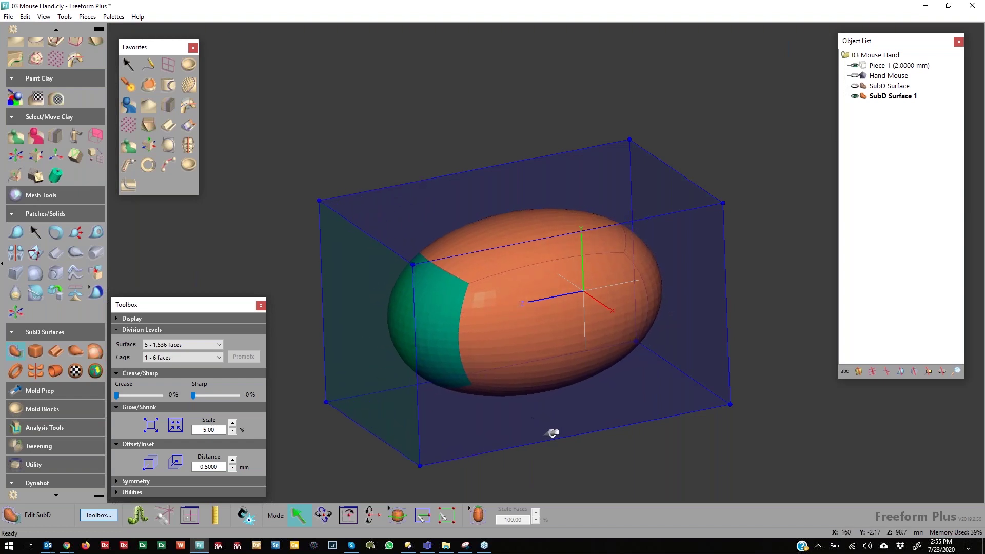
left_click(569, 436)
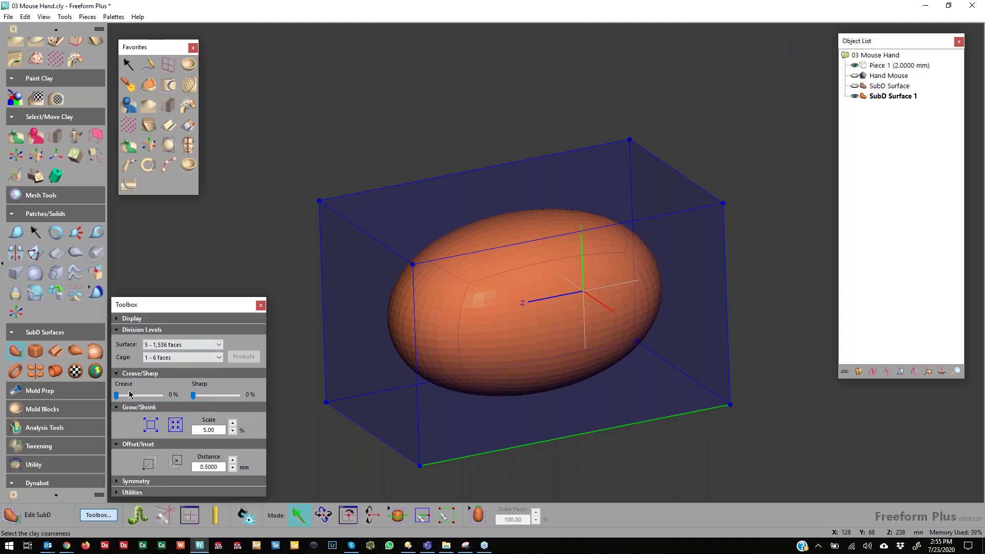
left_click_drag(117, 395, 170, 399)
left_click(379, 436)
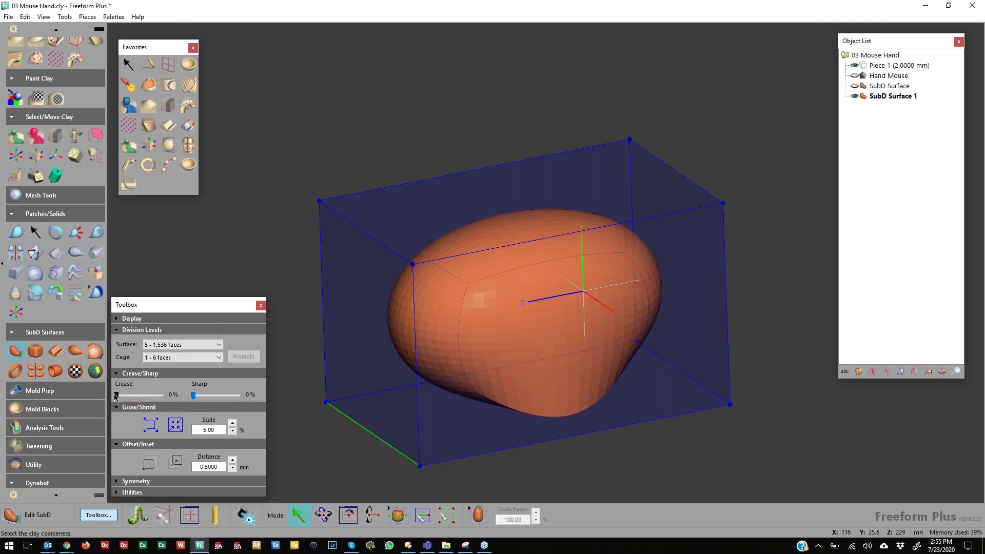
left_click_drag(116, 395, 161, 395)
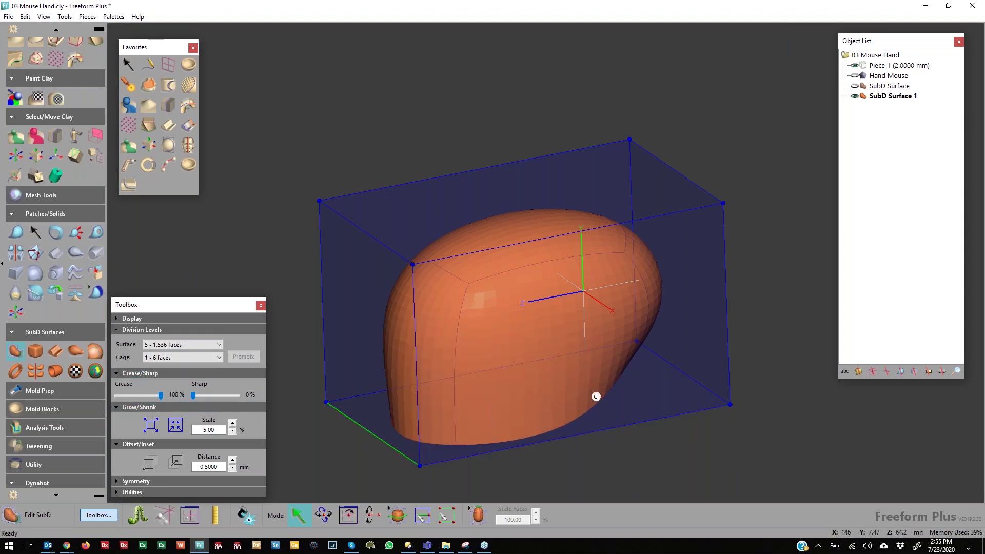
left_click(715, 389)
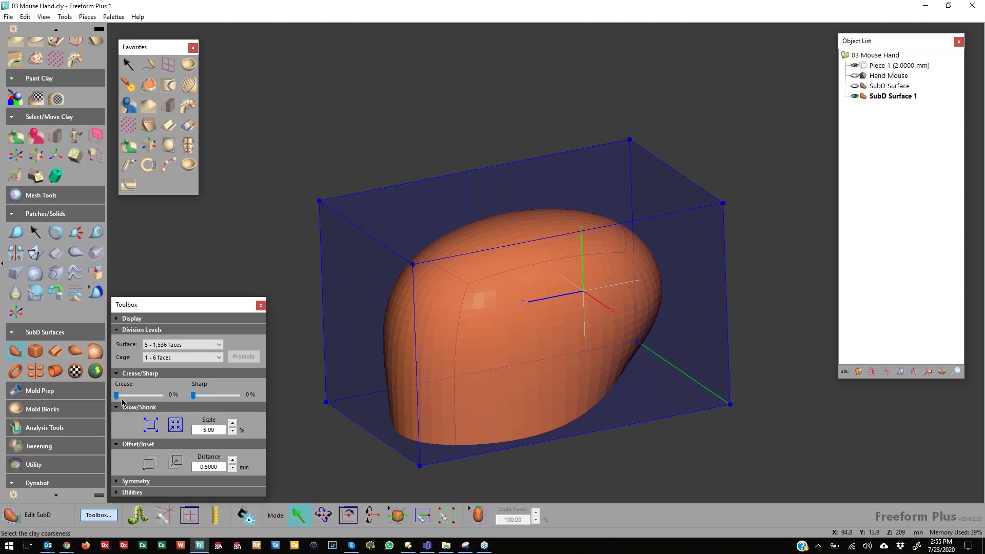
left_click_drag(118, 396, 160, 395)
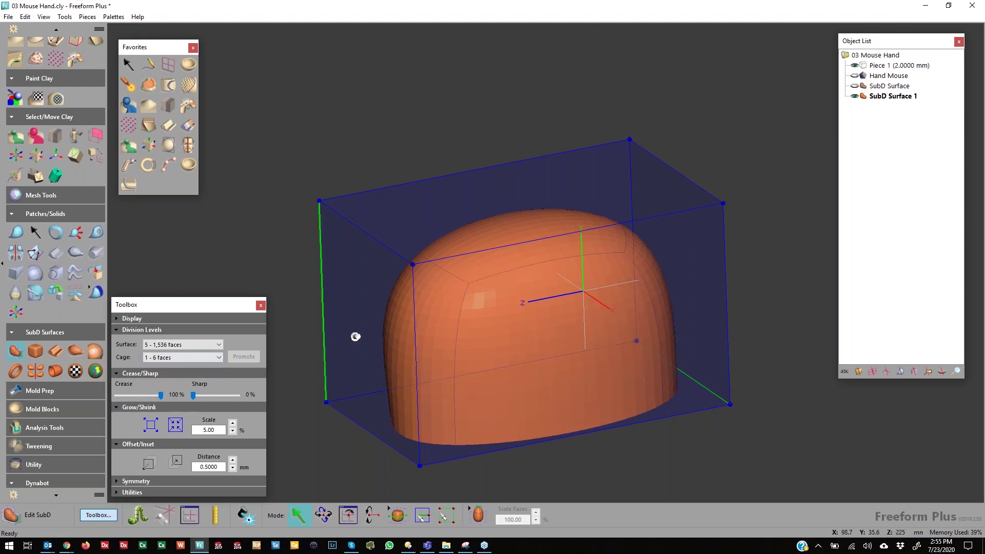
left_click(368, 393)
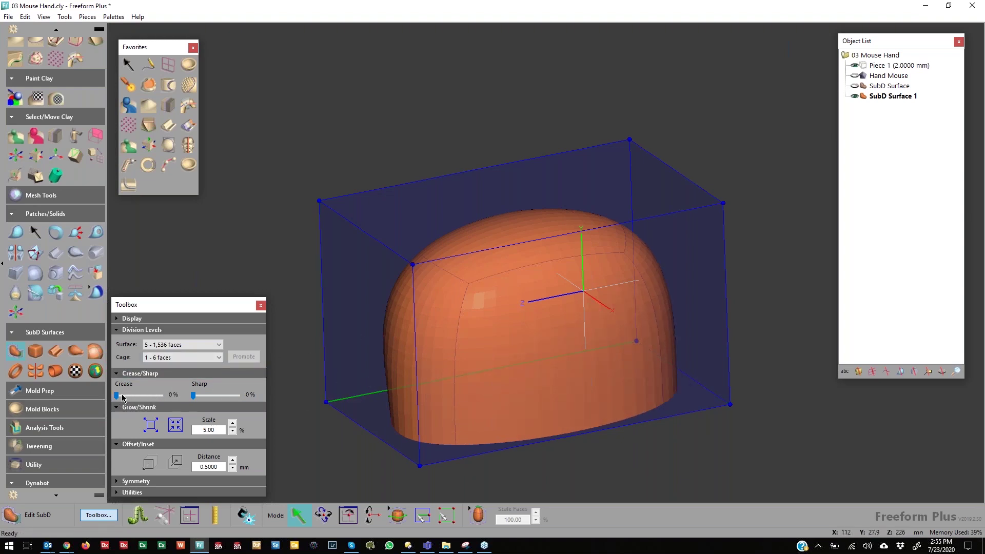
left_click_drag(117, 396, 125, 395)
left_click_drag(266, 392, 268, 392)
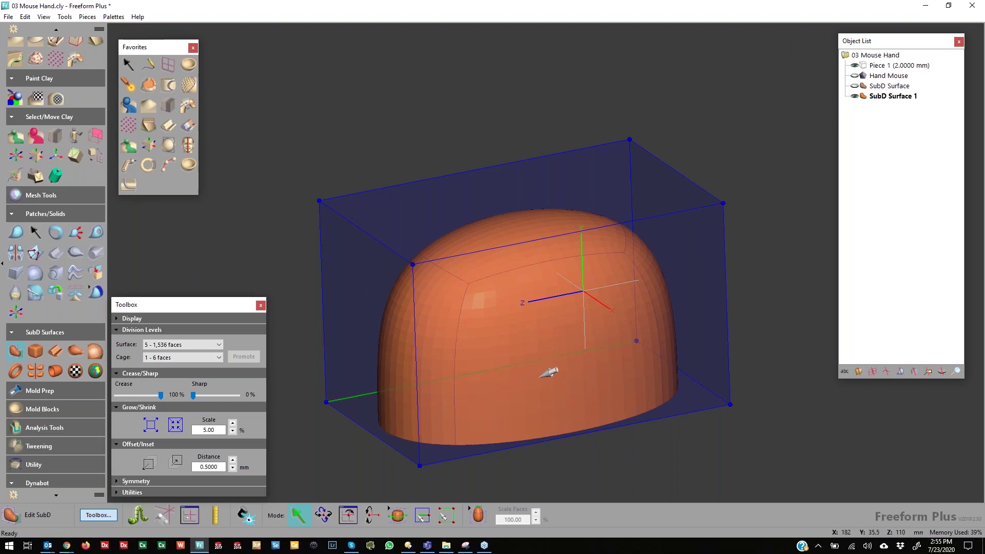
Lower the cage's top face and move its front and rear upper edges inward to shape a low mouse-like dome.
middle_click_drag(537, 374, 525, 353)
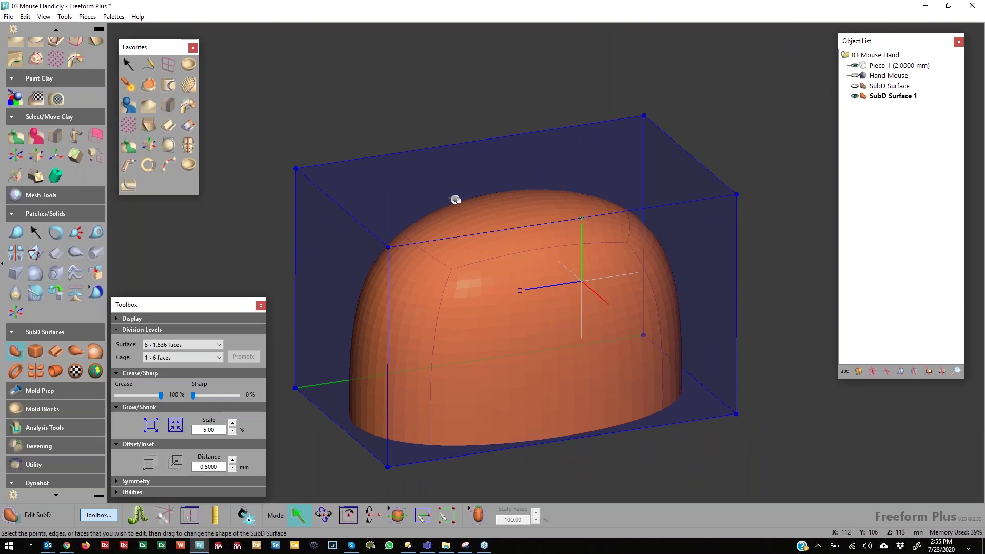
left_click(462, 220)
left_click_drag(488, 191, 491, 277)
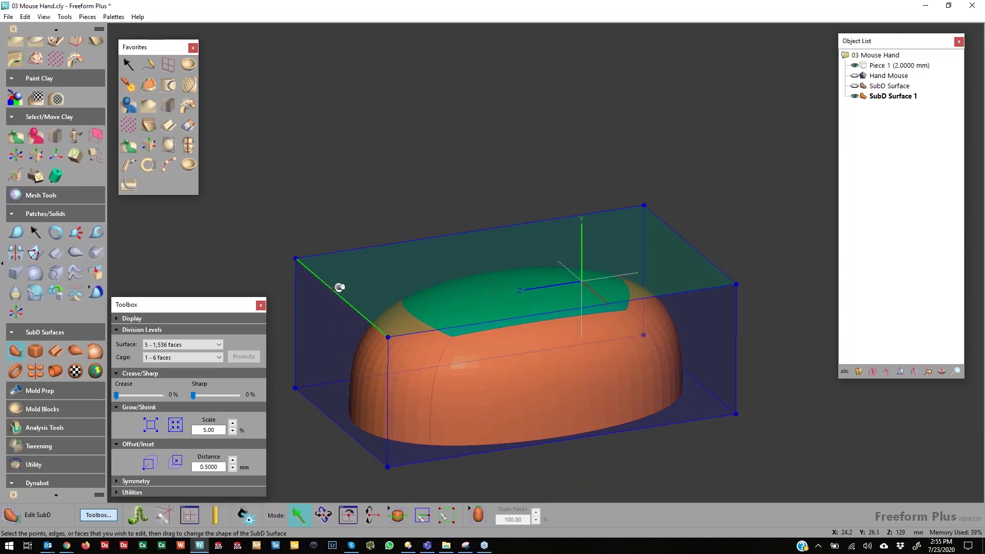
left_click_drag(345, 291, 402, 301)
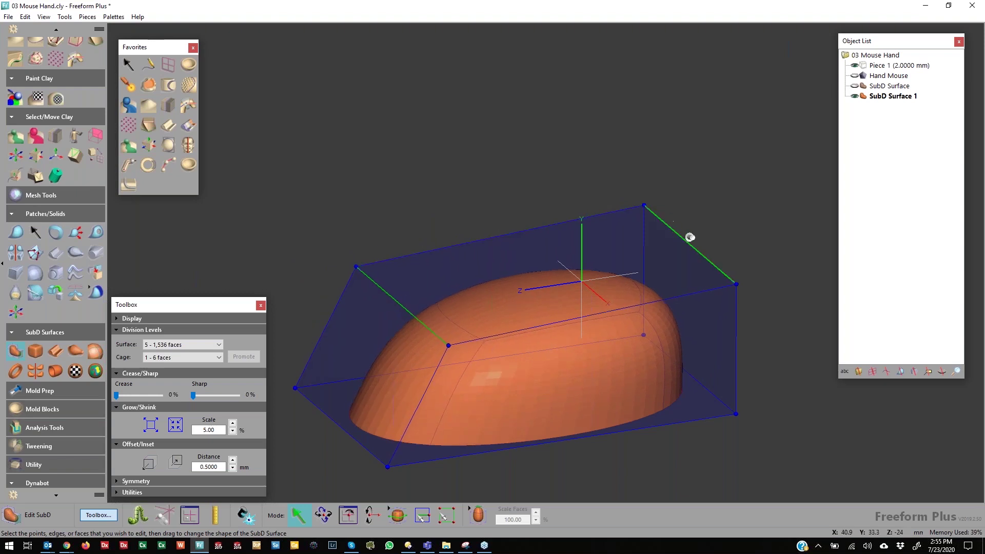
left_click_drag(704, 250, 538, 276)
left_click_drag(410, 305, 438, 308)
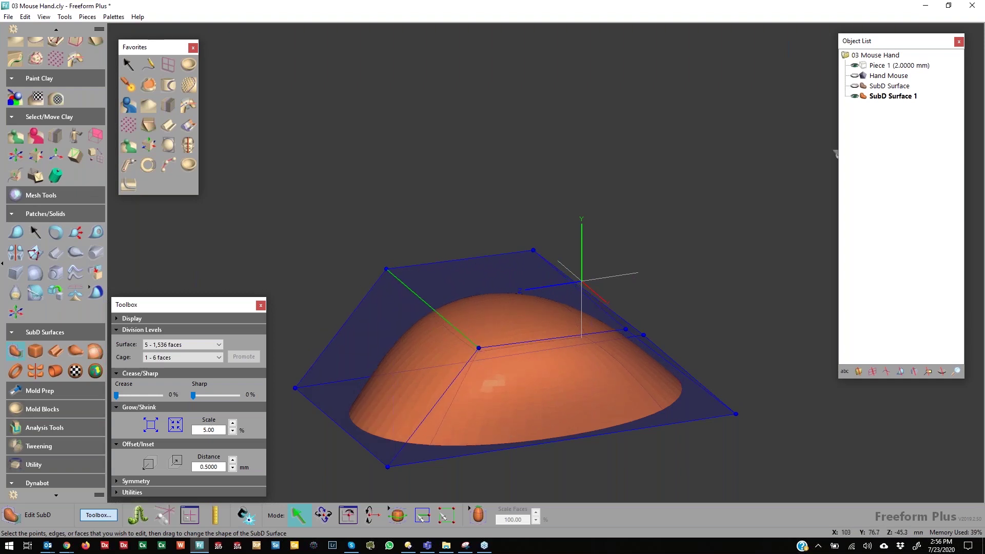
Compare the dome with the Hand Mouse mesh, hide the mesh again, and insert an edge loop across the middle of the cage's length.
left_click(855, 76)
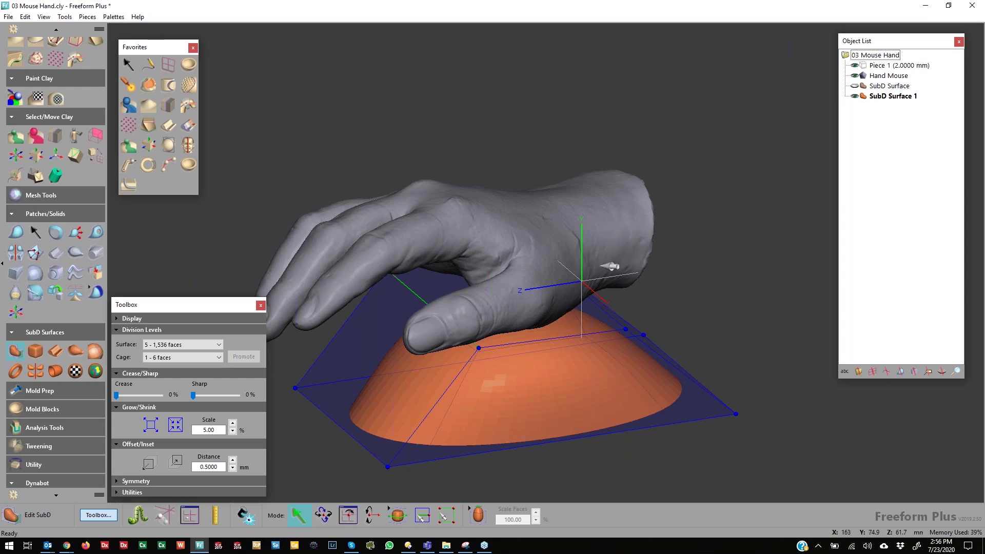
left_click(855, 77)
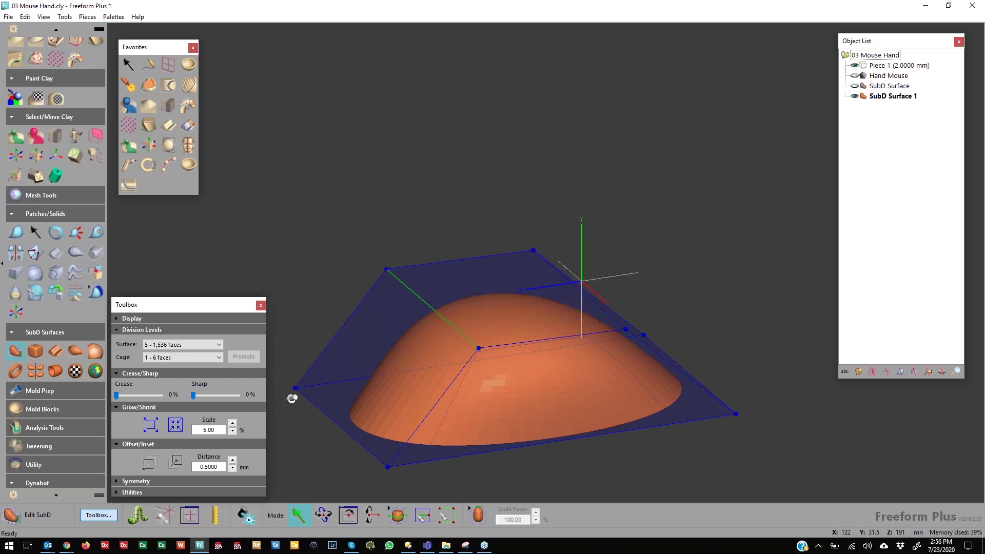
left_click(398, 522)
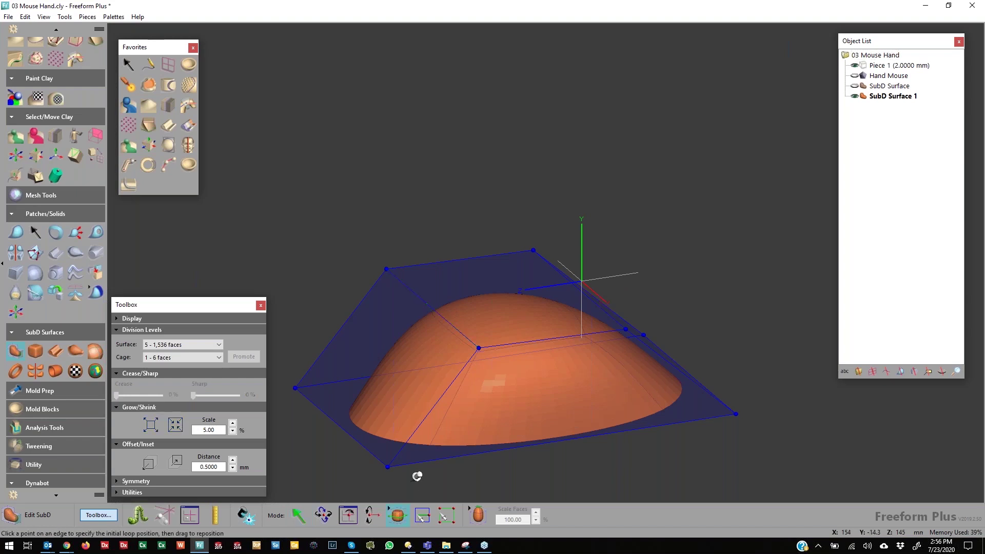
left_click(553, 340)
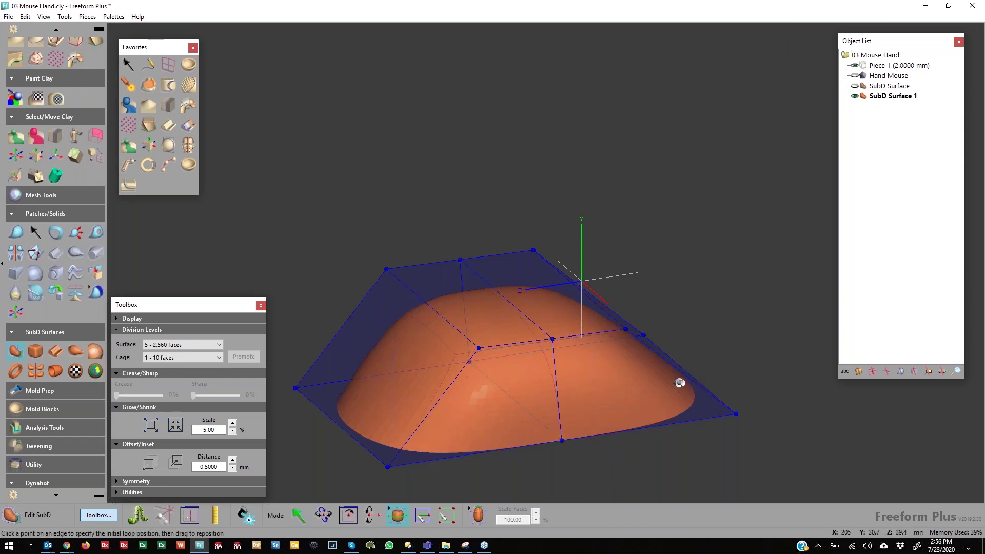
Insert a lengthwise edge loop along the cage's middle, raise its top centre point, and pull the steeper end's upper midpoint outward.
left_click(437, 309)
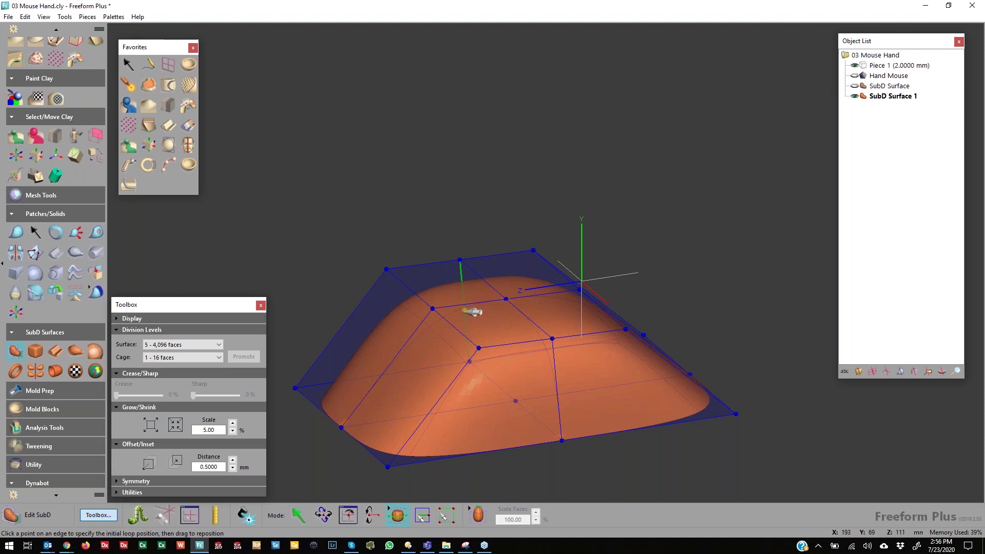
left_click(298, 513)
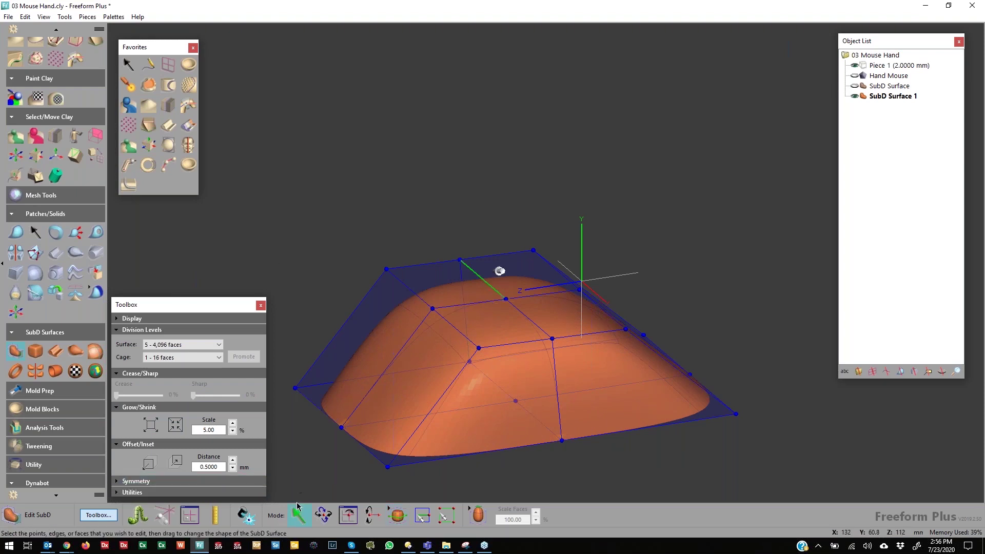
left_click_drag(515, 296, 526, 254)
left_click_drag(437, 308, 397, 310)
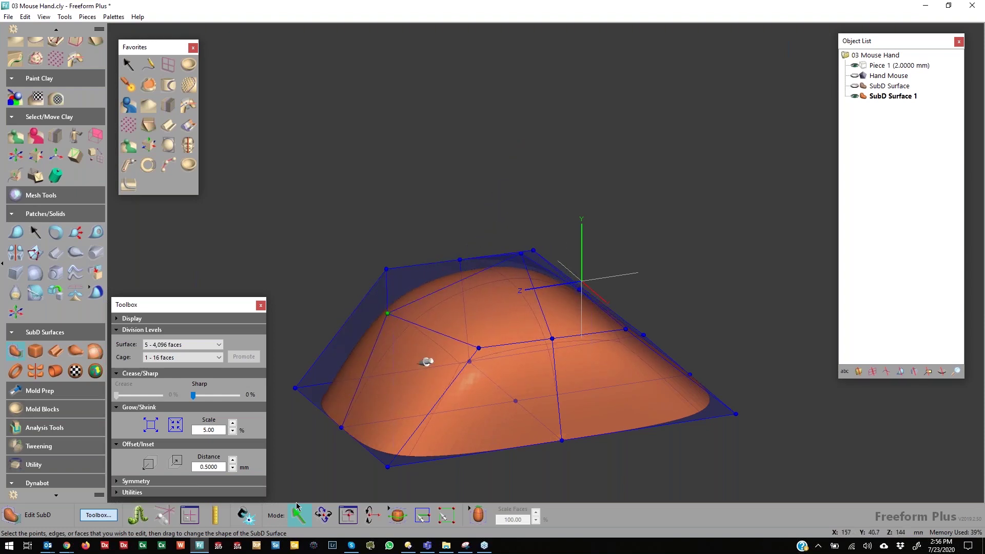
Set the surface division level to 8 (262,144 faces), raise it to 9 (1,048,576 faces), and inspect the dome's smoothness.
left_click(164, 348)
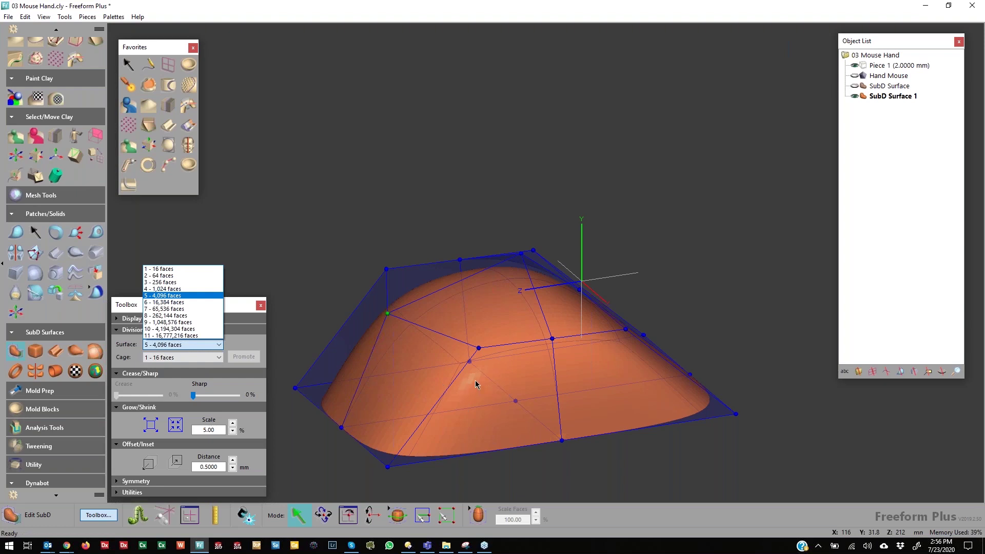
left_click(176, 316)
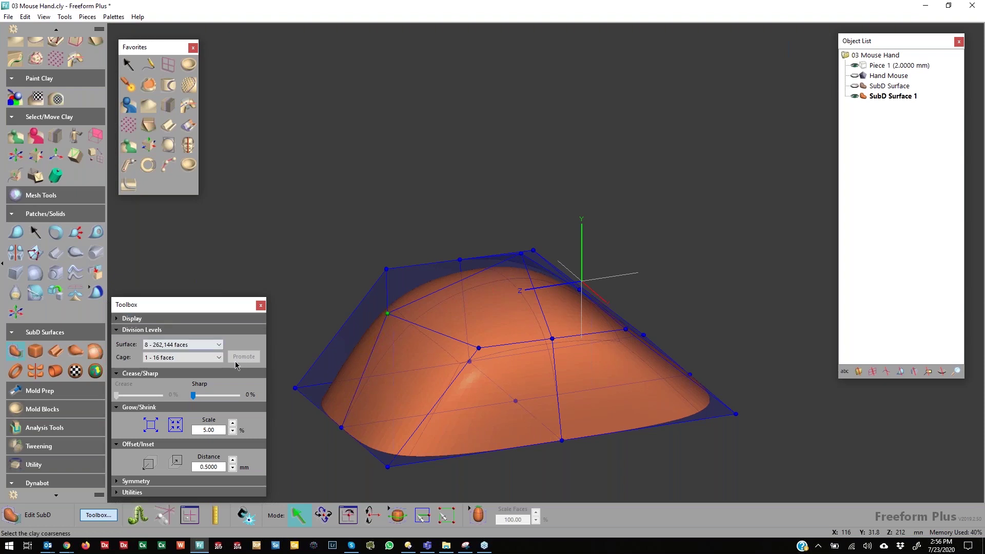
left_click(167, 345)
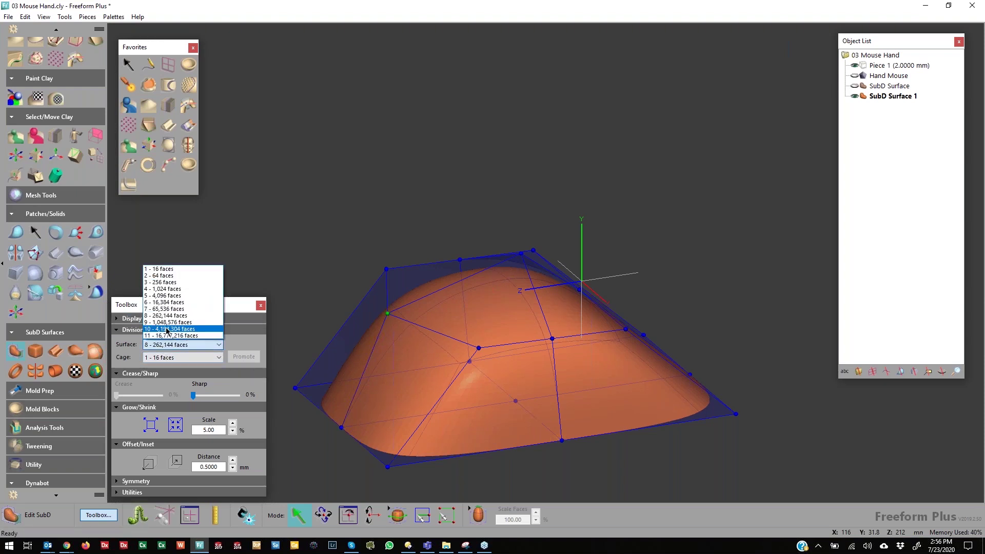
left_click(167, 323)
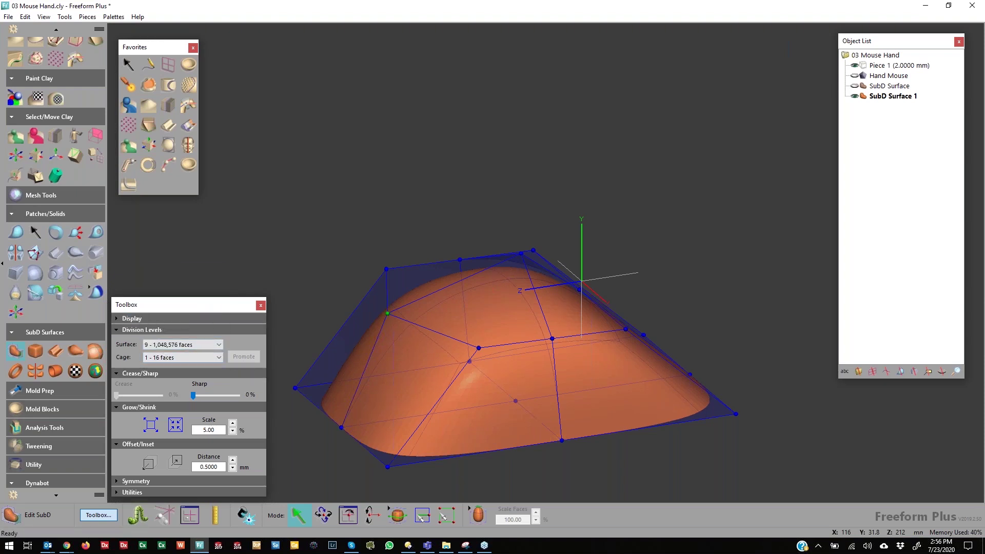
middle_click_drag(558, 217, 568, 168)
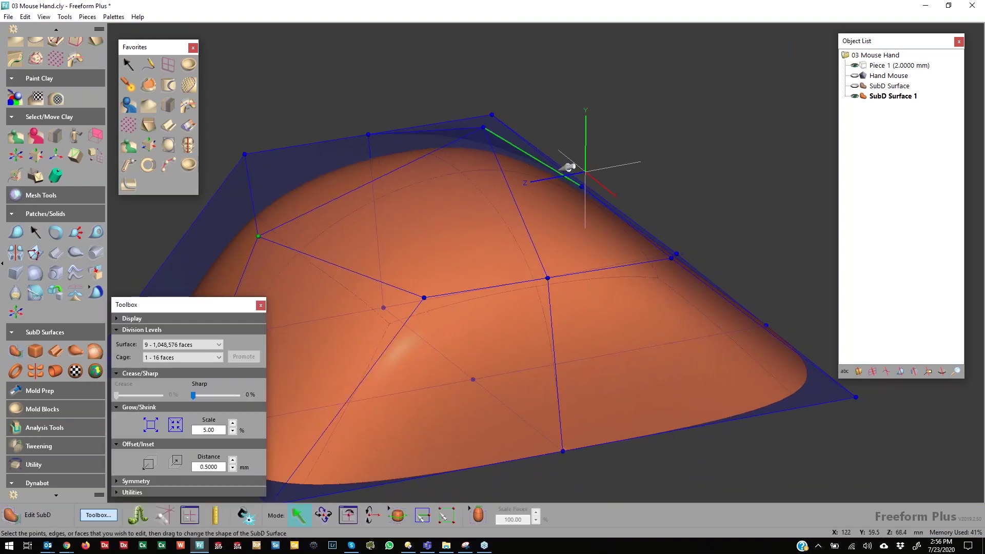
middle_click_drag(512, 340, 552, 288)
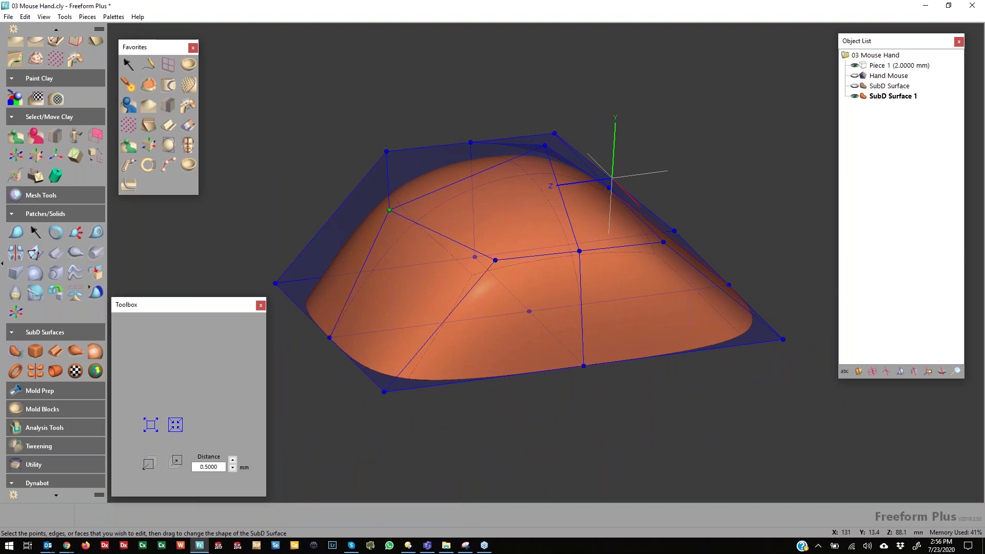
Set the surface division level to 5, reduce it to 3 (256 faces), and pull the steeper end's upper midpoint further outward.
left_click(165, 348)
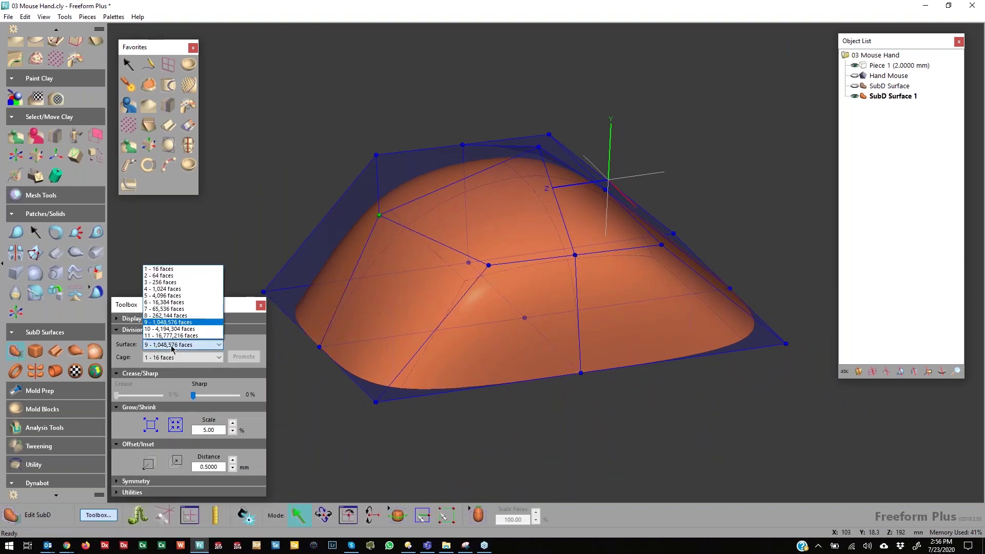
left_click(177, 296)
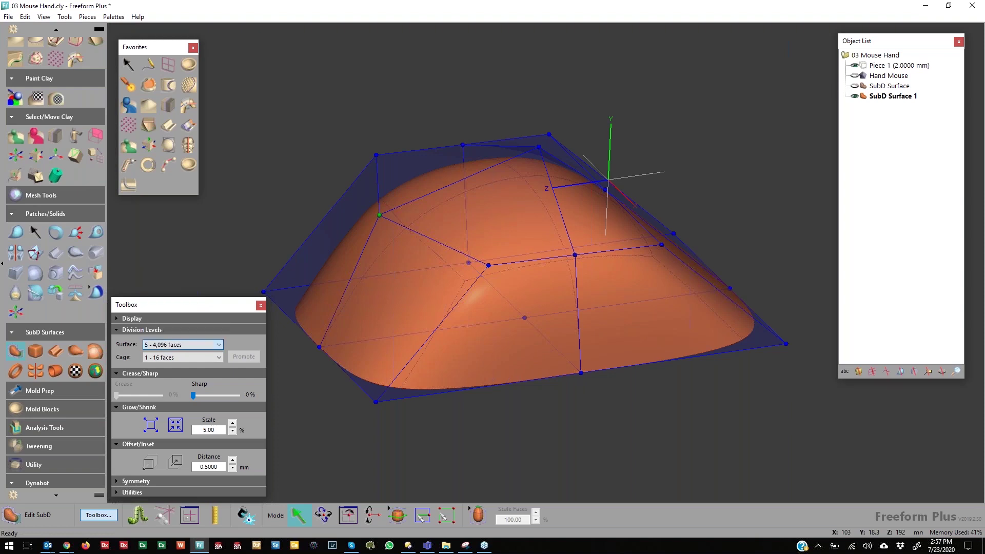
left_click(173, 344)
left_click(175, 283)
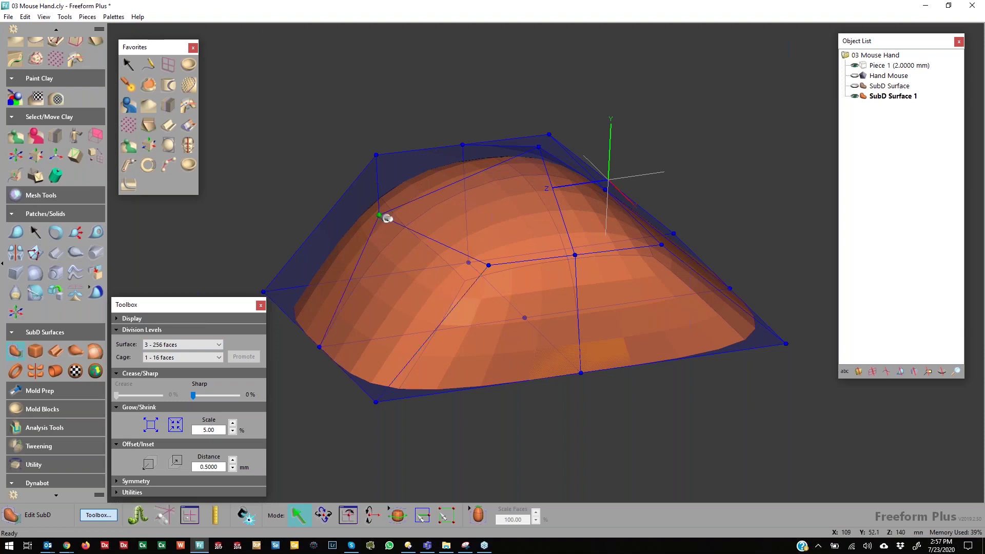
left_click_drag(344, 227, 310, 225)
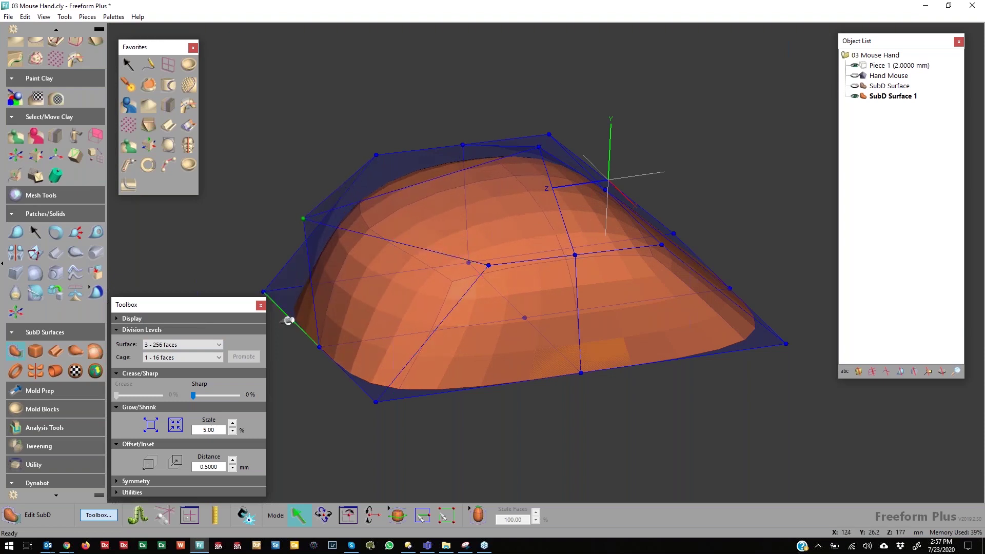
Set the surface division level to 8 (262,144 faces) and pull the bottom midpoint of the steeper end outward to round the base.
left_click(196, 345)
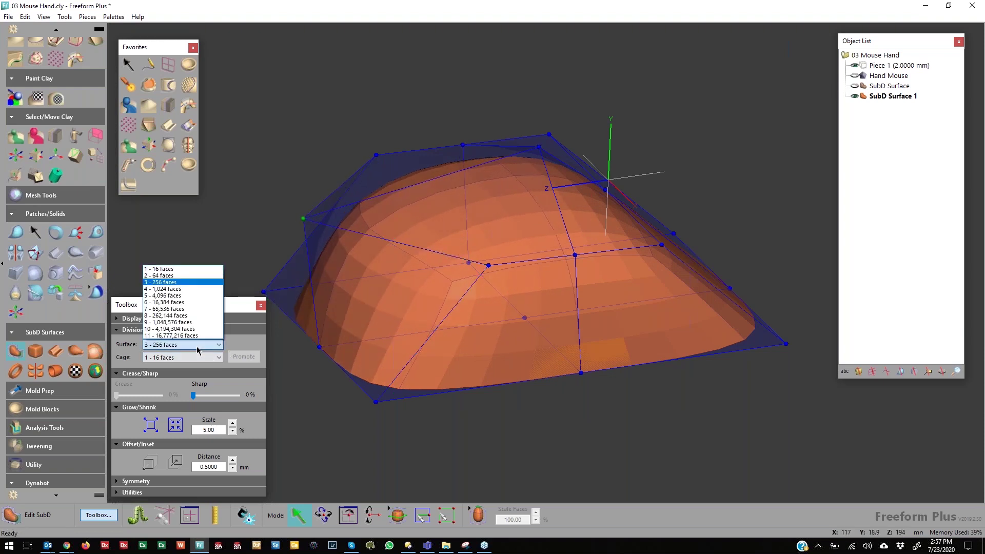
left_click(169, 316)
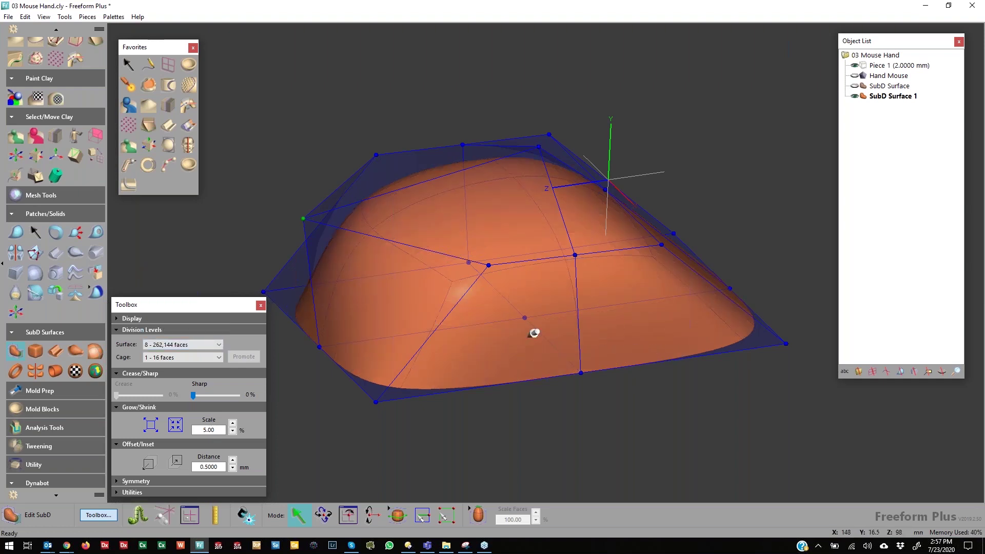
middle_click_drag(589, 397, 538, 413)
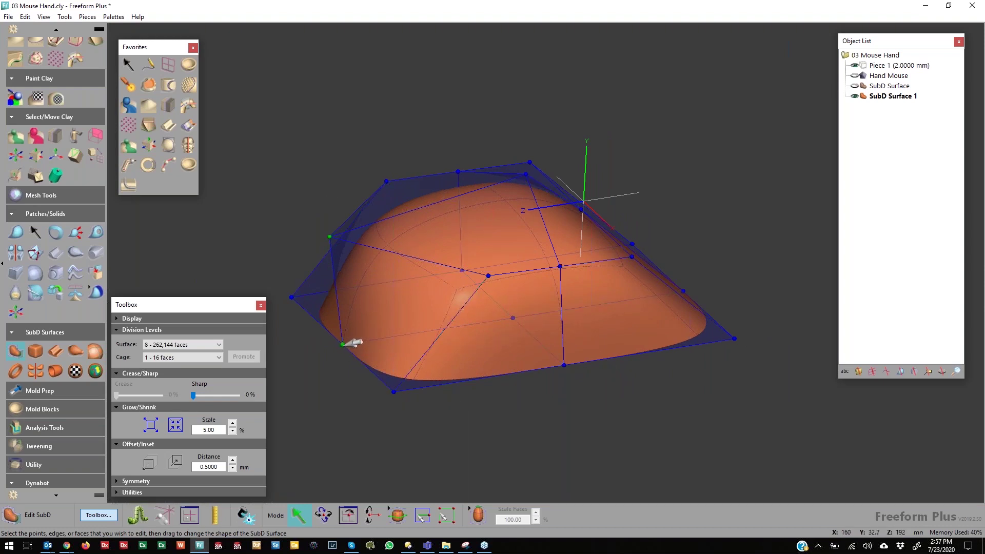
left_click_drag(334, 347, 321, 350)
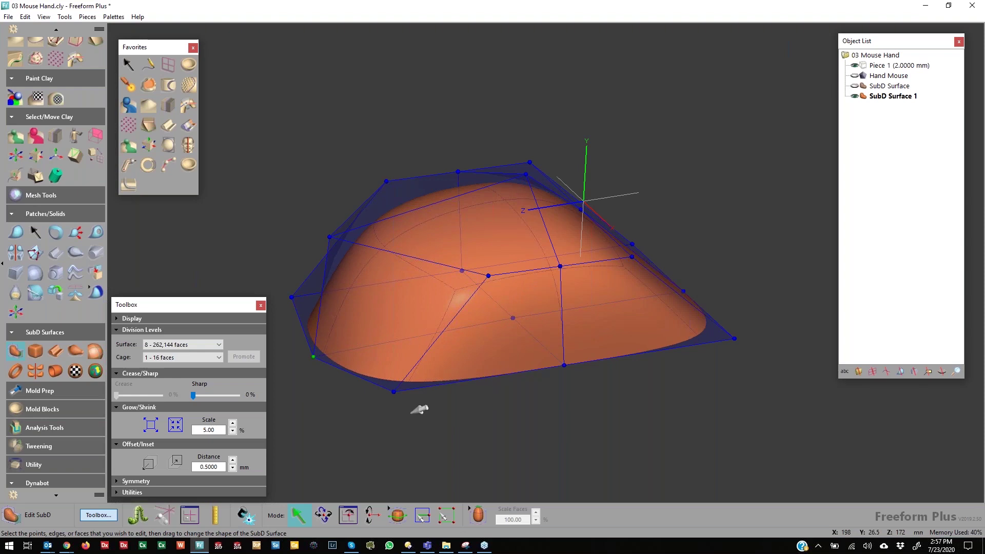
Convert SubD Surface 1 to a solid at surface resolution 8, hide the original SubD, and inspect the solid mouse body.
right_click(866, 97)
mouse_move(929, 127)
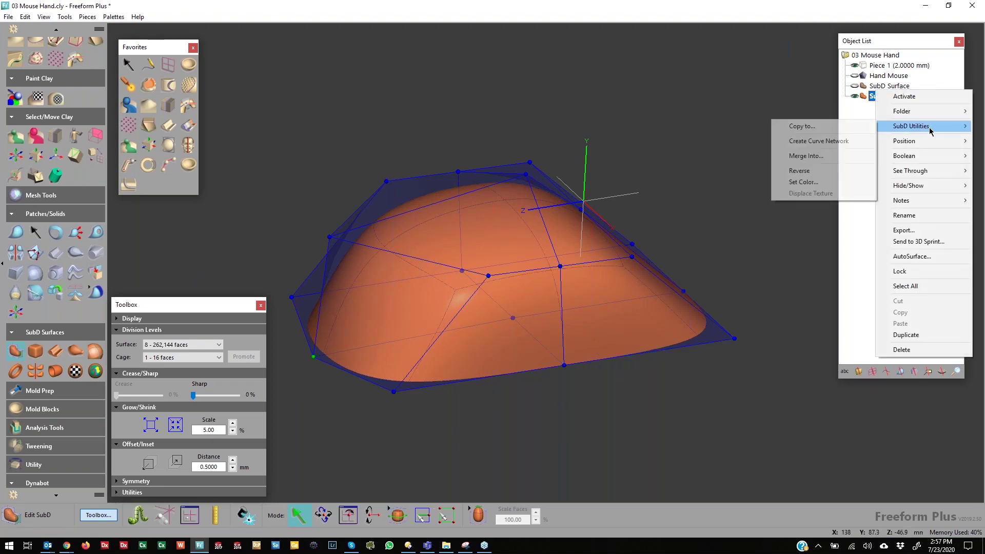
left_click(850, 129)
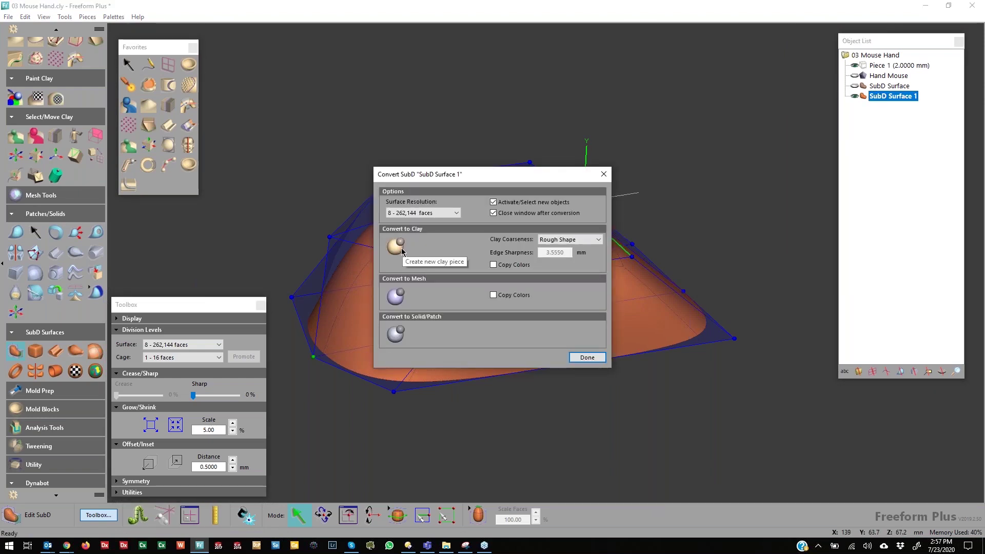
left_click(396, 335)
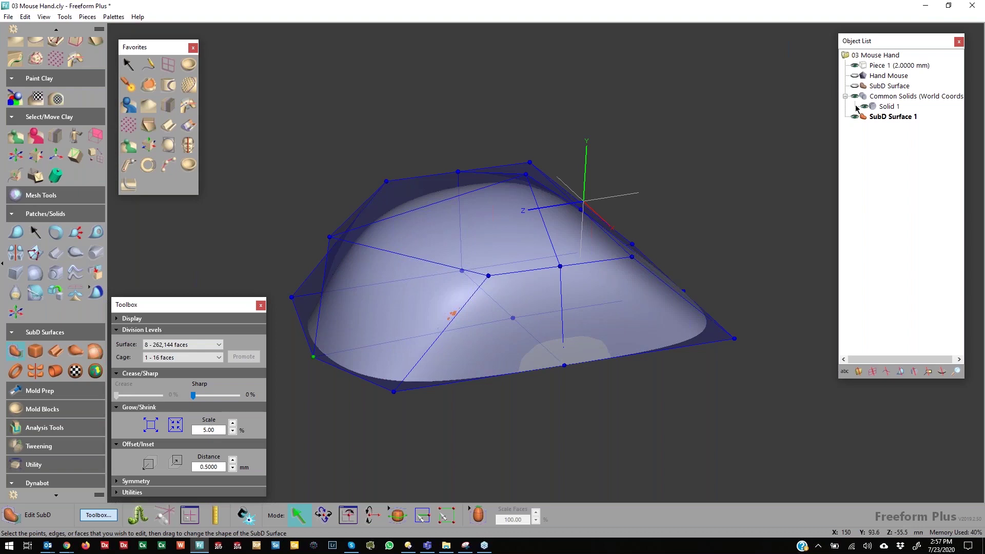
left_click(855, 117)
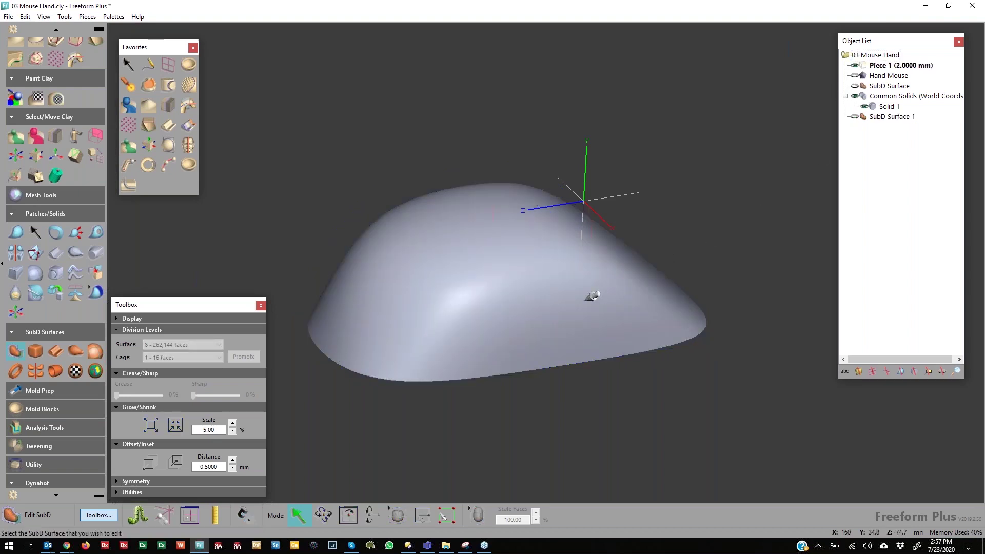
middle_click_drag(521, 325, 489, 345)
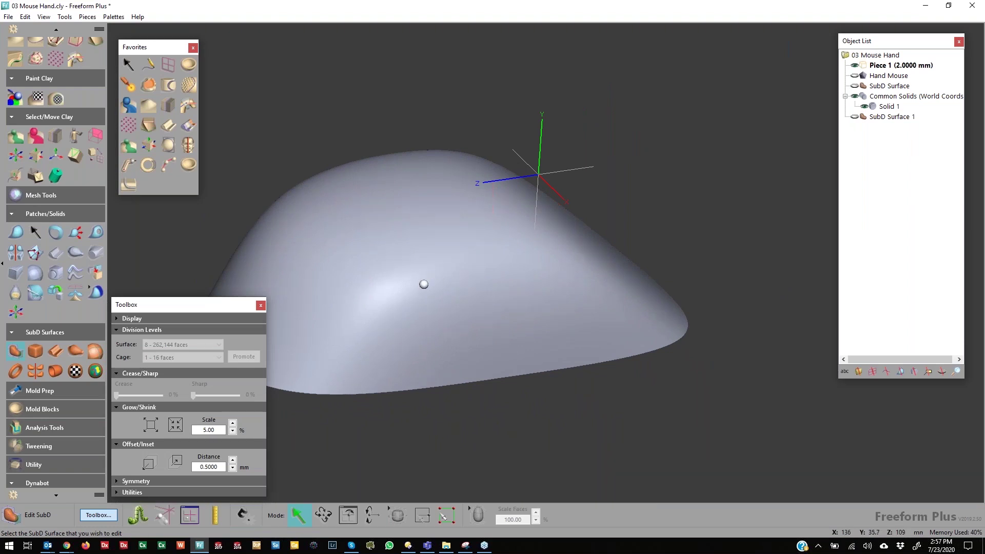